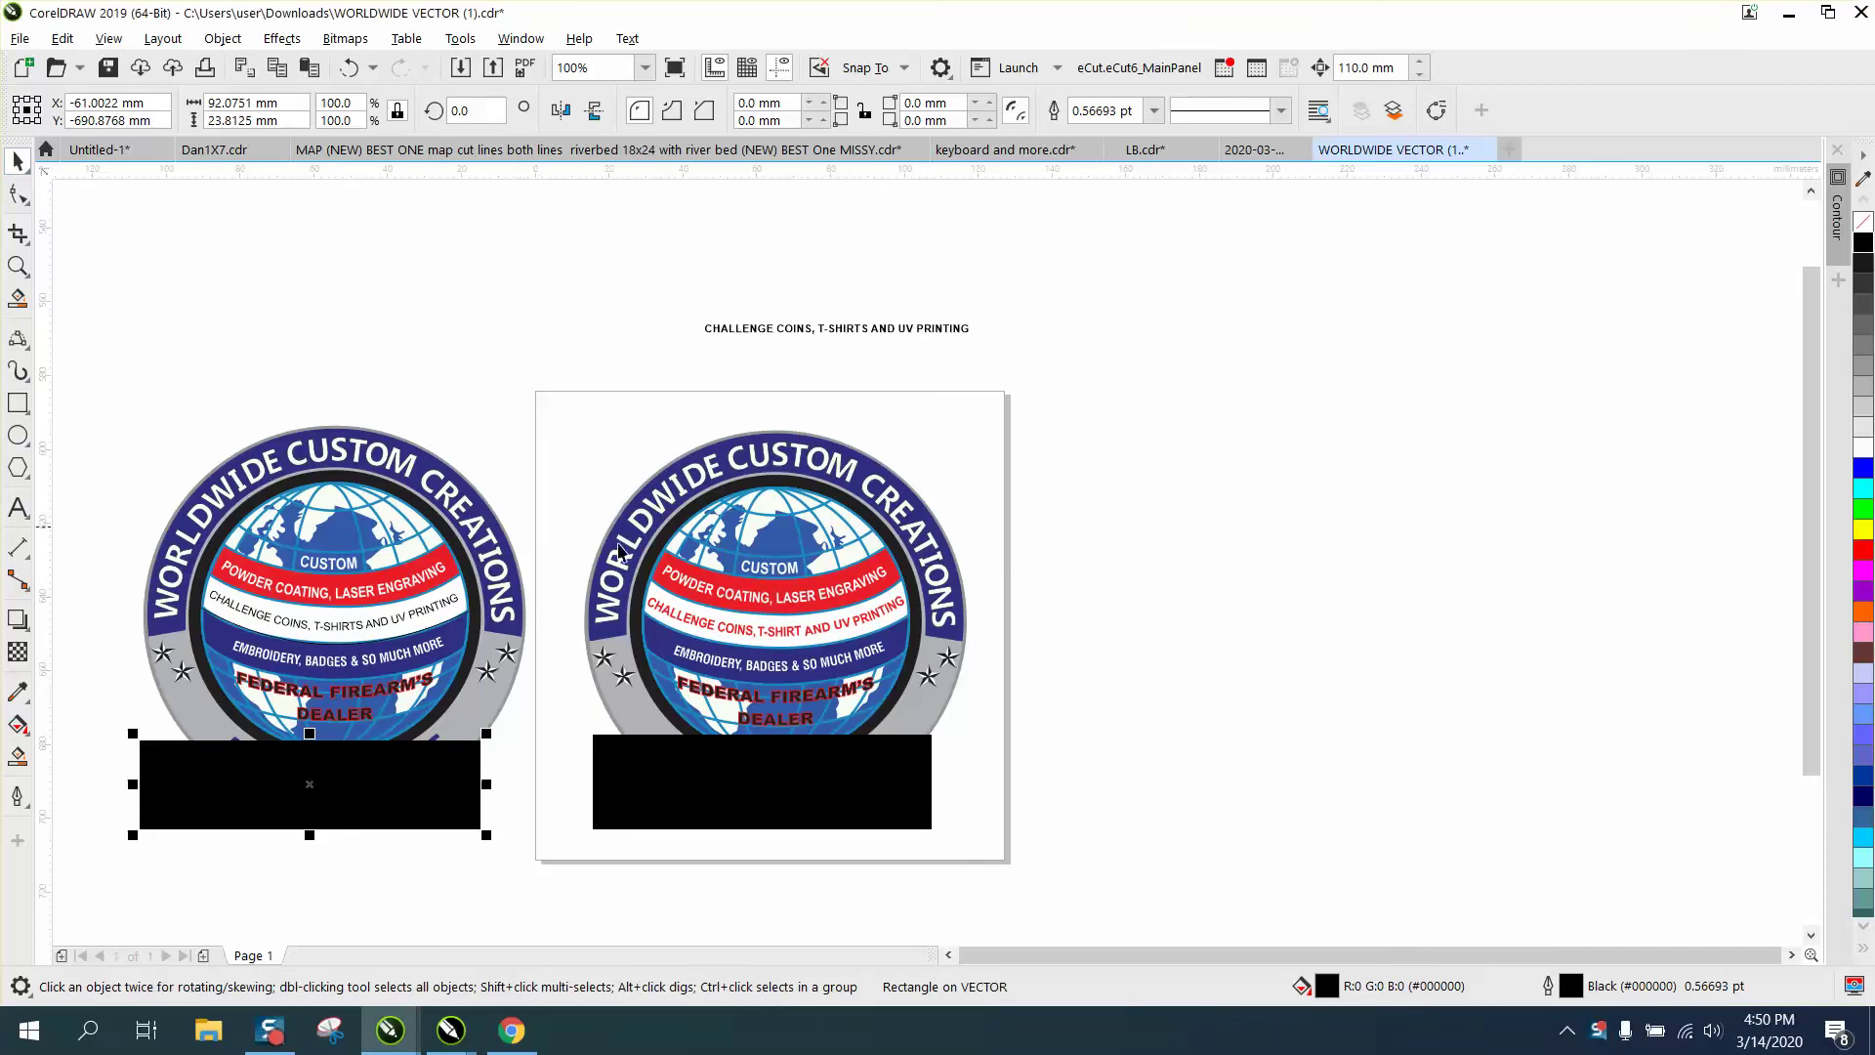
Step: Zoom in on the logo on the page and select the curved PRINTING text group
left_click(17, 265)
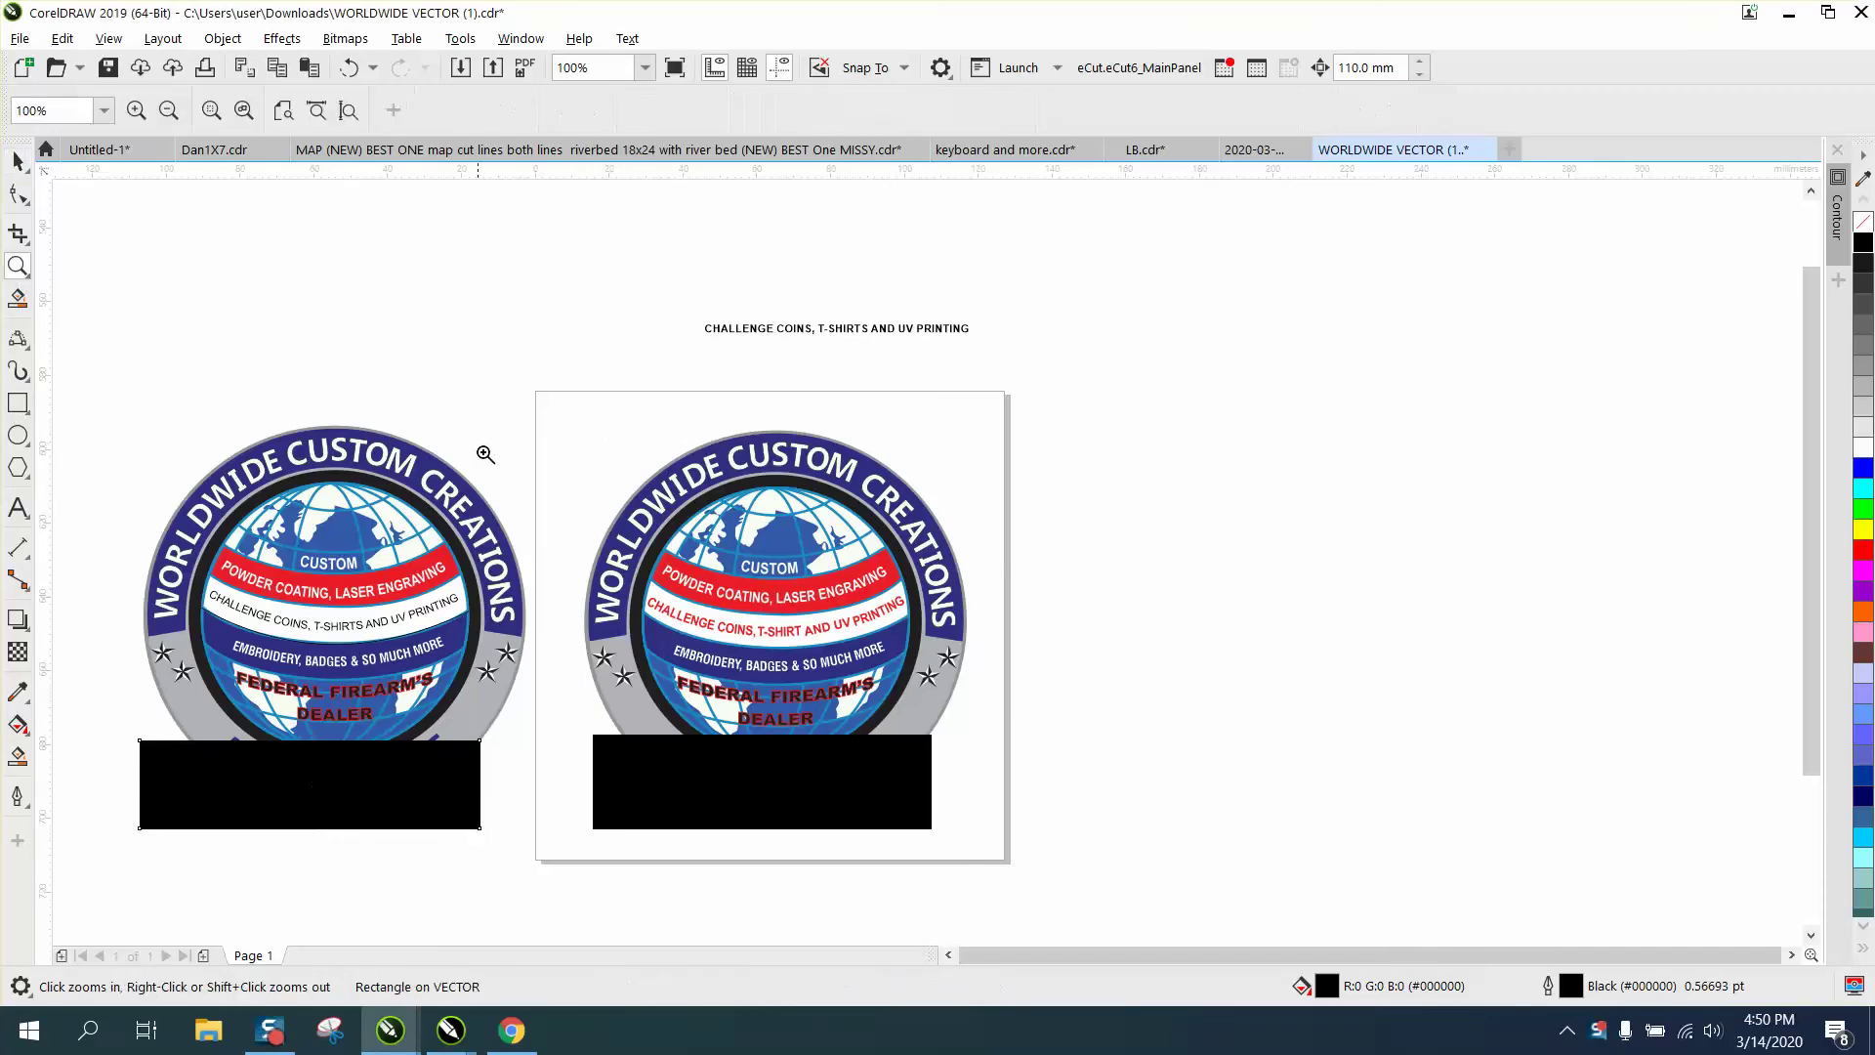
left_click_drag(640, 507, 1042, 694)
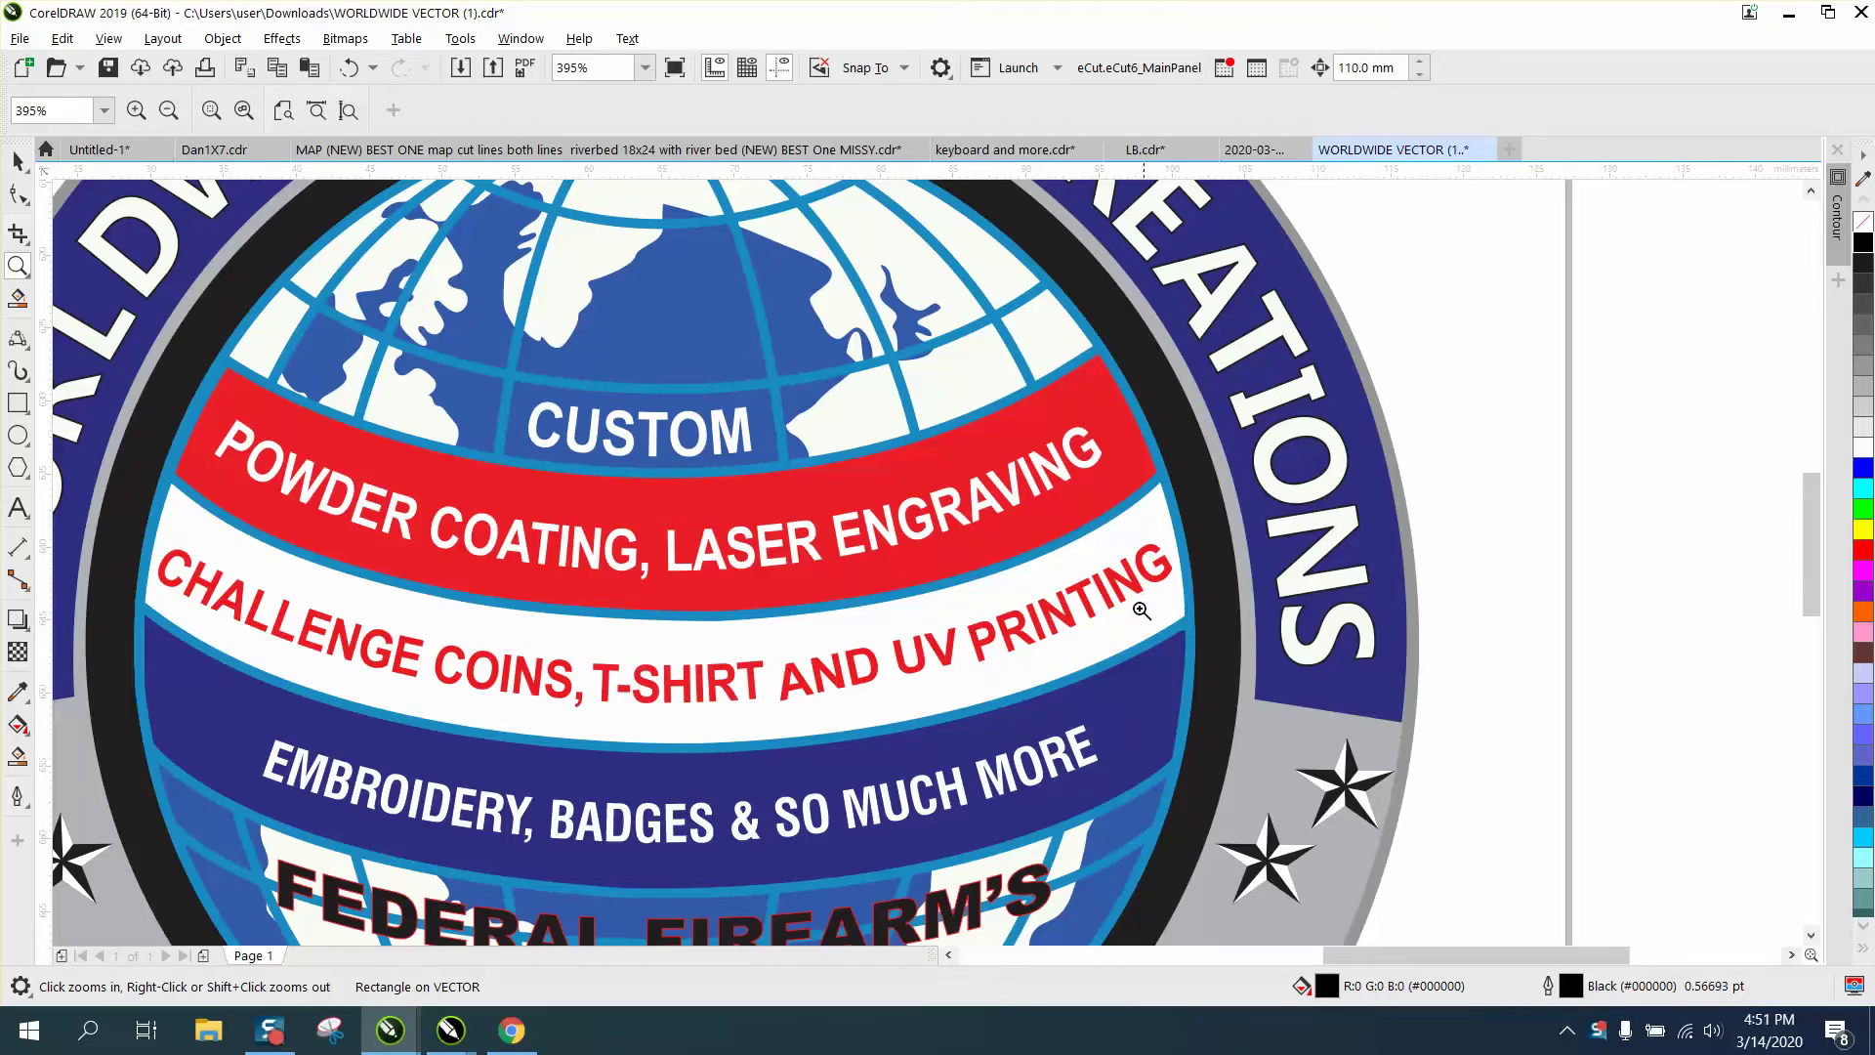
scroll(842, 635, "down", 4)
scroll(842, 635, "down", 3)
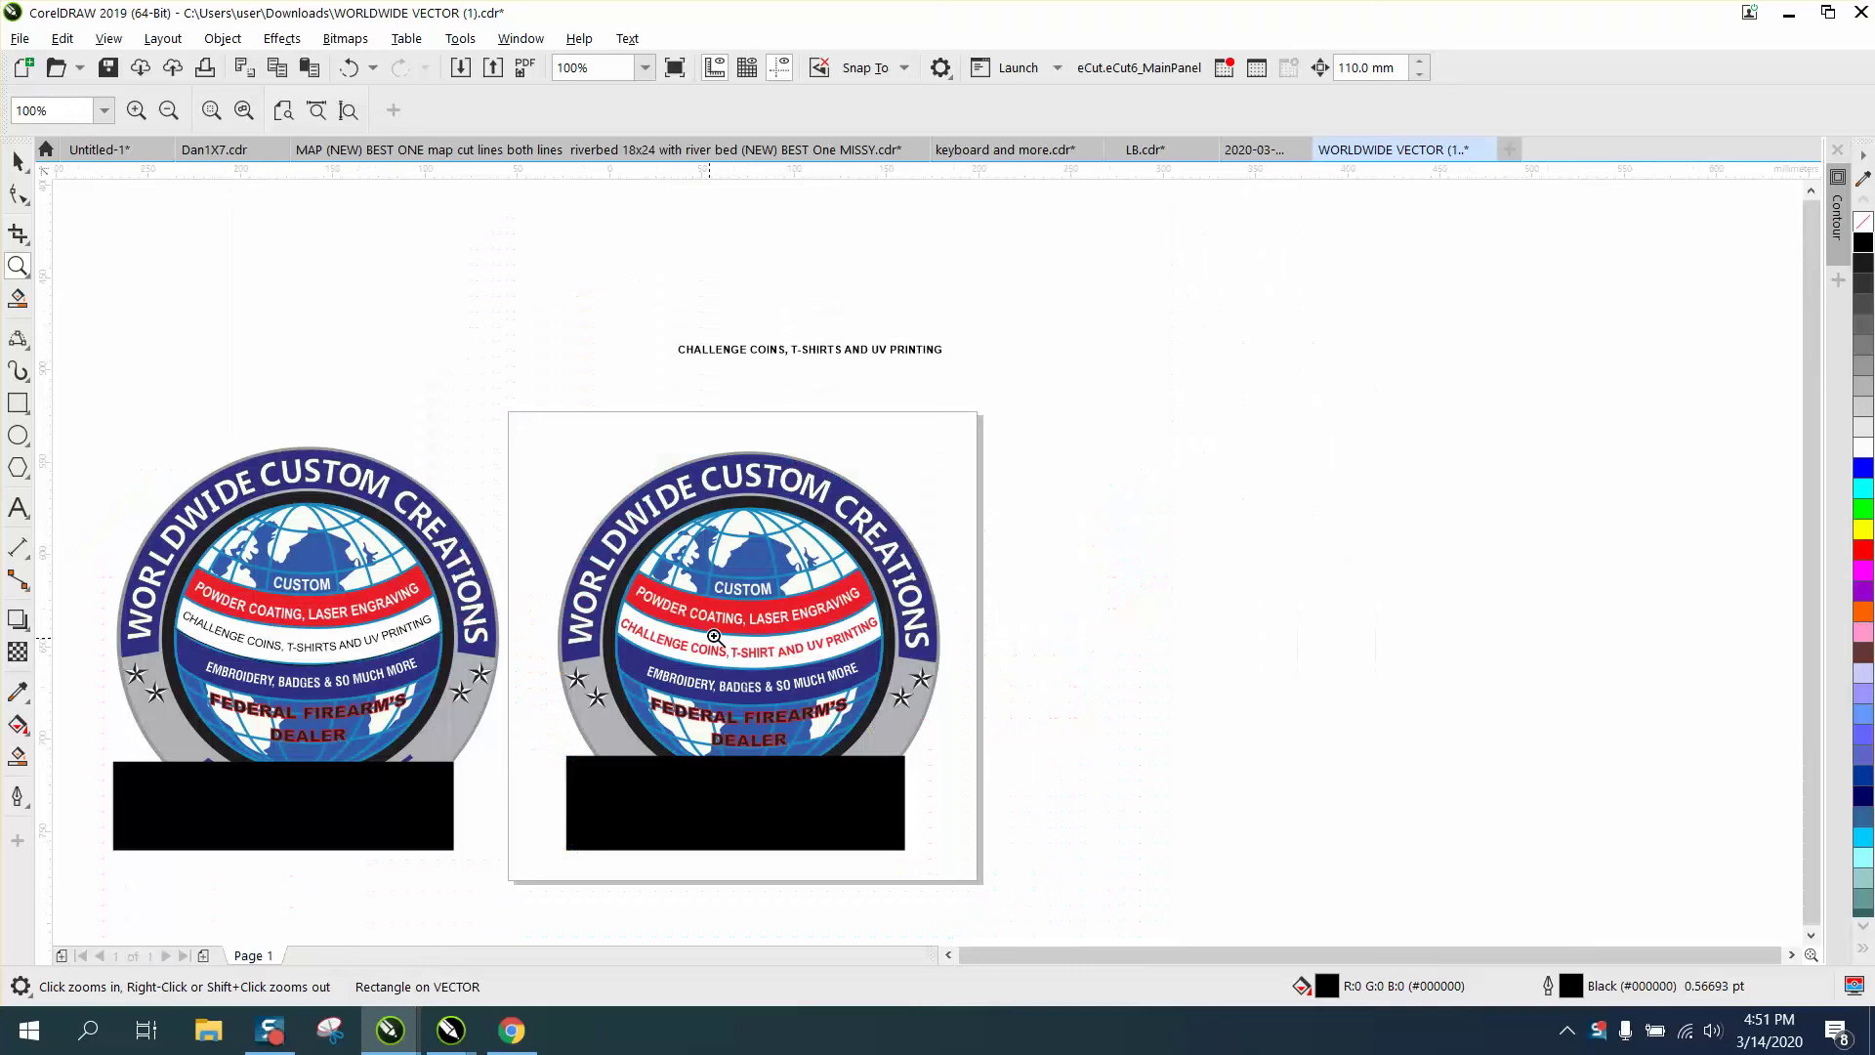
left_click_drag(448, 613, 666, 687)
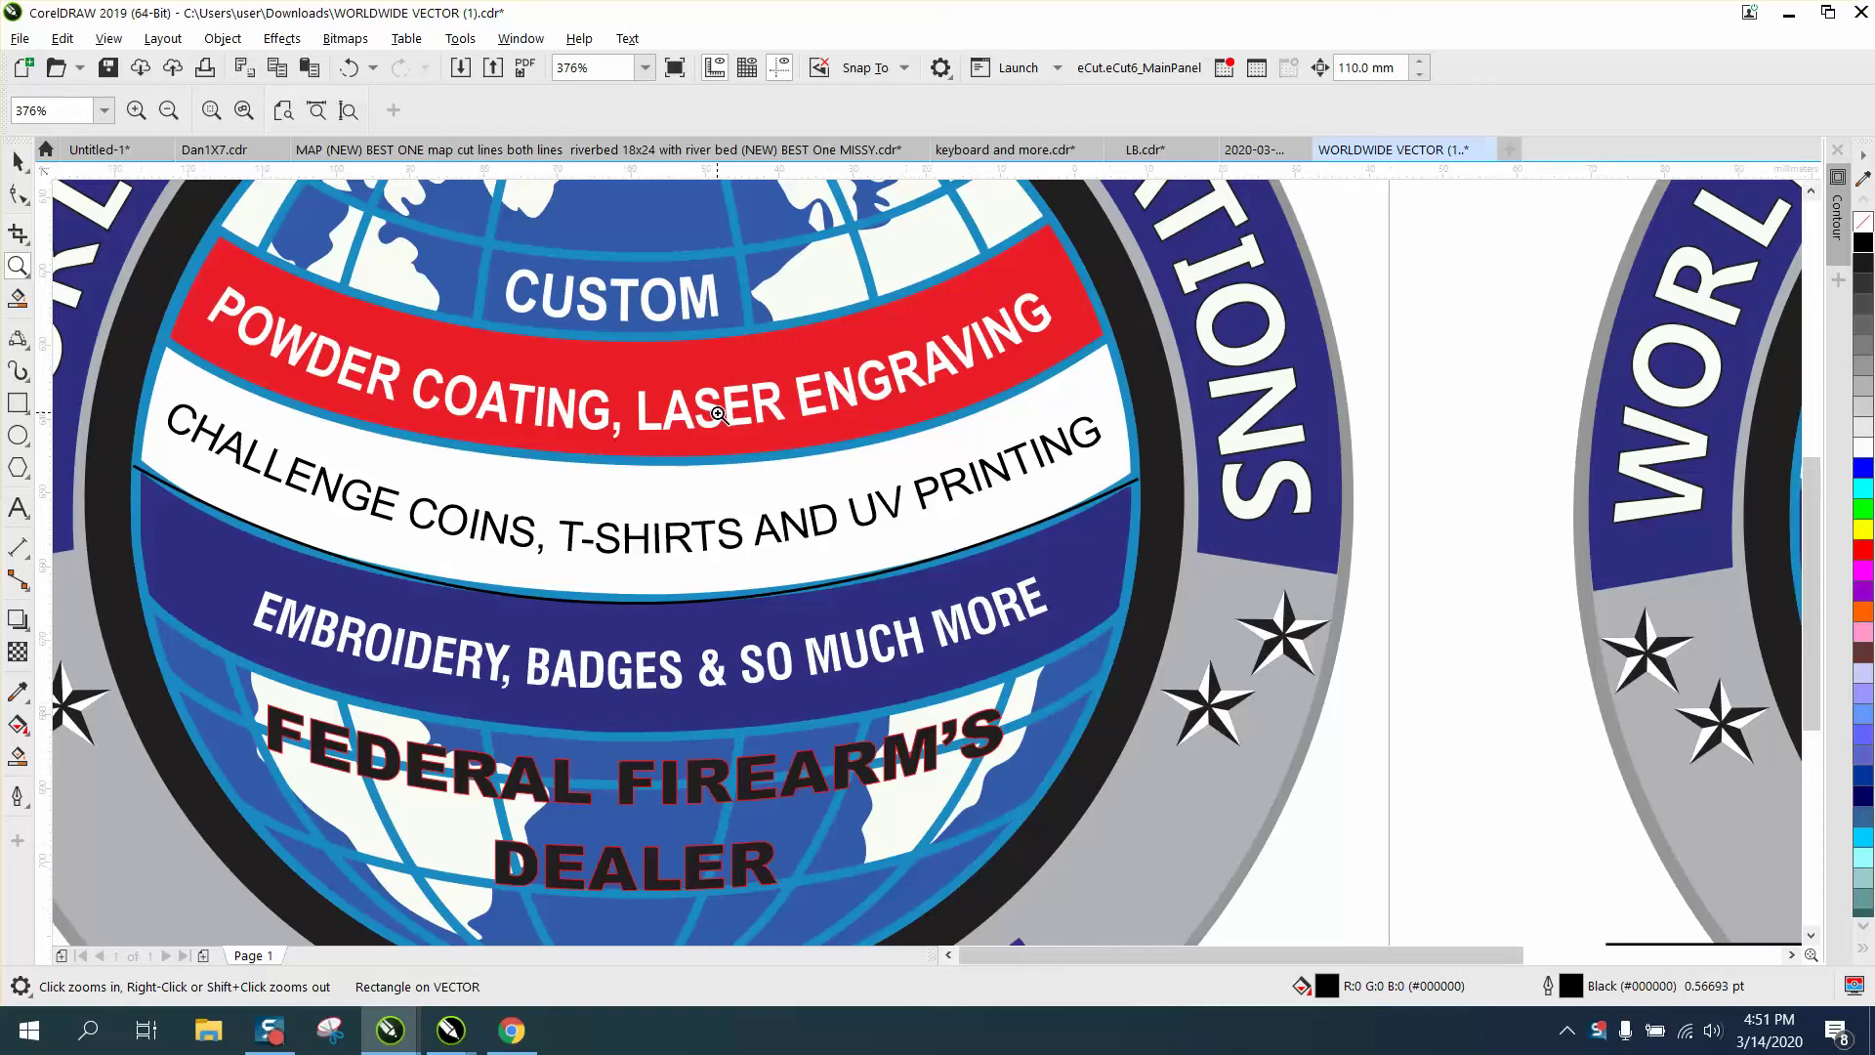
right_click(718, 414)
right_click(820, 495)
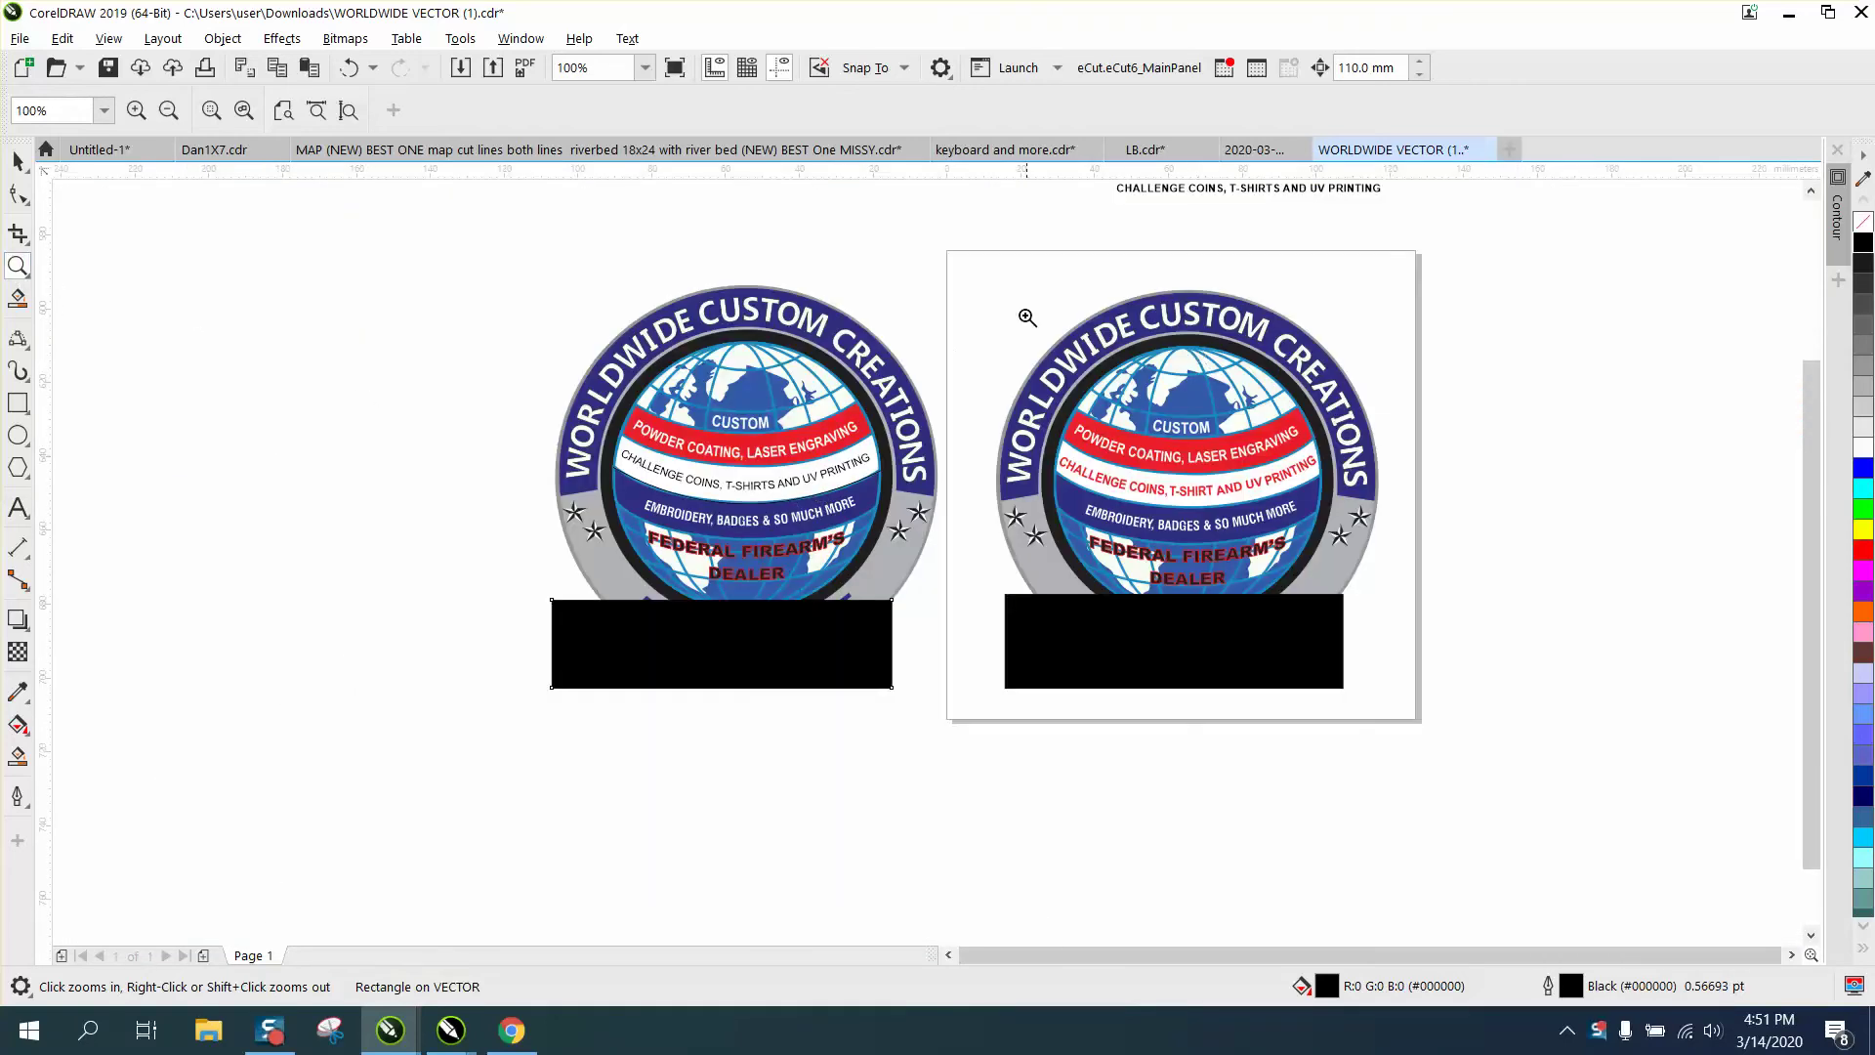
left_click_drag(1022, 314, 1718, 736)
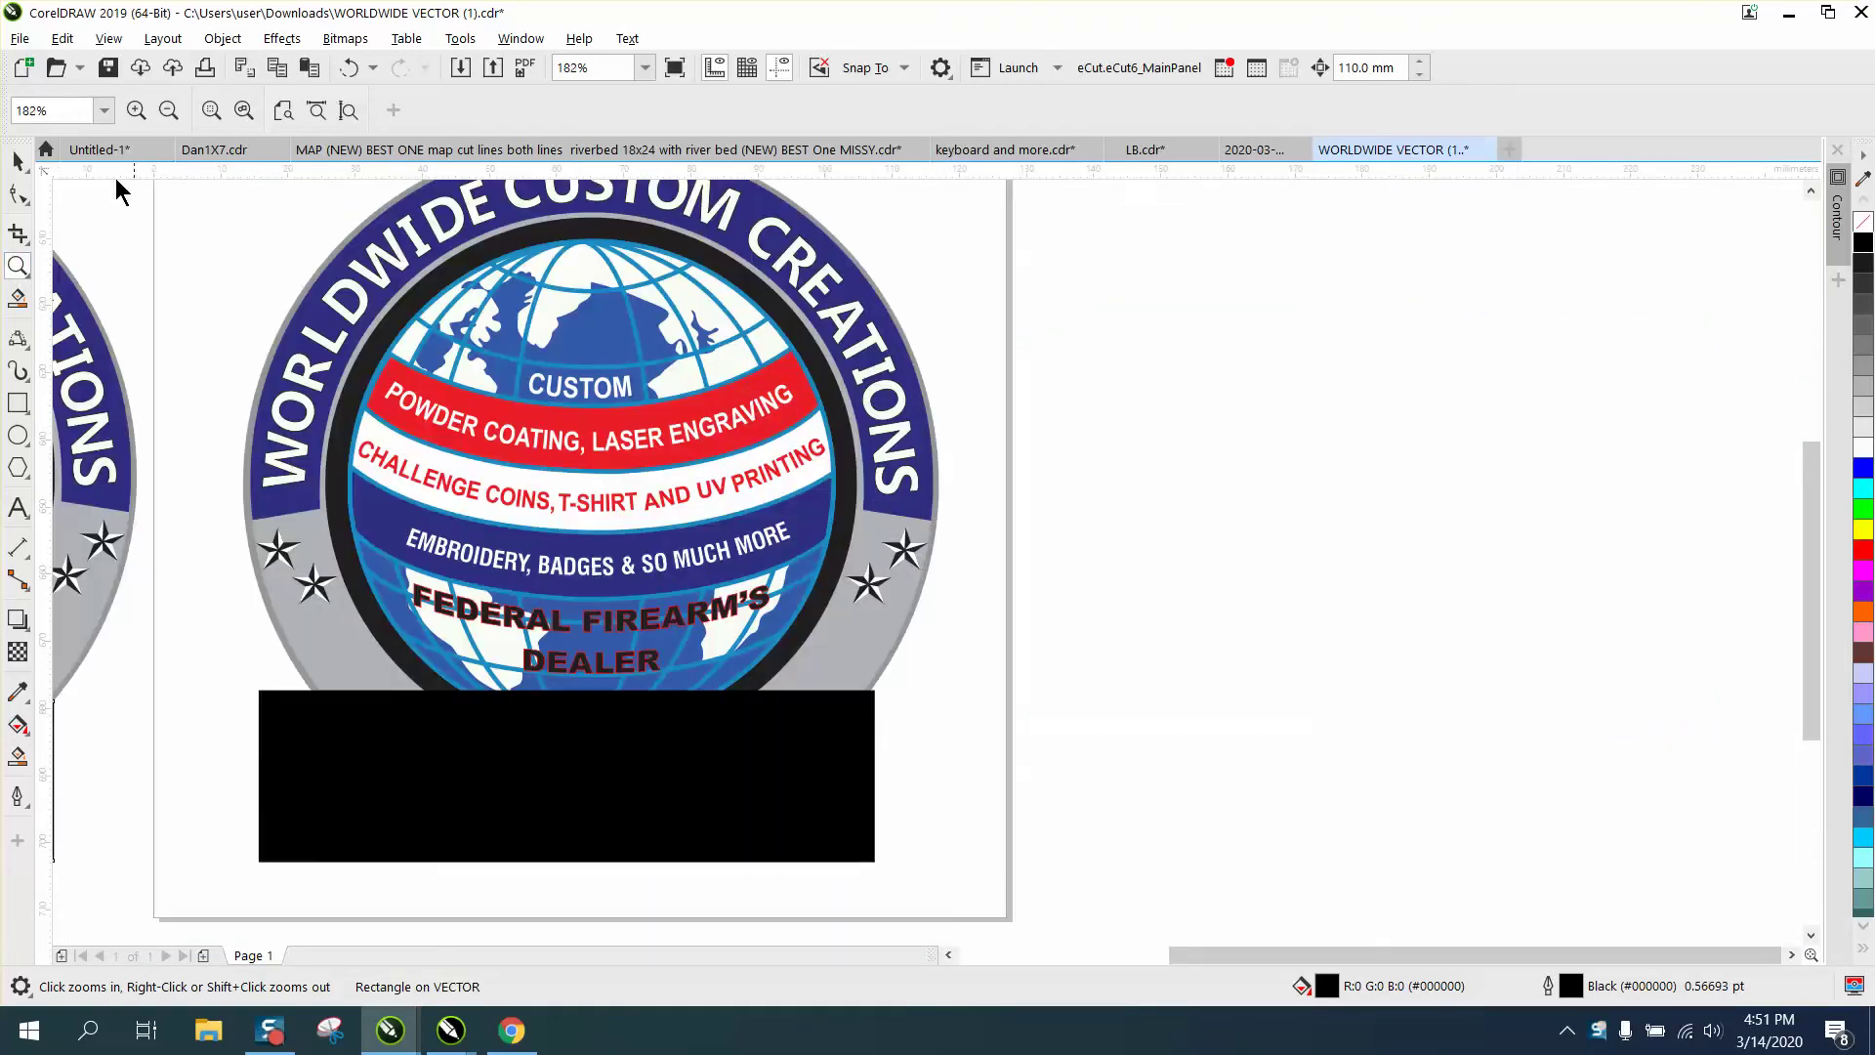
left_click(18, 161)
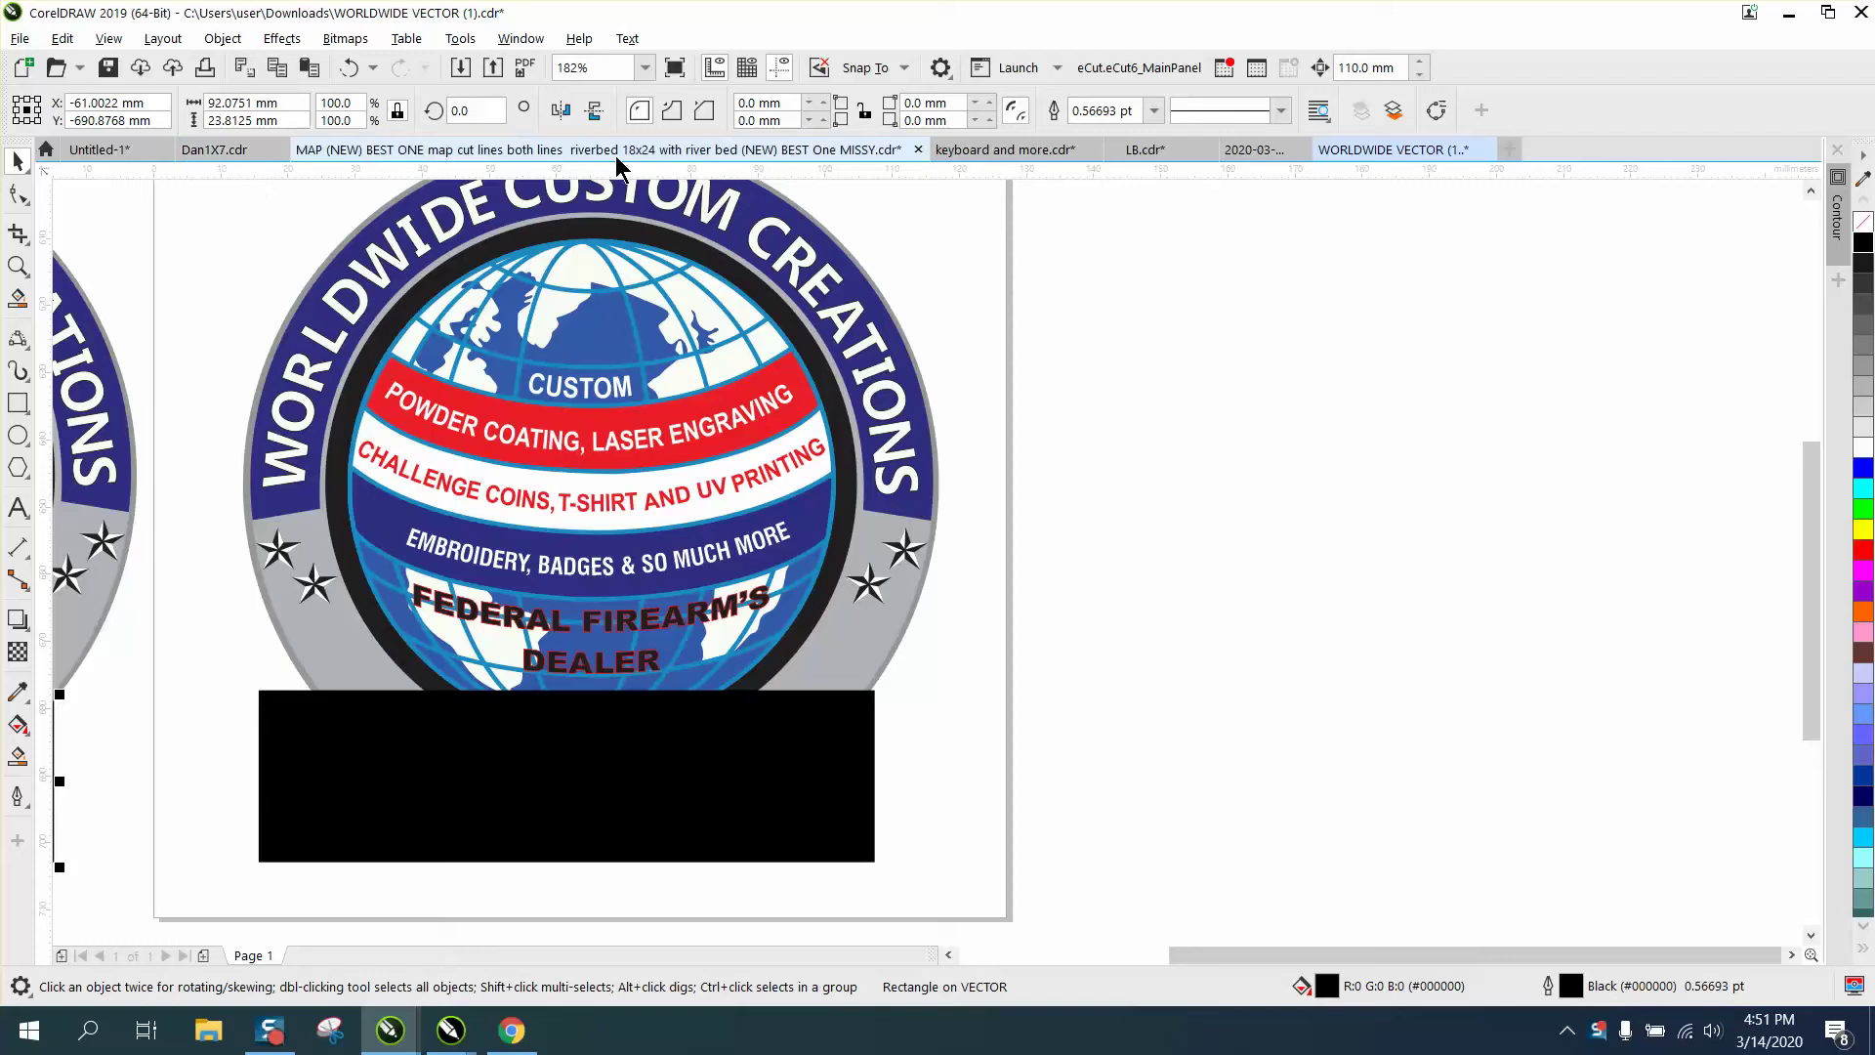
left_click(1130, 242)
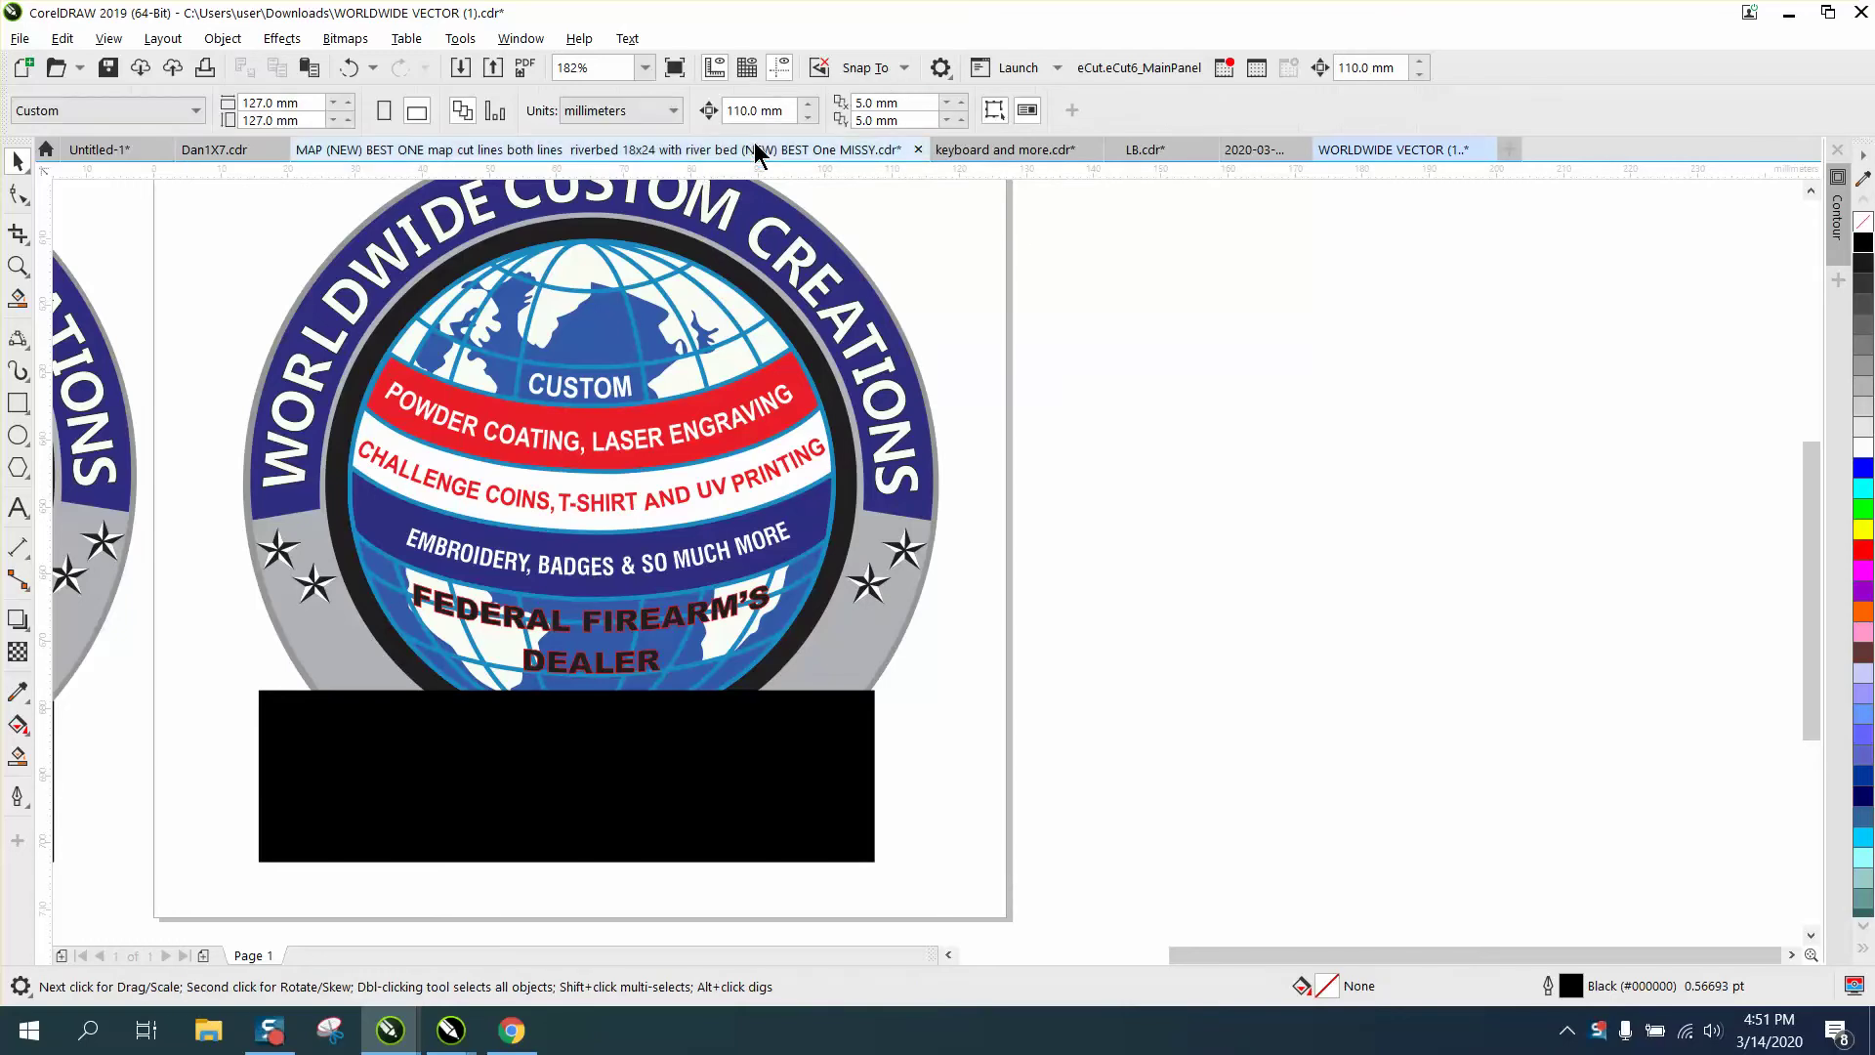
left_click(780, 478)
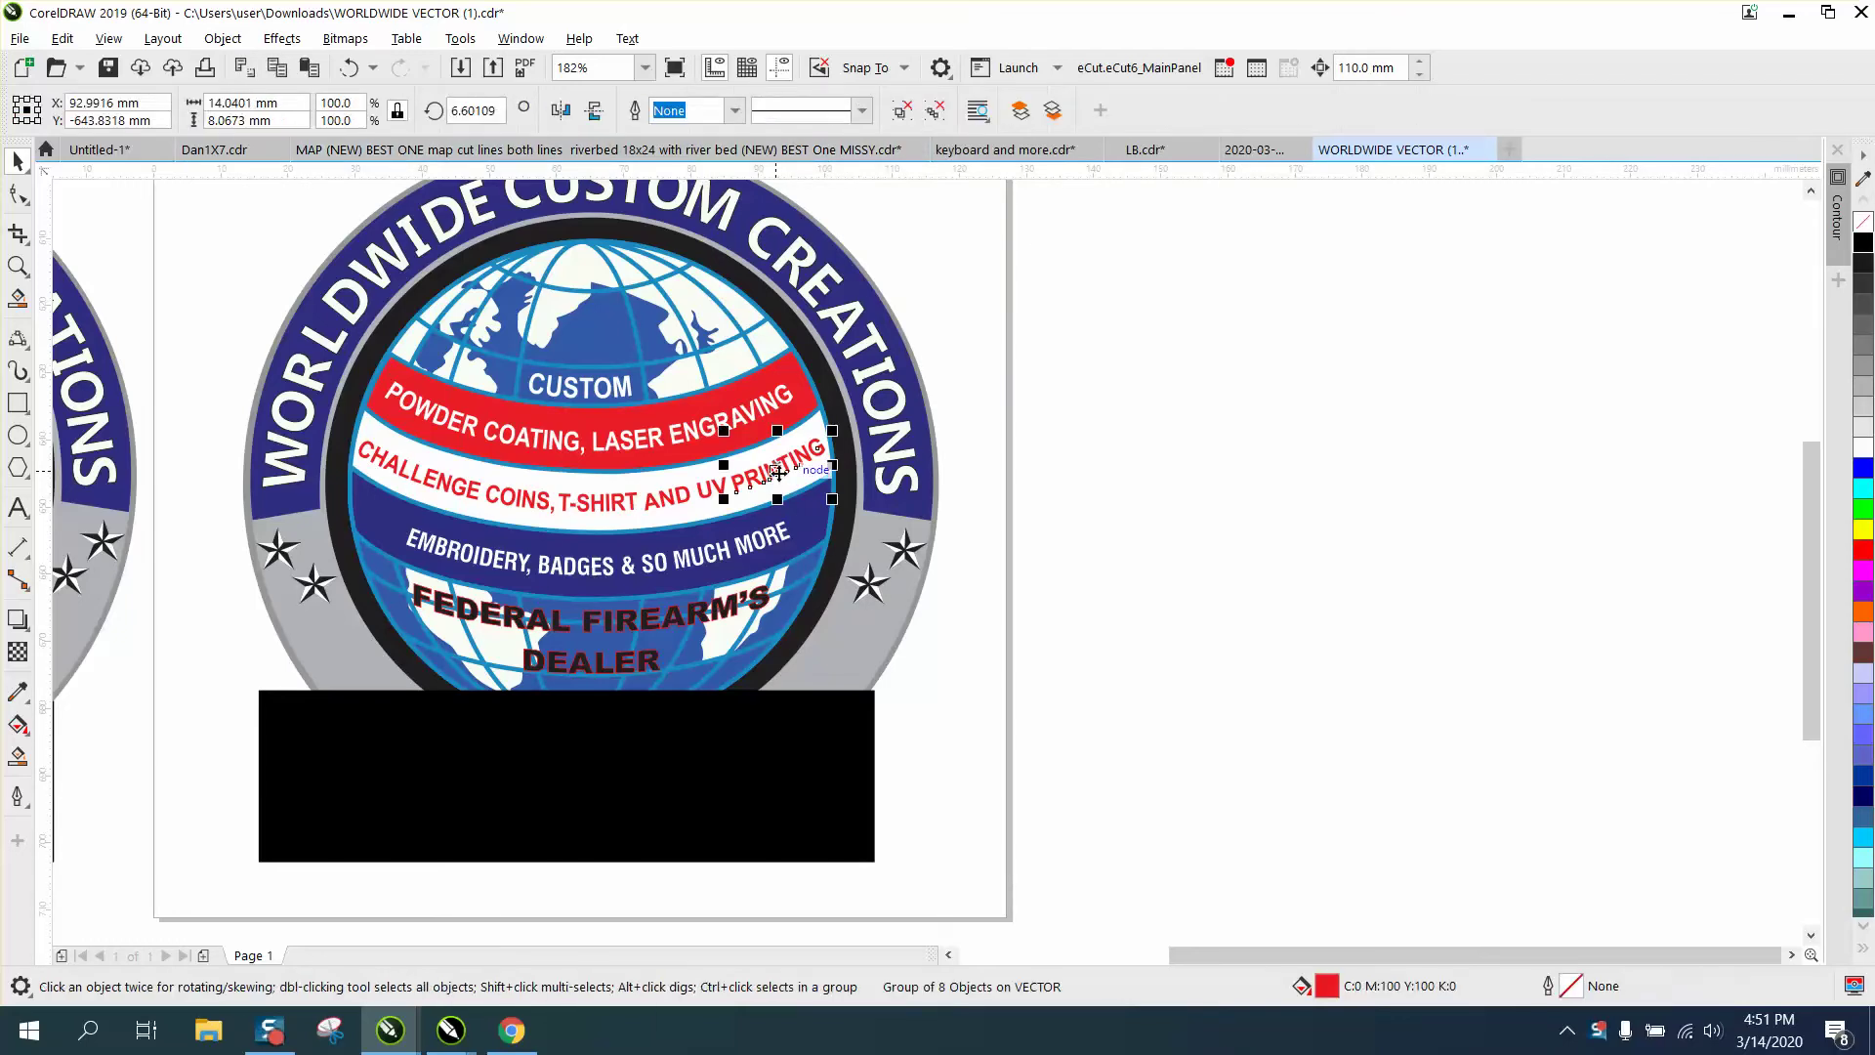
Step: Undo the curved red text placements, bringing the outlined band shape back beside the logos
key("ctrl+z")
key("ctrl+z")
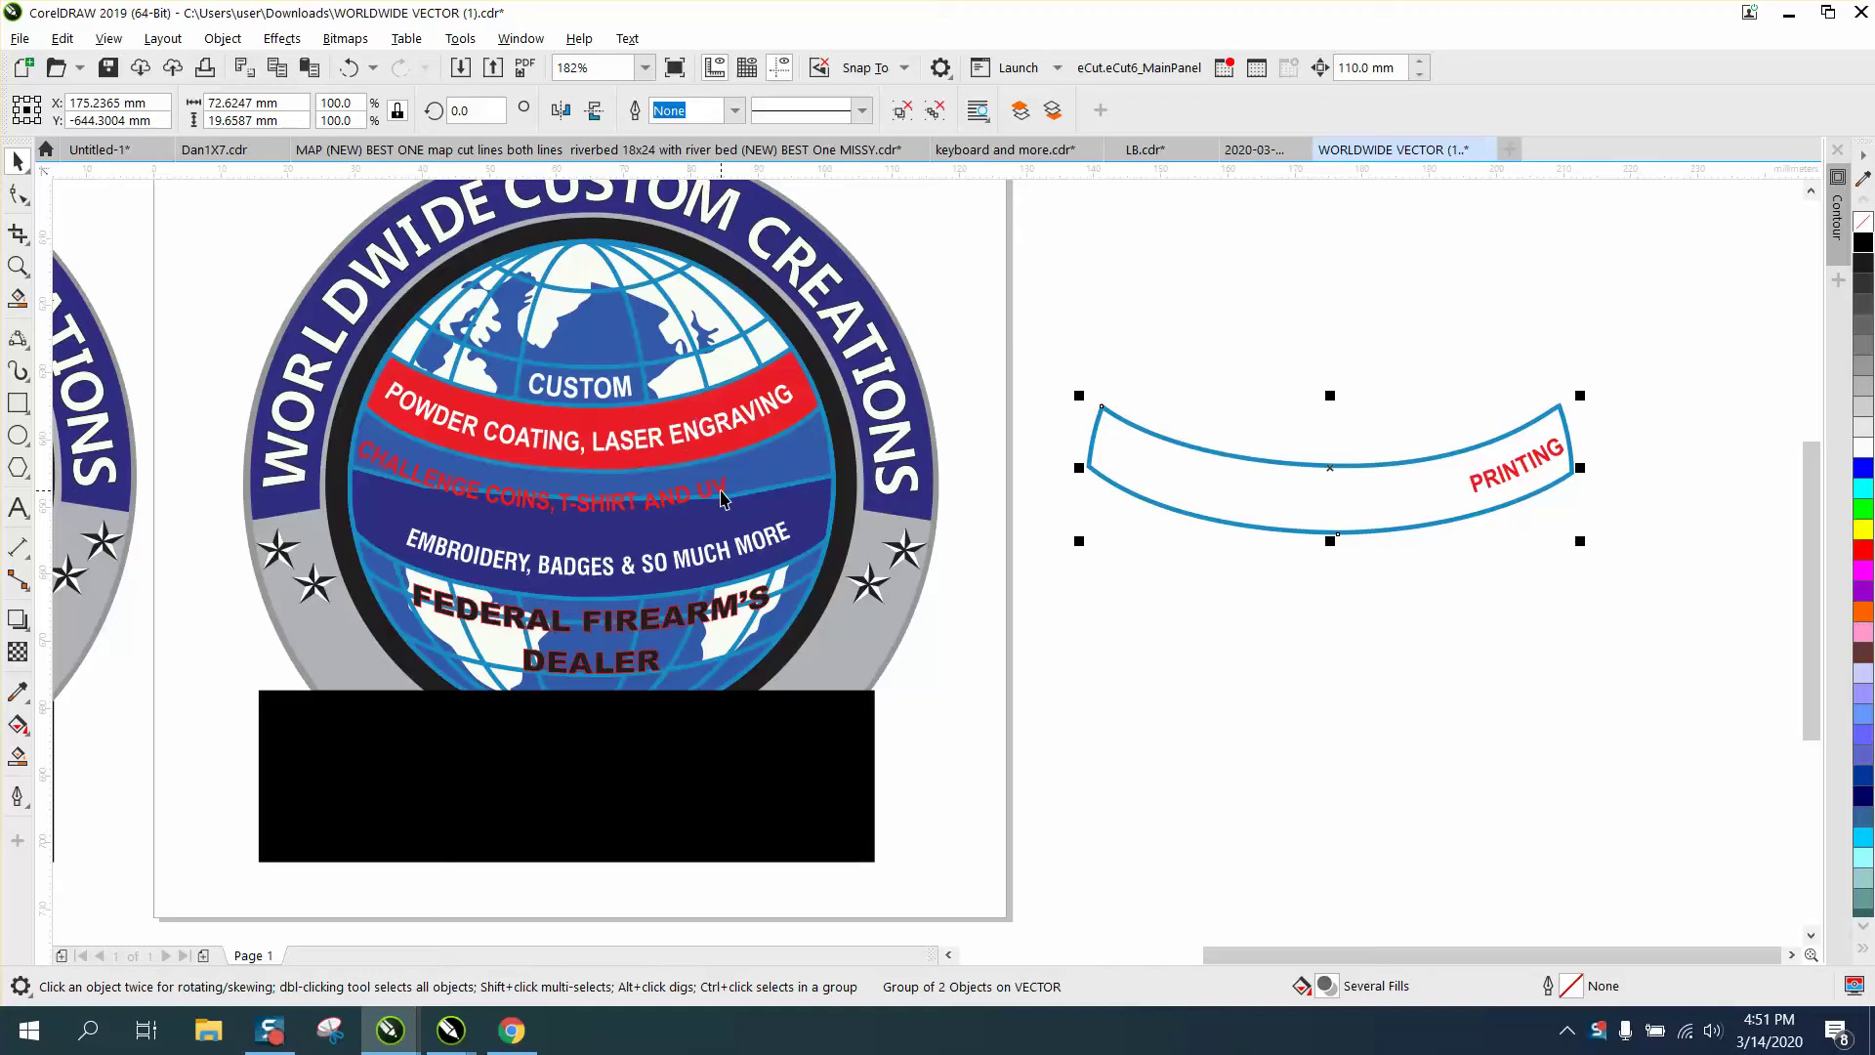
key("ctrl+z")
key("ctrl+z")
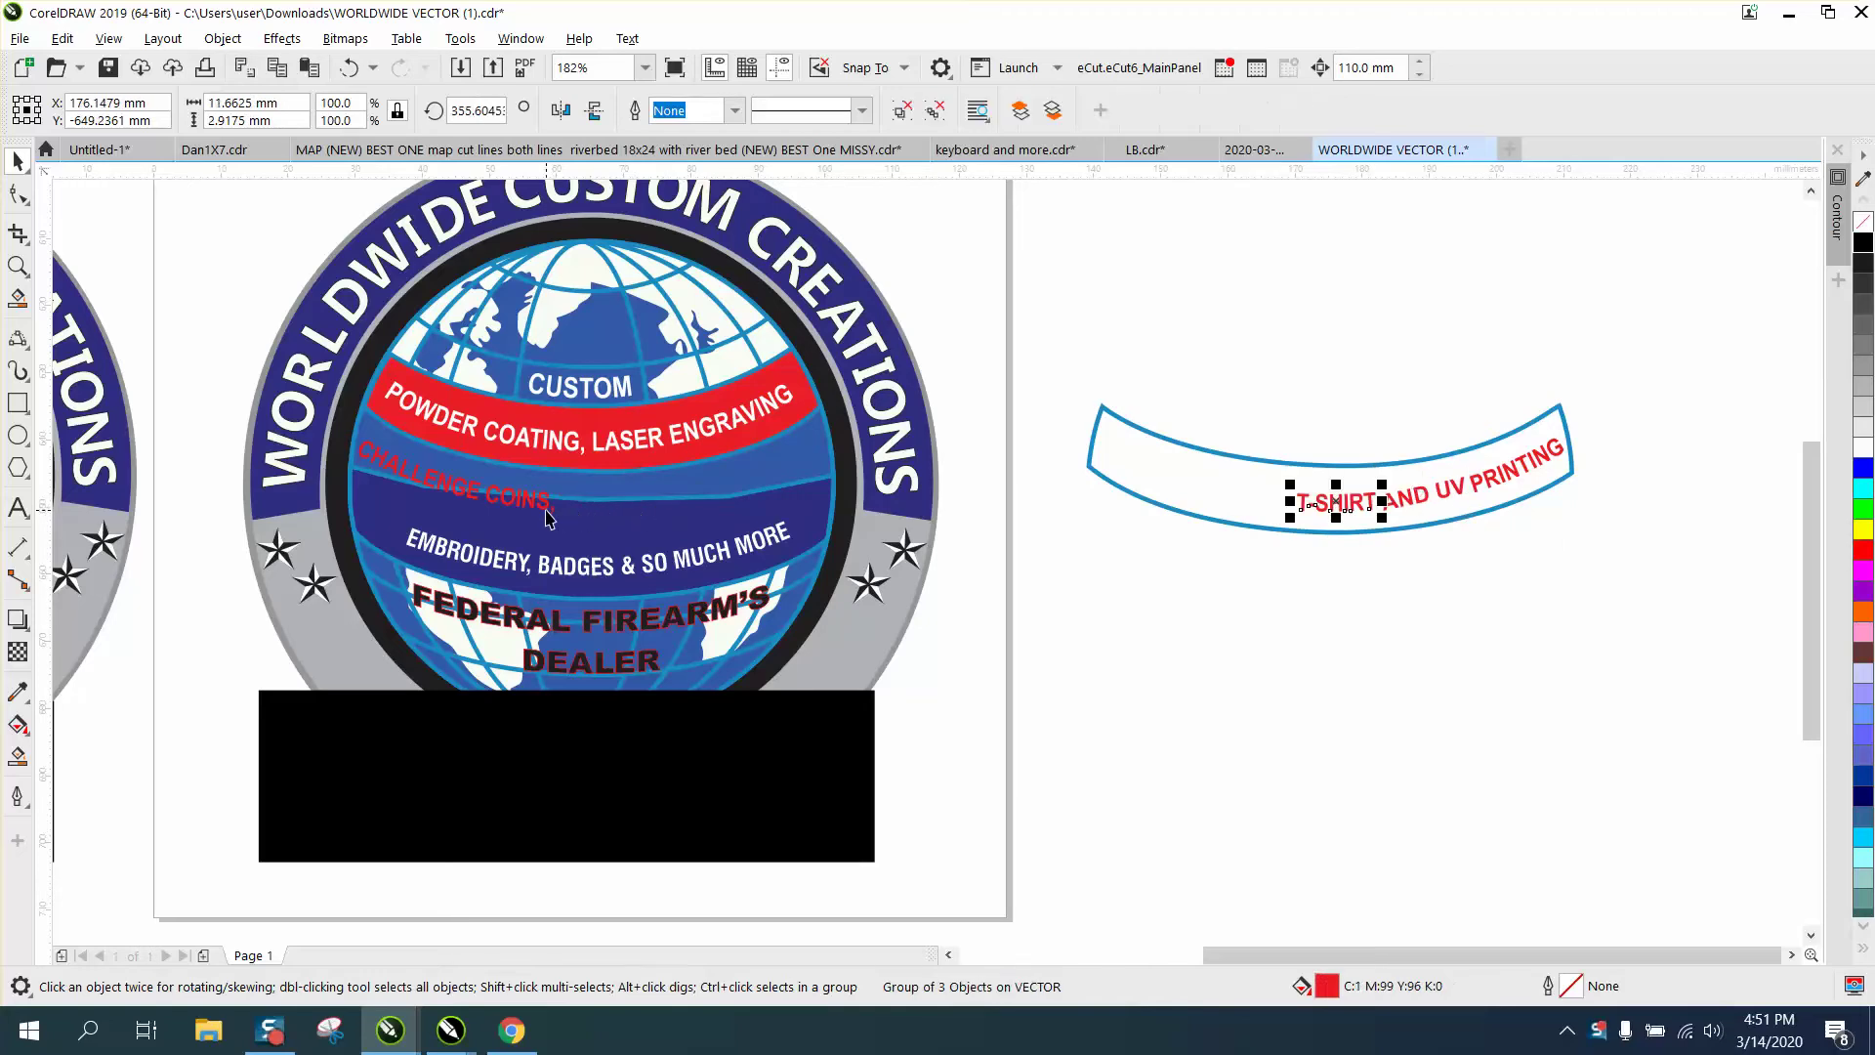
key("ctrl+z")
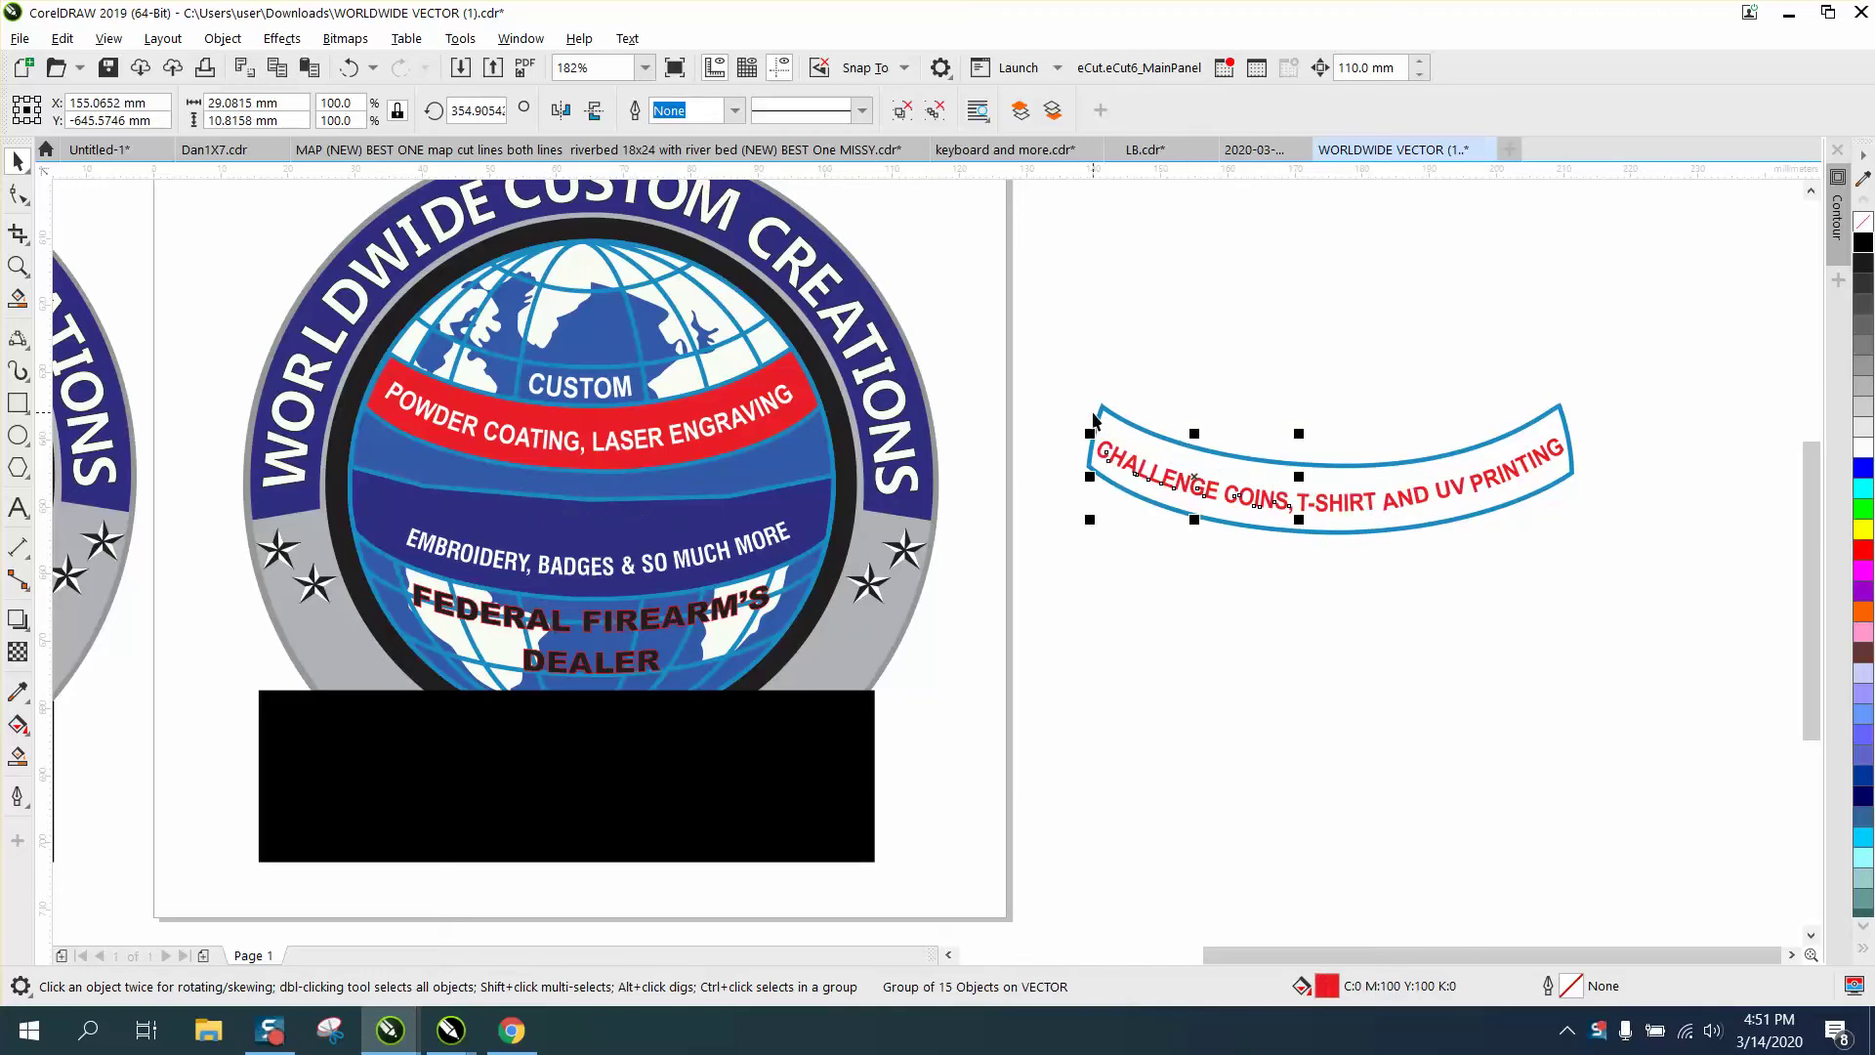
key("ctrl+z")
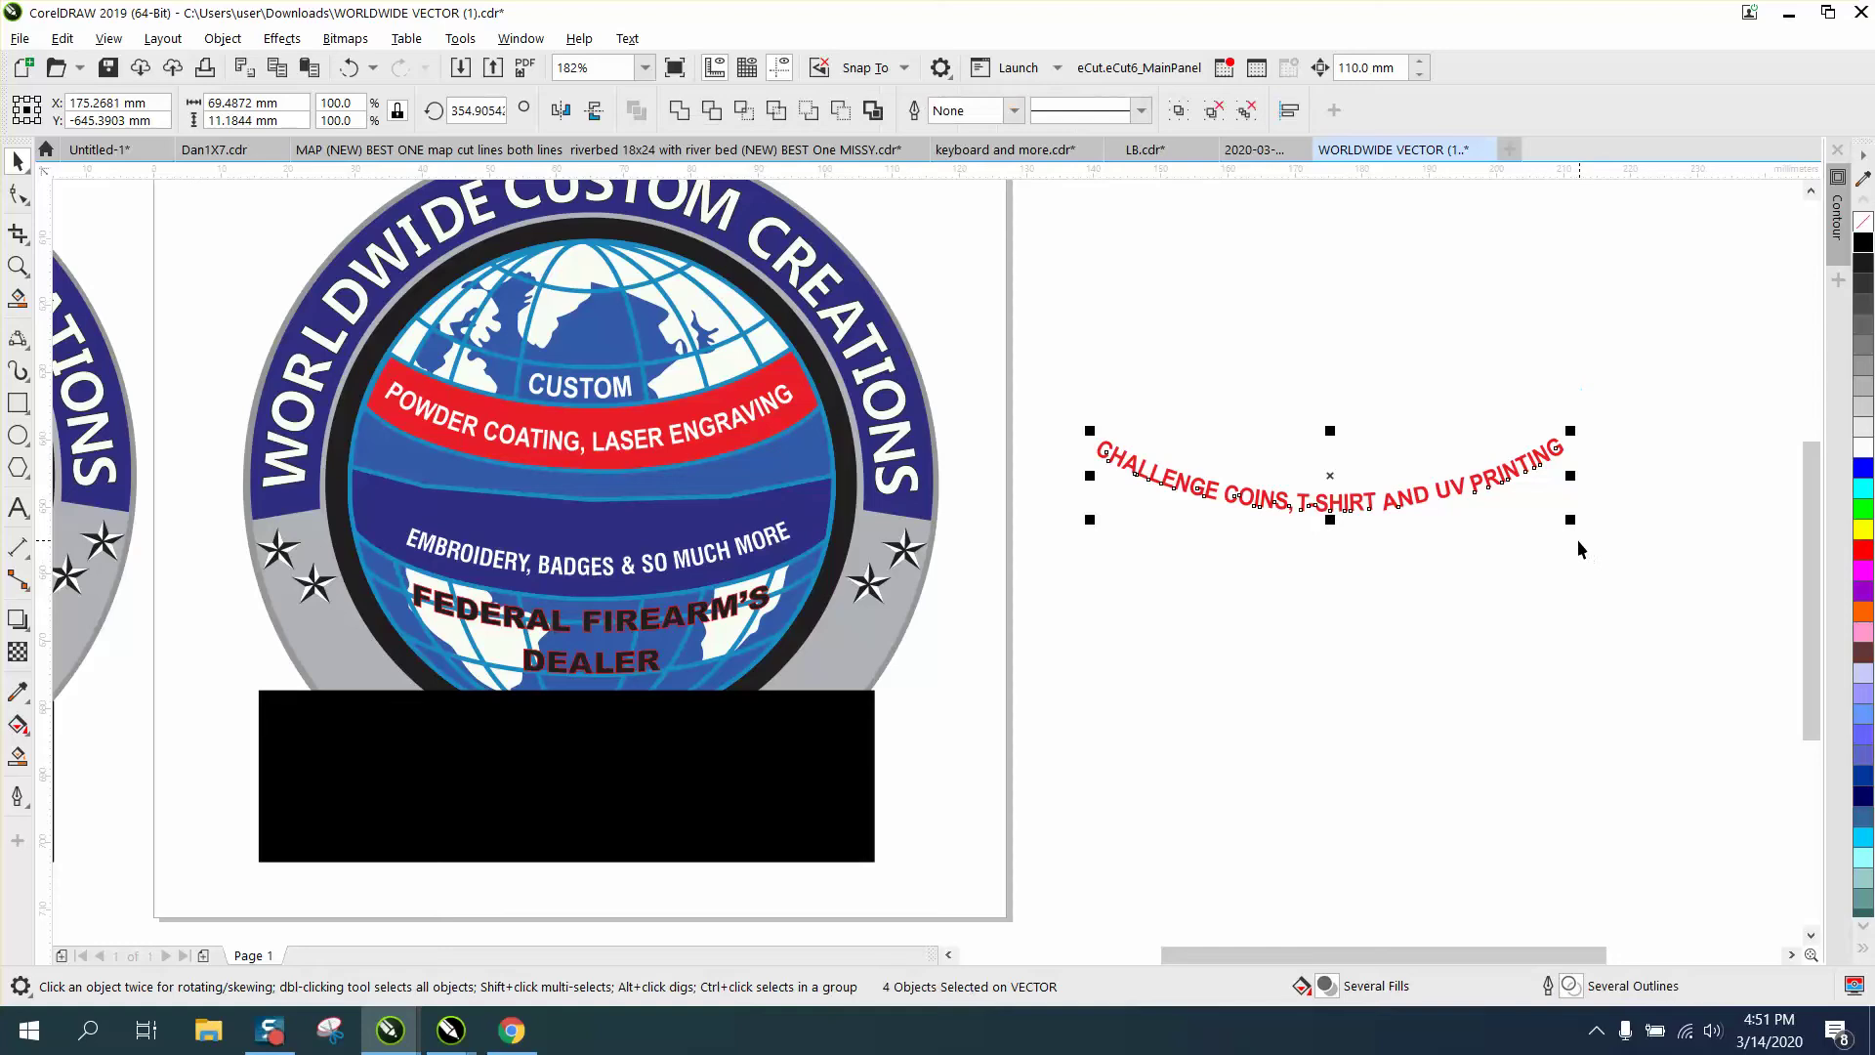
key("ctrl+z")
scroll(1574, 539, "down", 2)
scroll(1675, 529, "down", 2)
left_click(1723, 514)
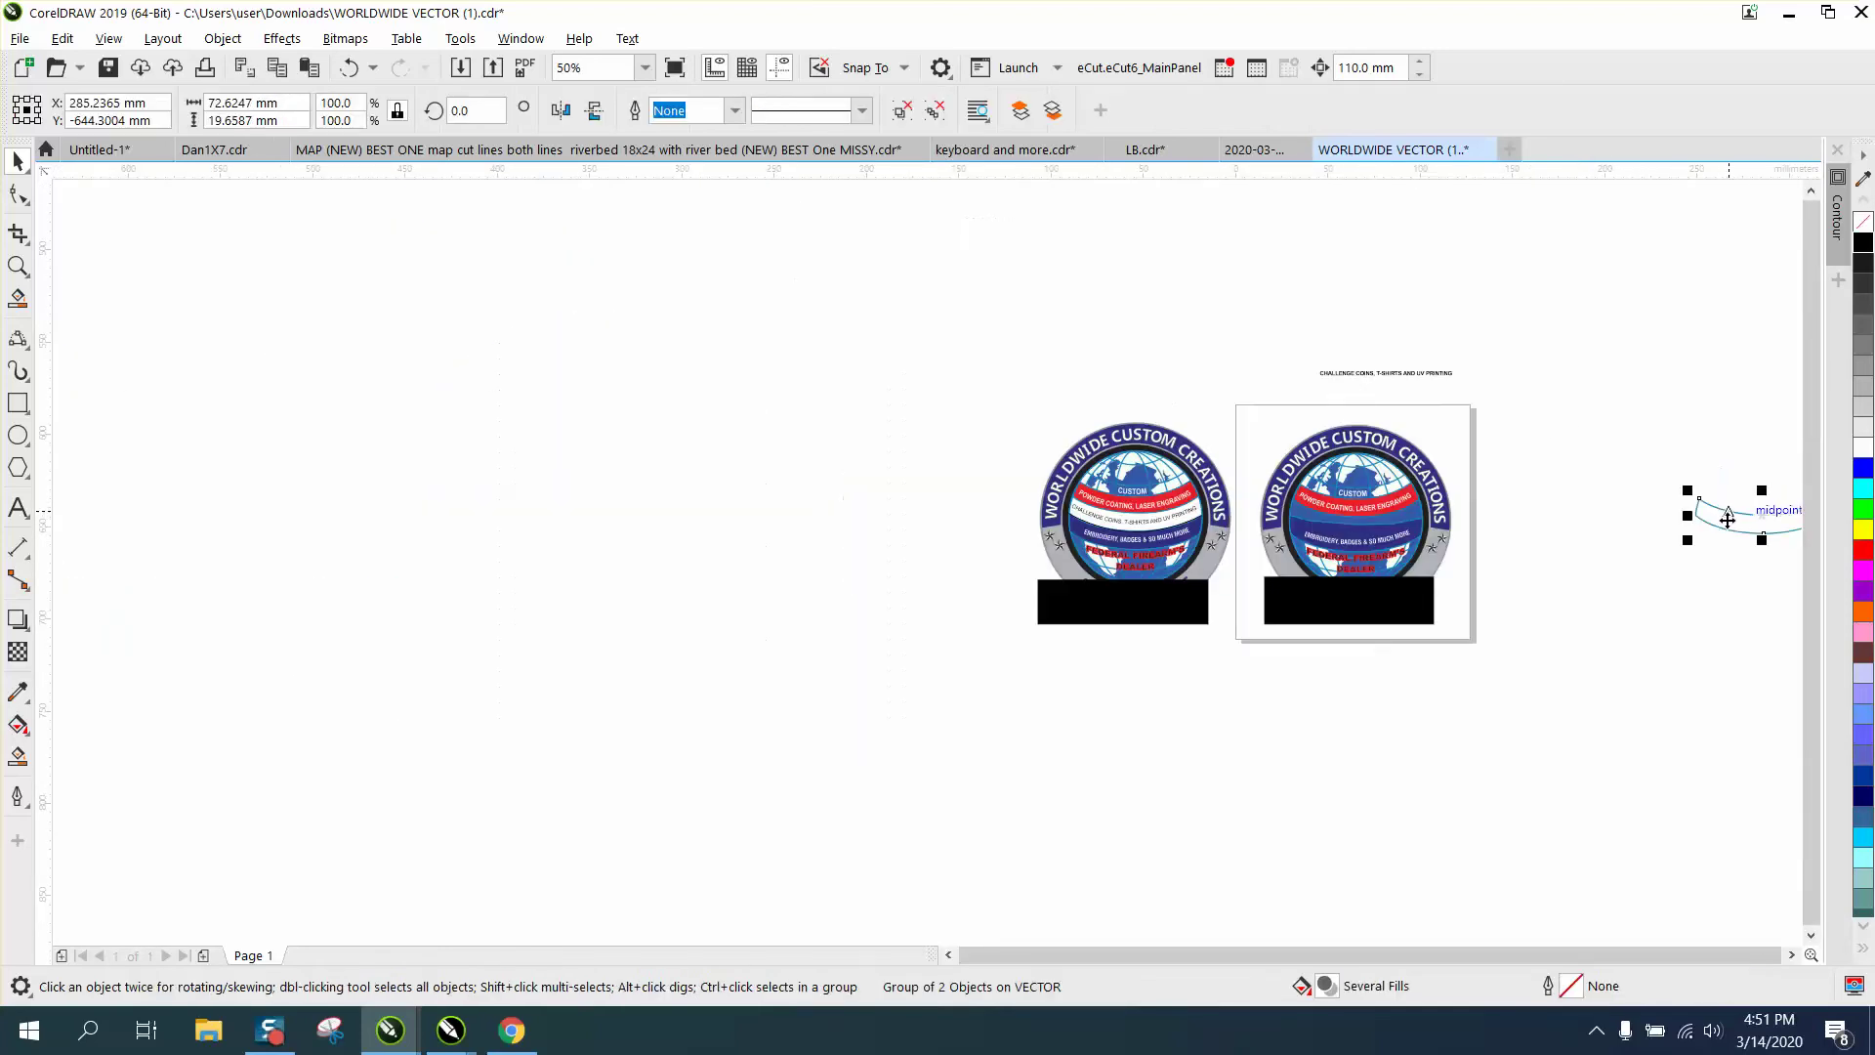
key("ctrl+z")
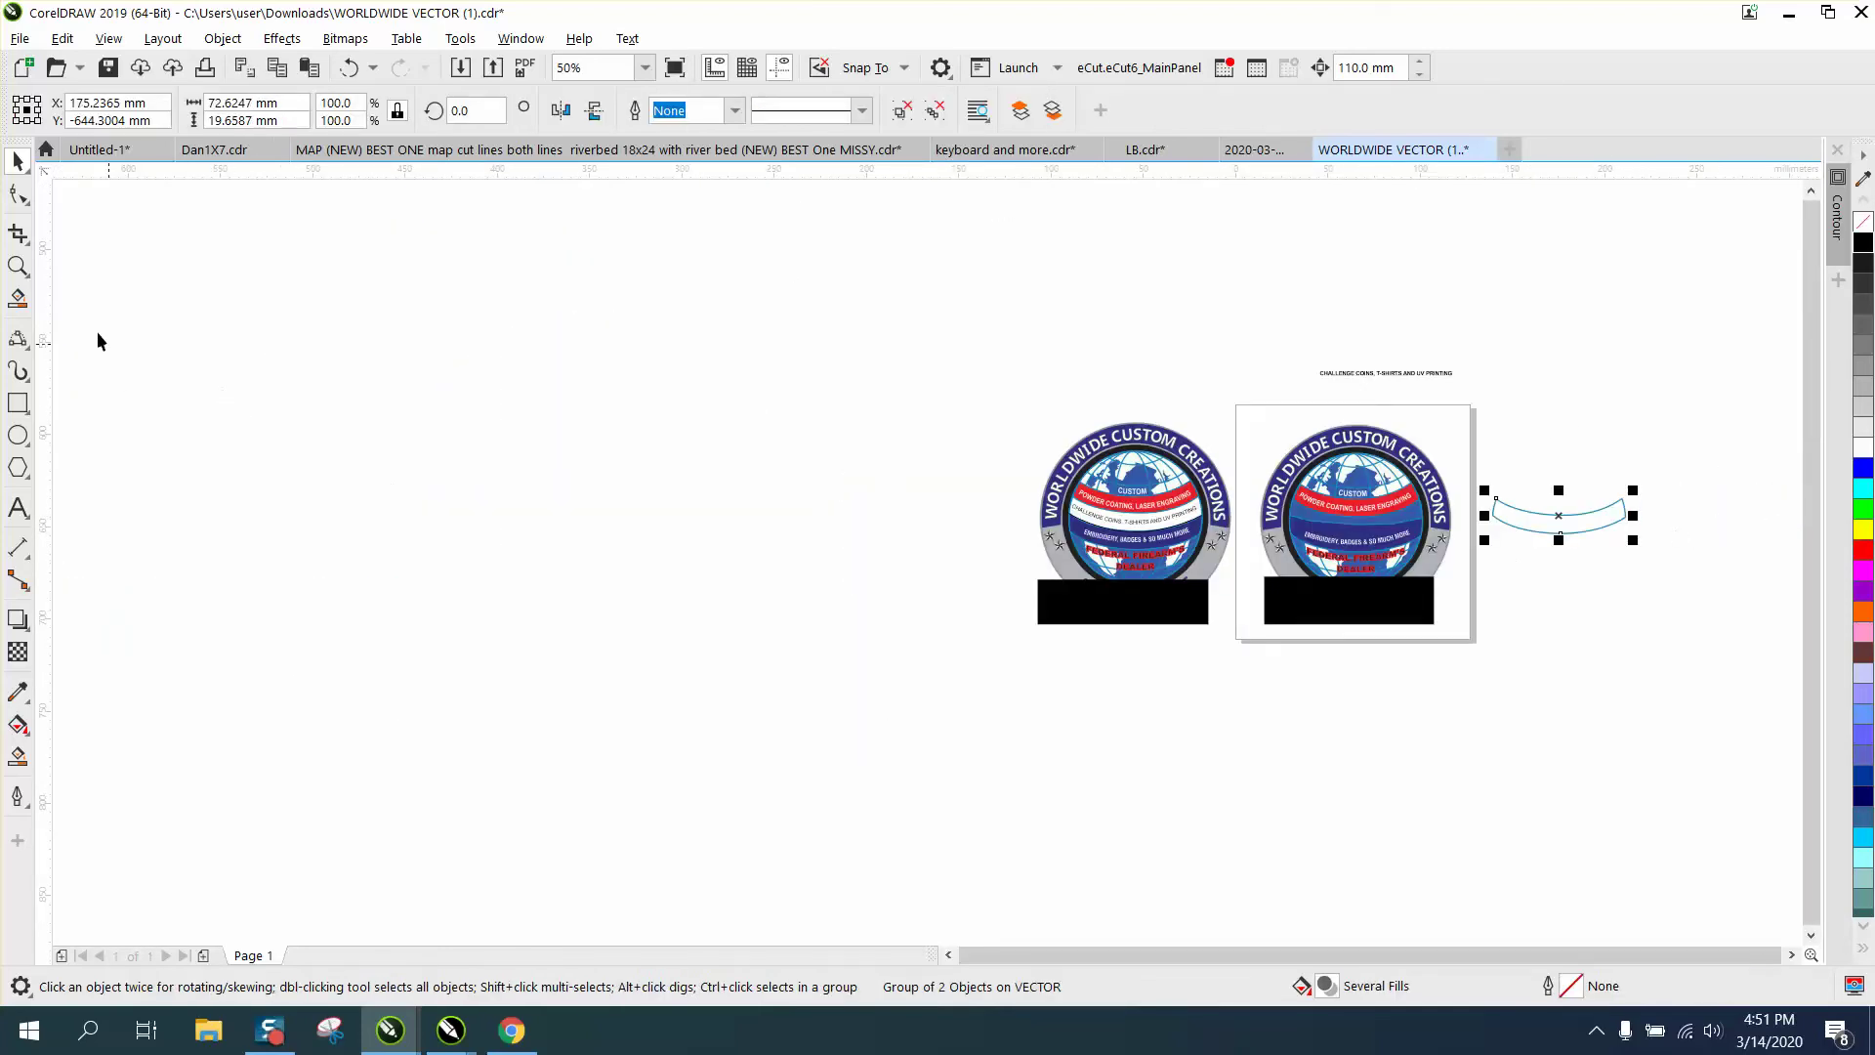
Step: Draw a 3-Point Curve across the band's lower corners, bent along its bottom edge
left_click(17, 265)
left_click_drag(1766, 610, 1764, 609)
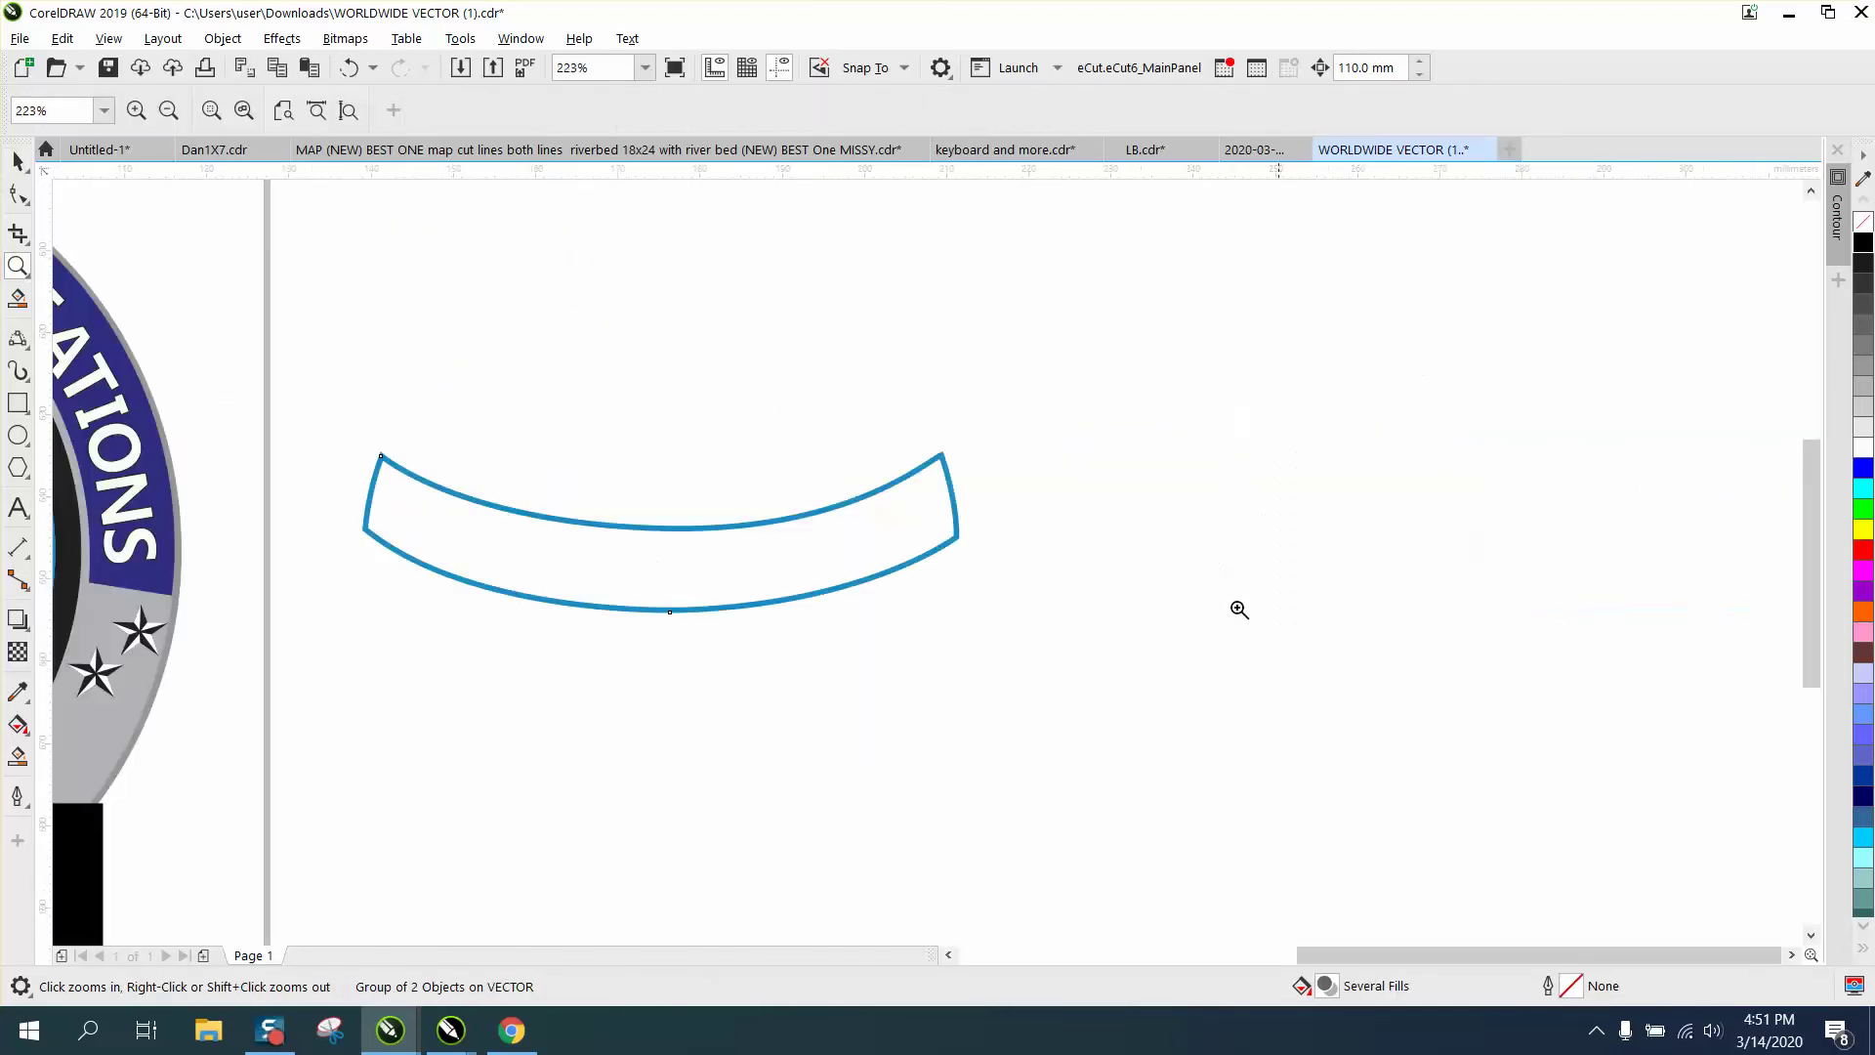
left_click(30, 349)
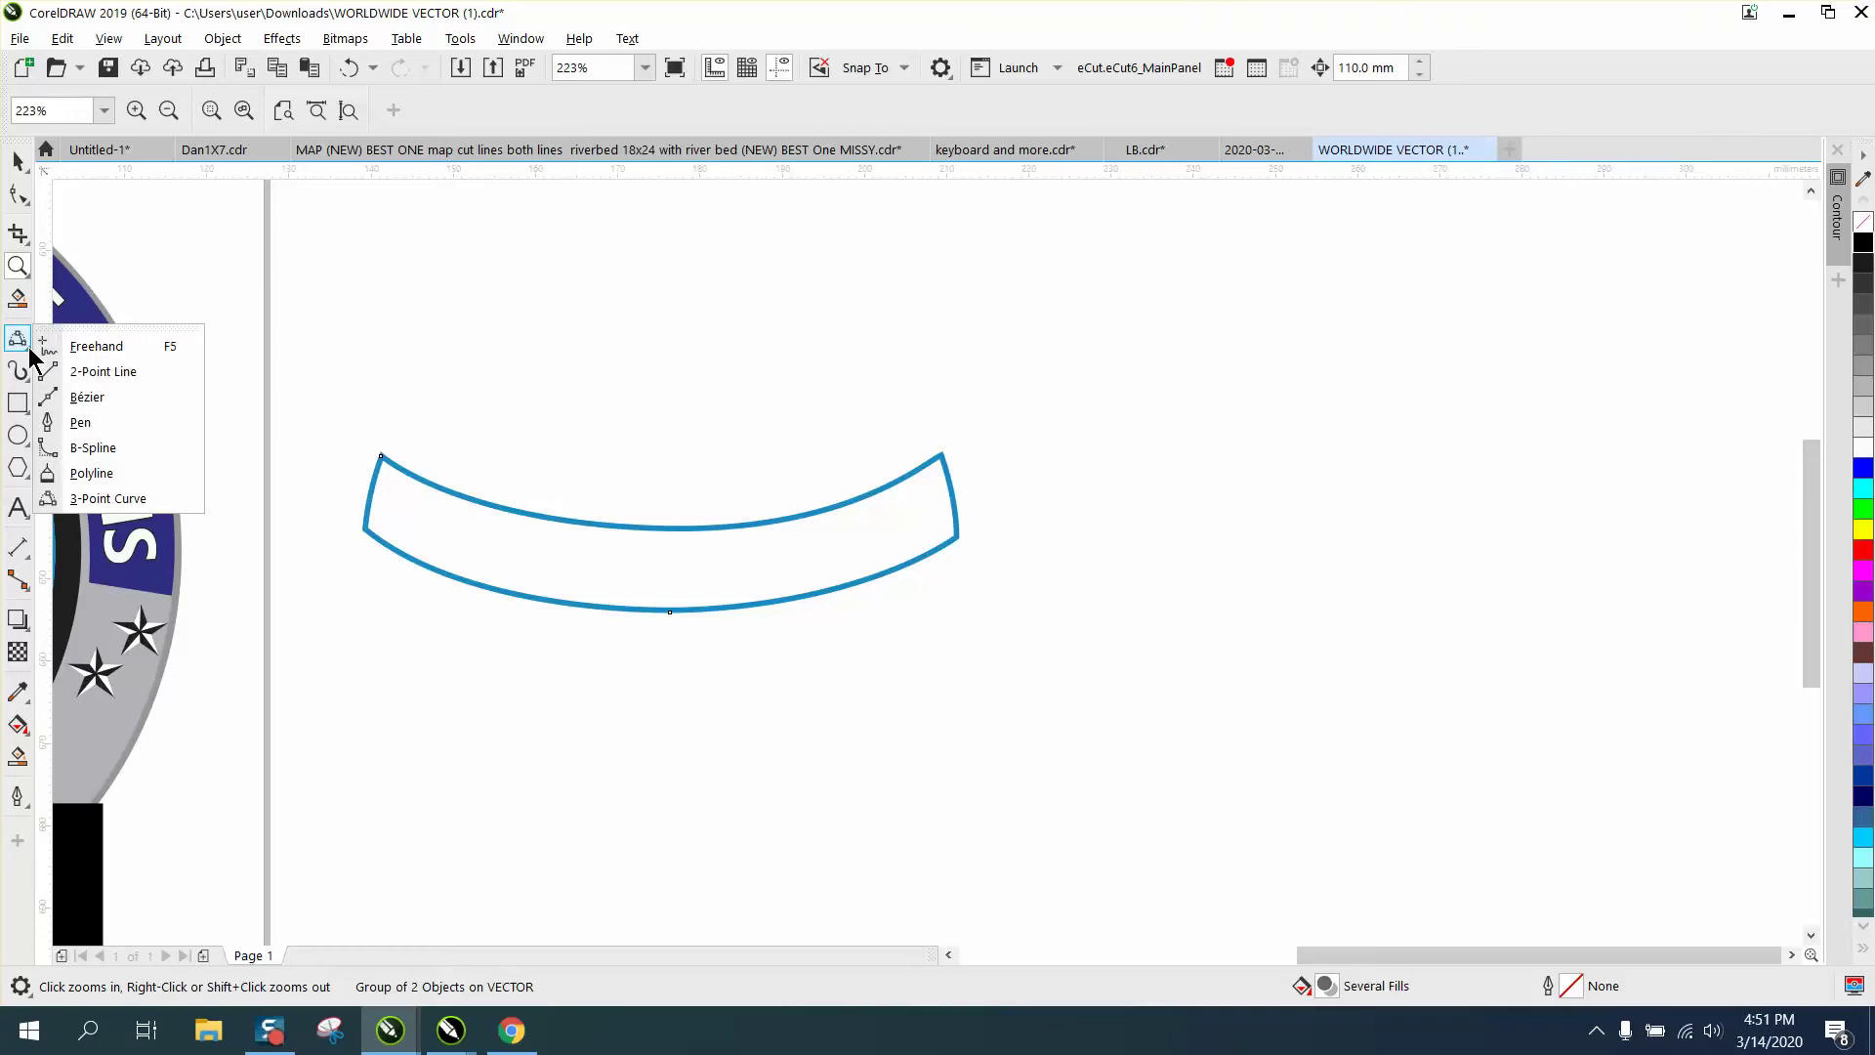
left_click(95, 499)
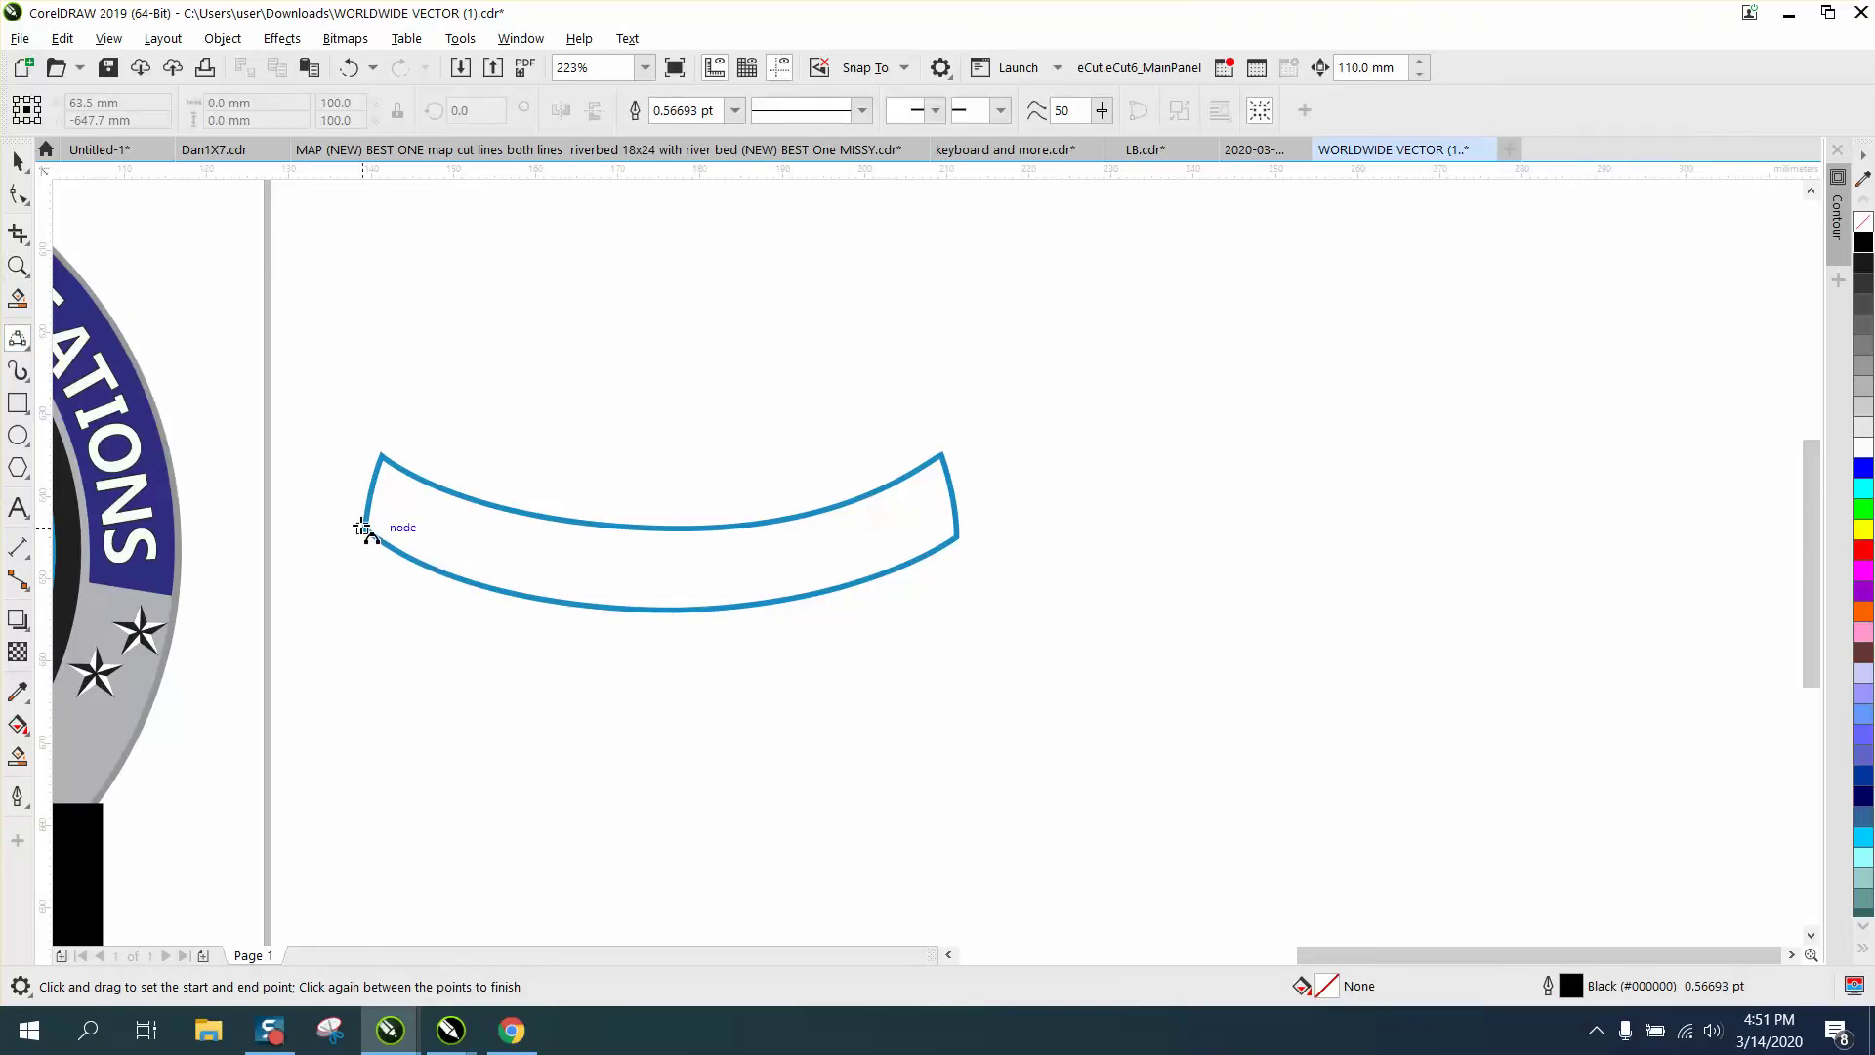
left_click_drag(365, 529, 957, 536)
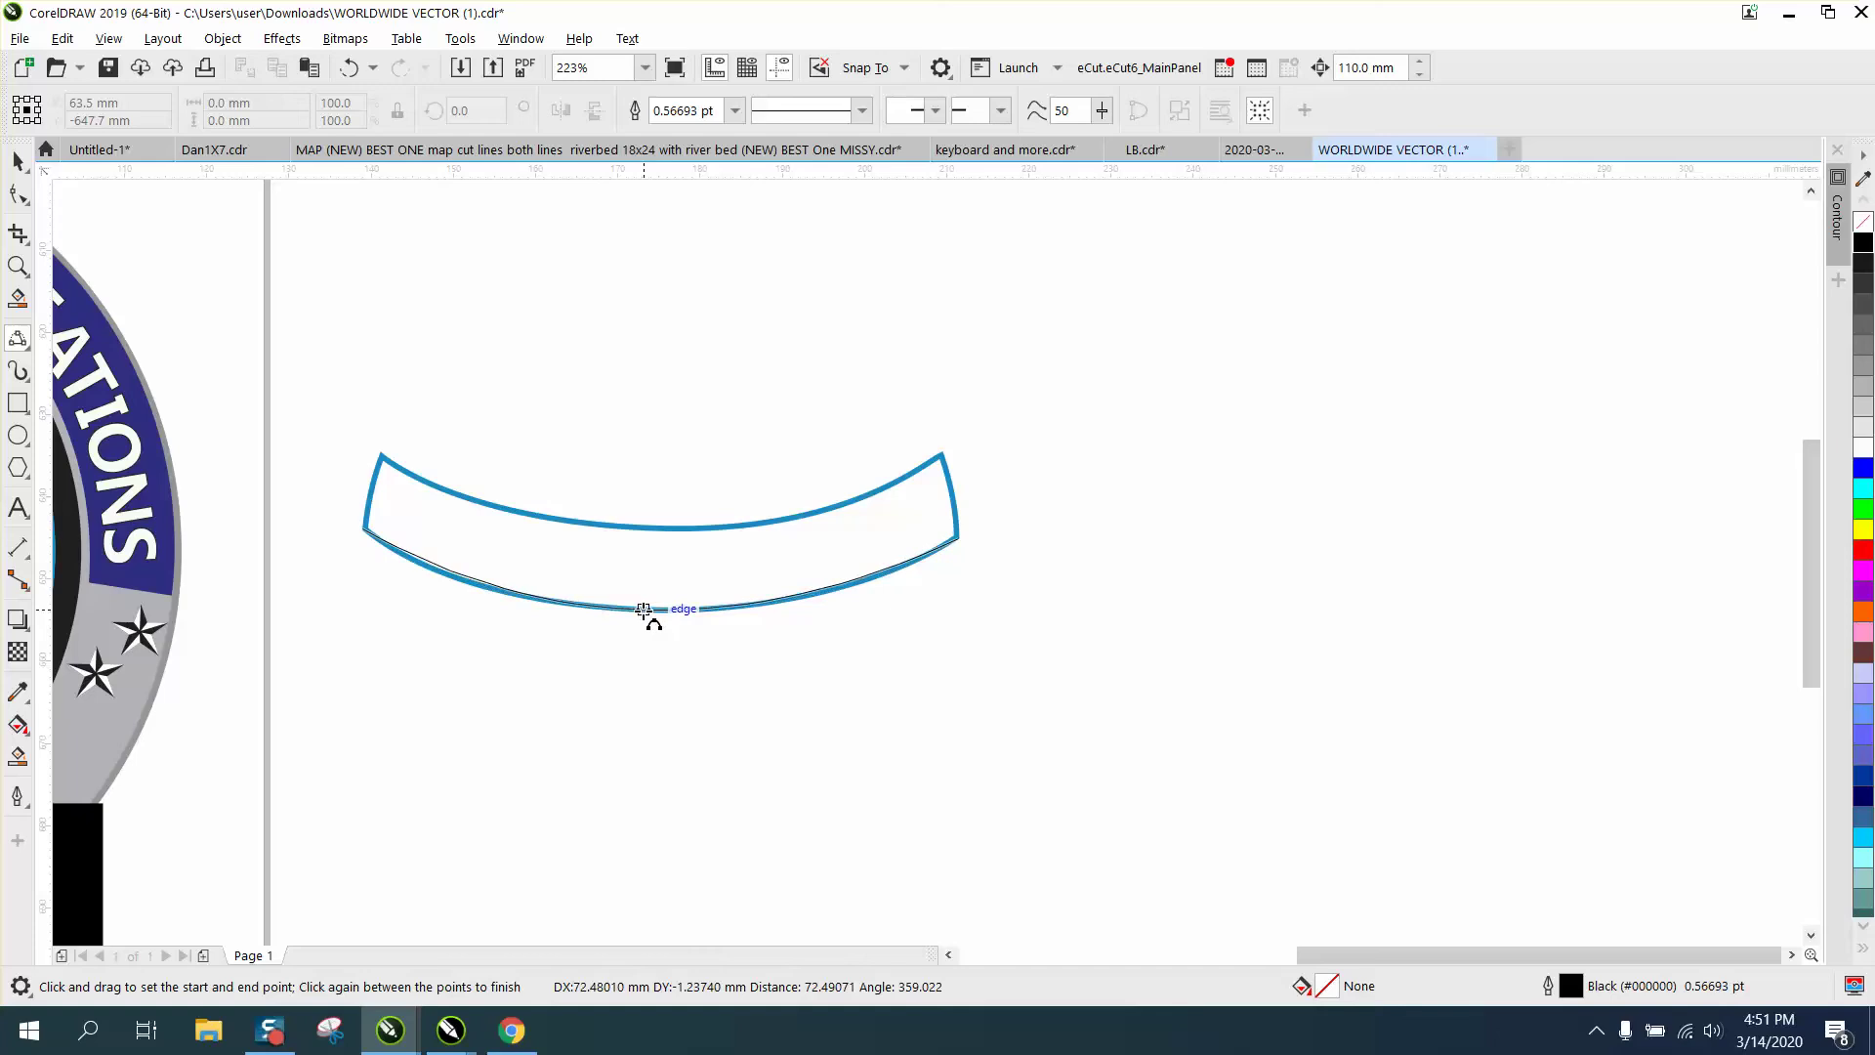
left_click(636, 611)
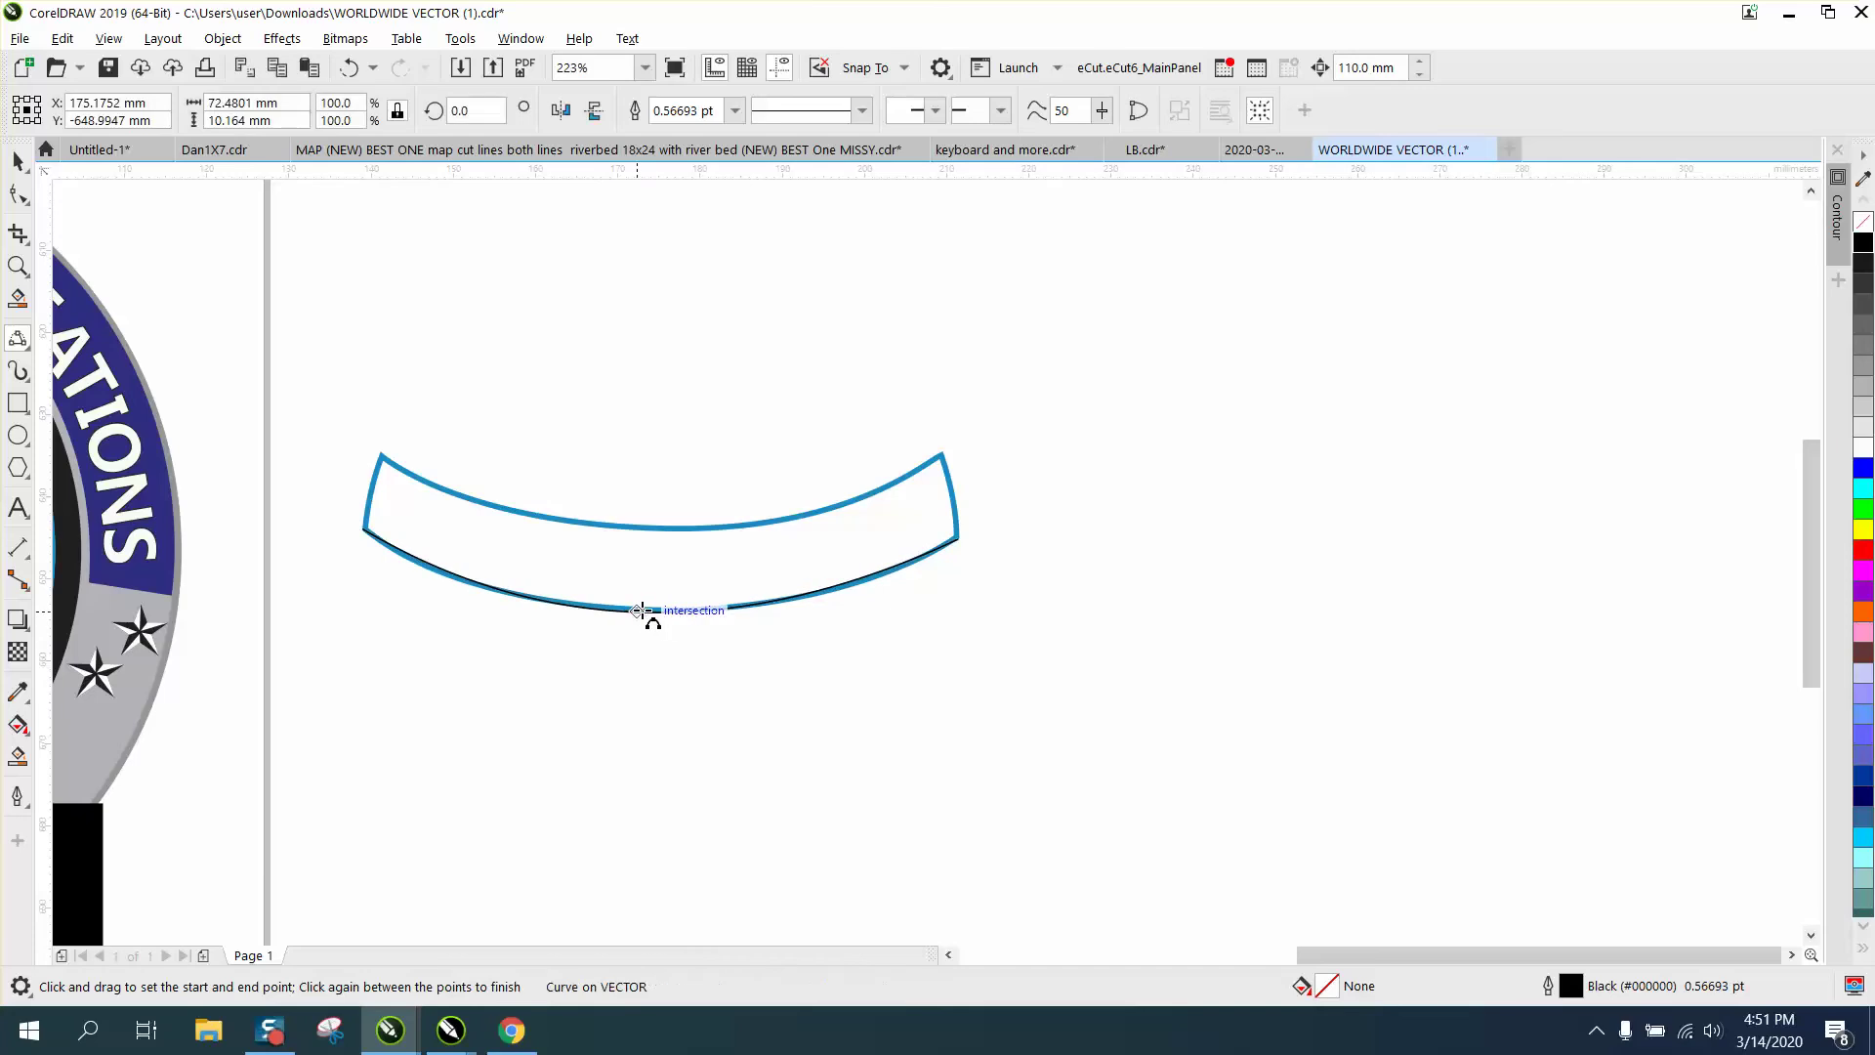
left_click(18, 266)
scroll(1279, 676, "up", 2)
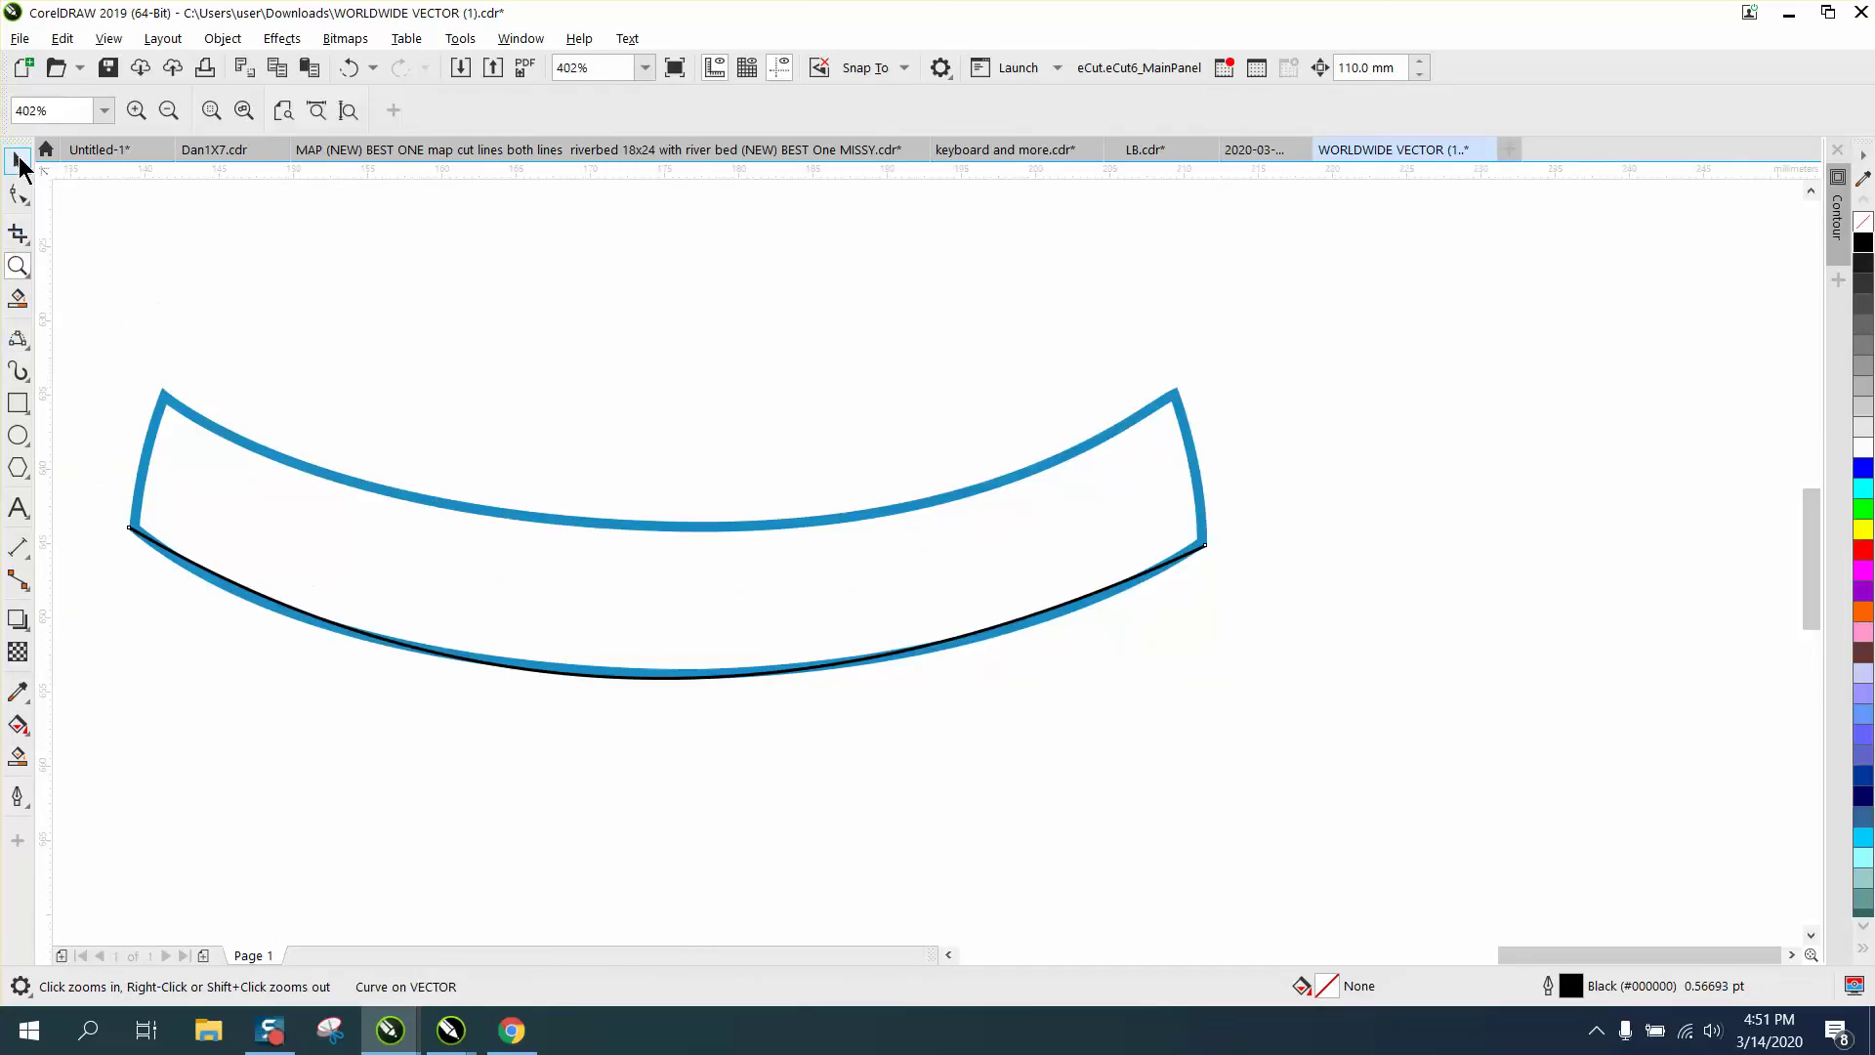
Step: Give the black curve a 1.0 pt outline width
key("space")
double_click(1570, 986)
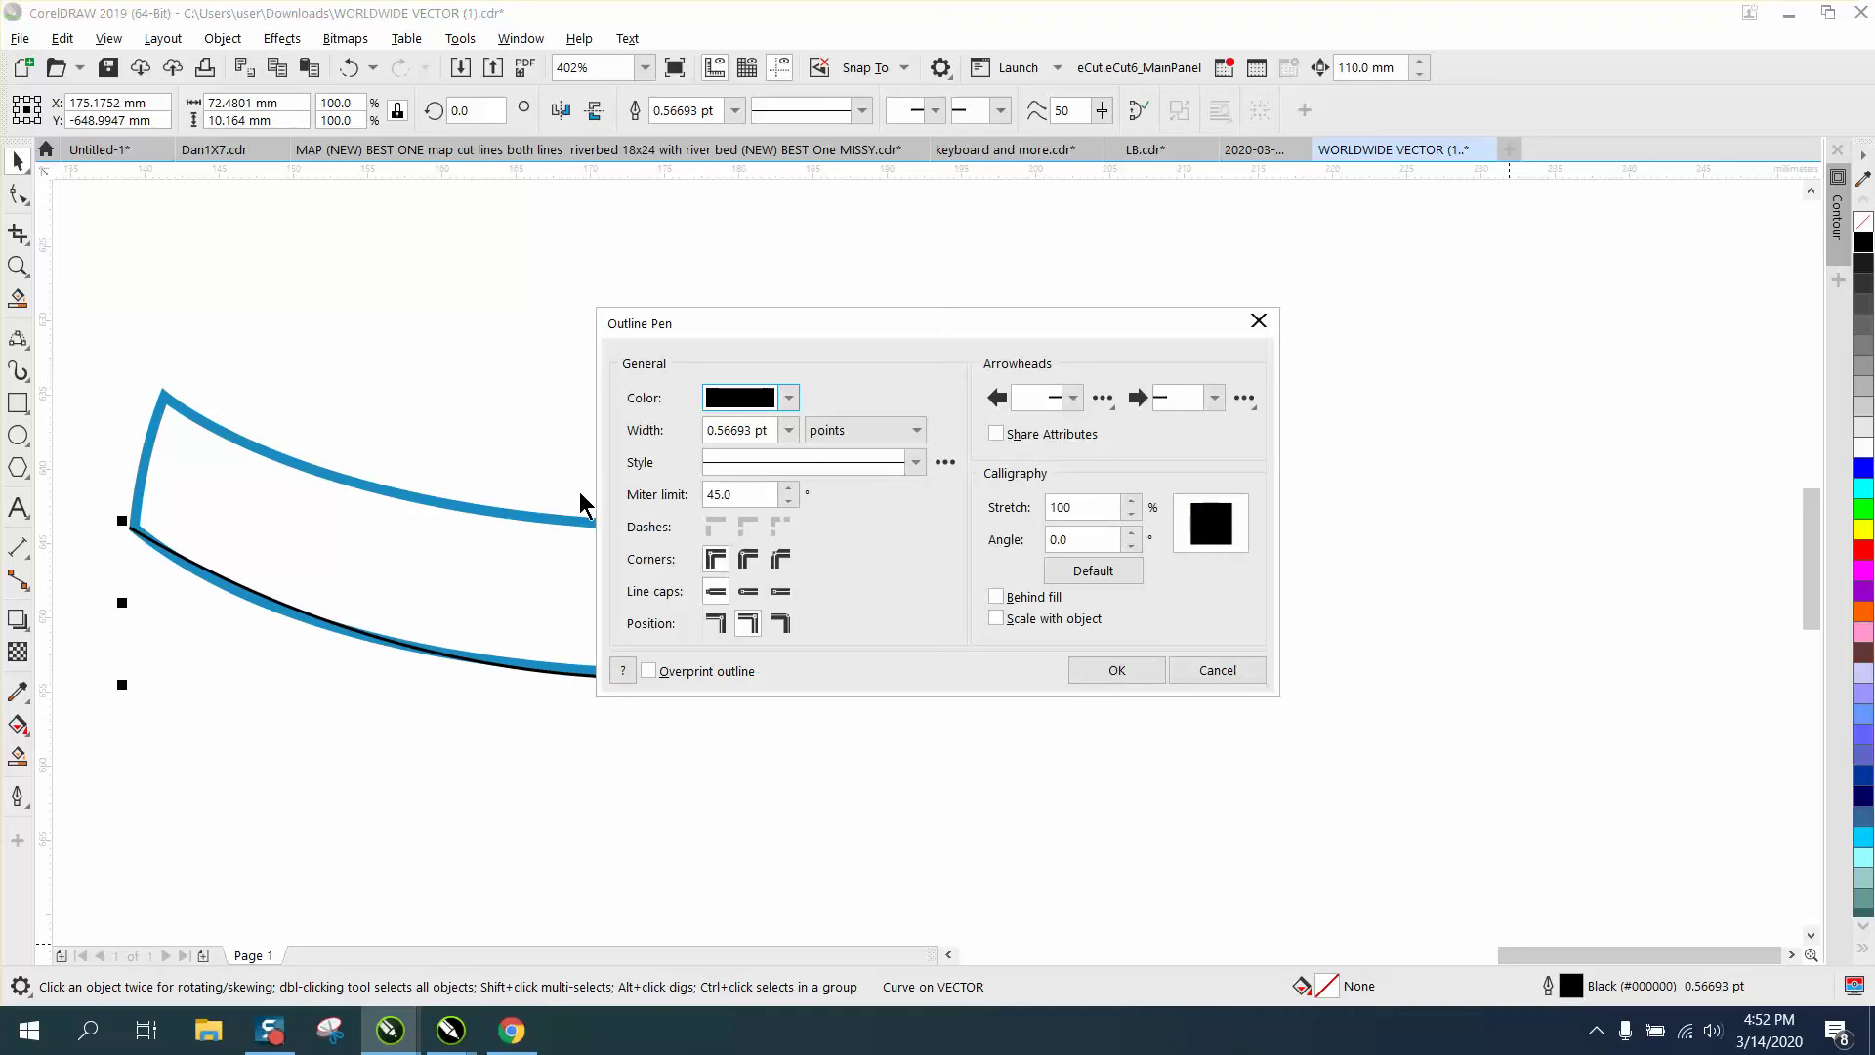
left_click(788, 430)
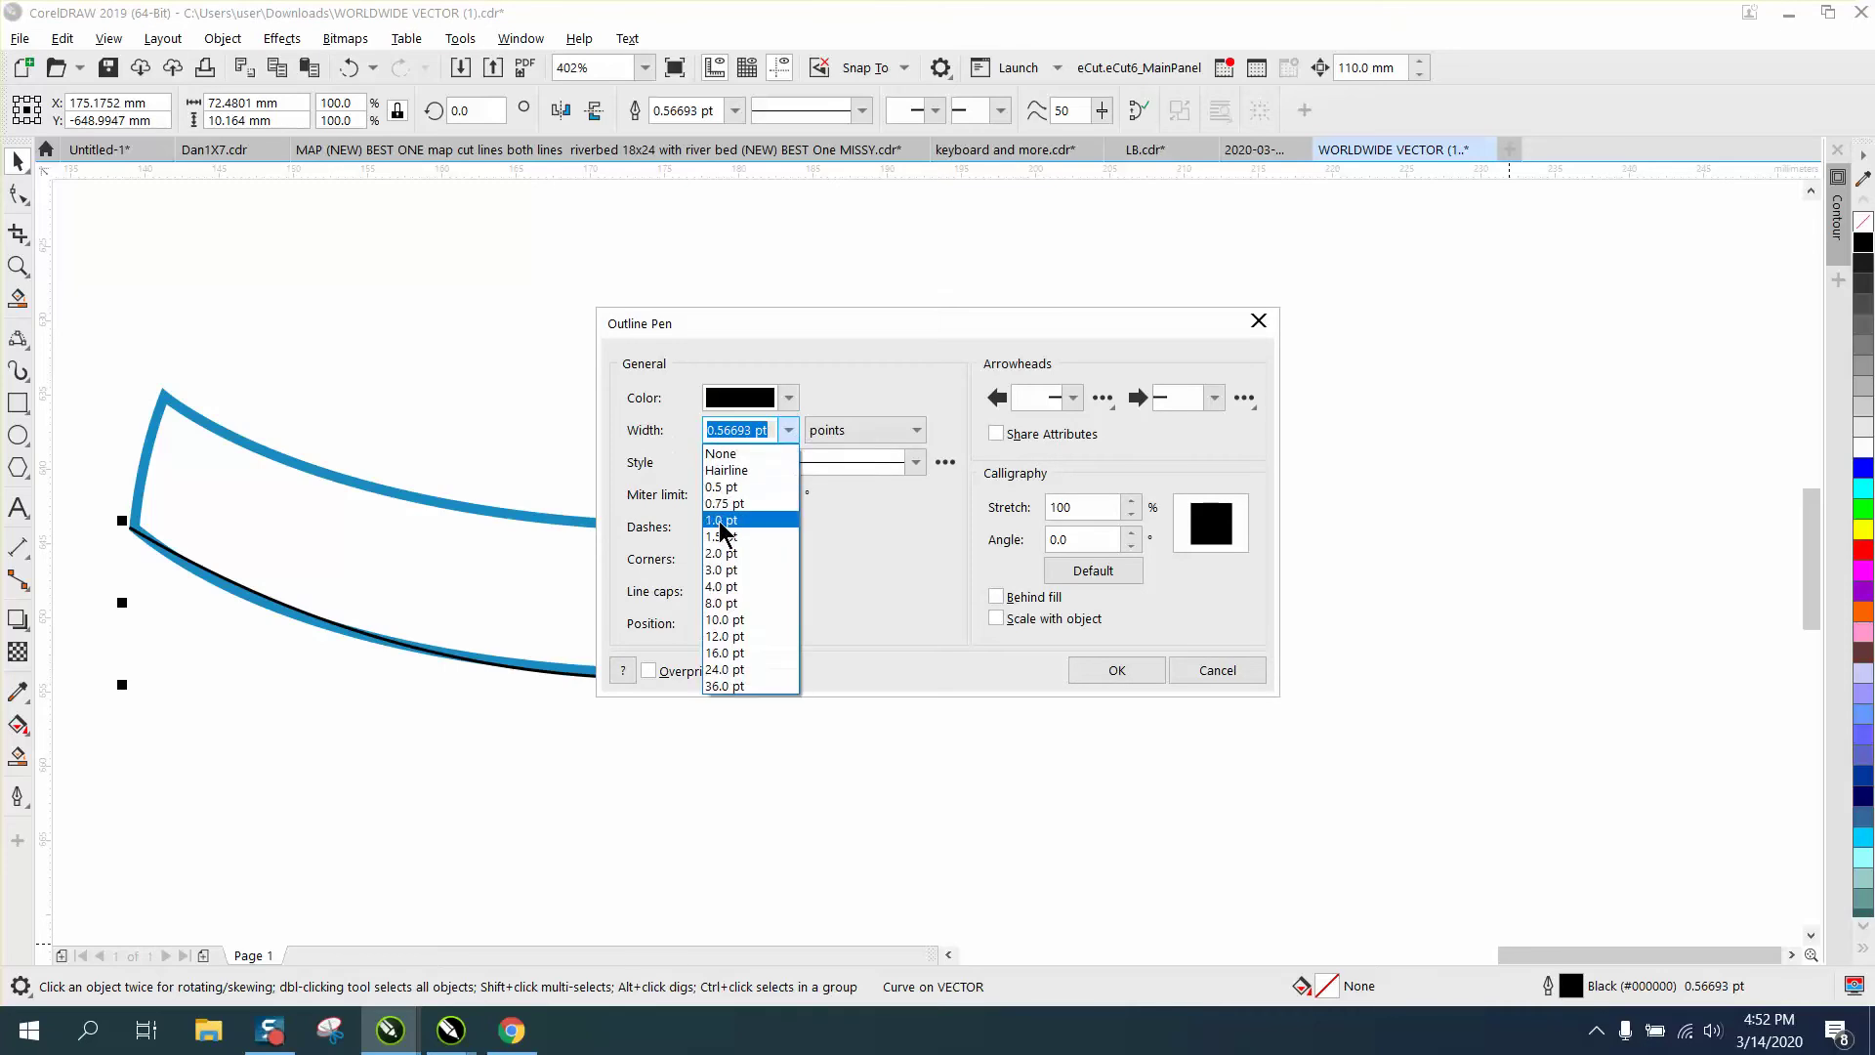
left_click(722, 525)
left_click(1123, 676)
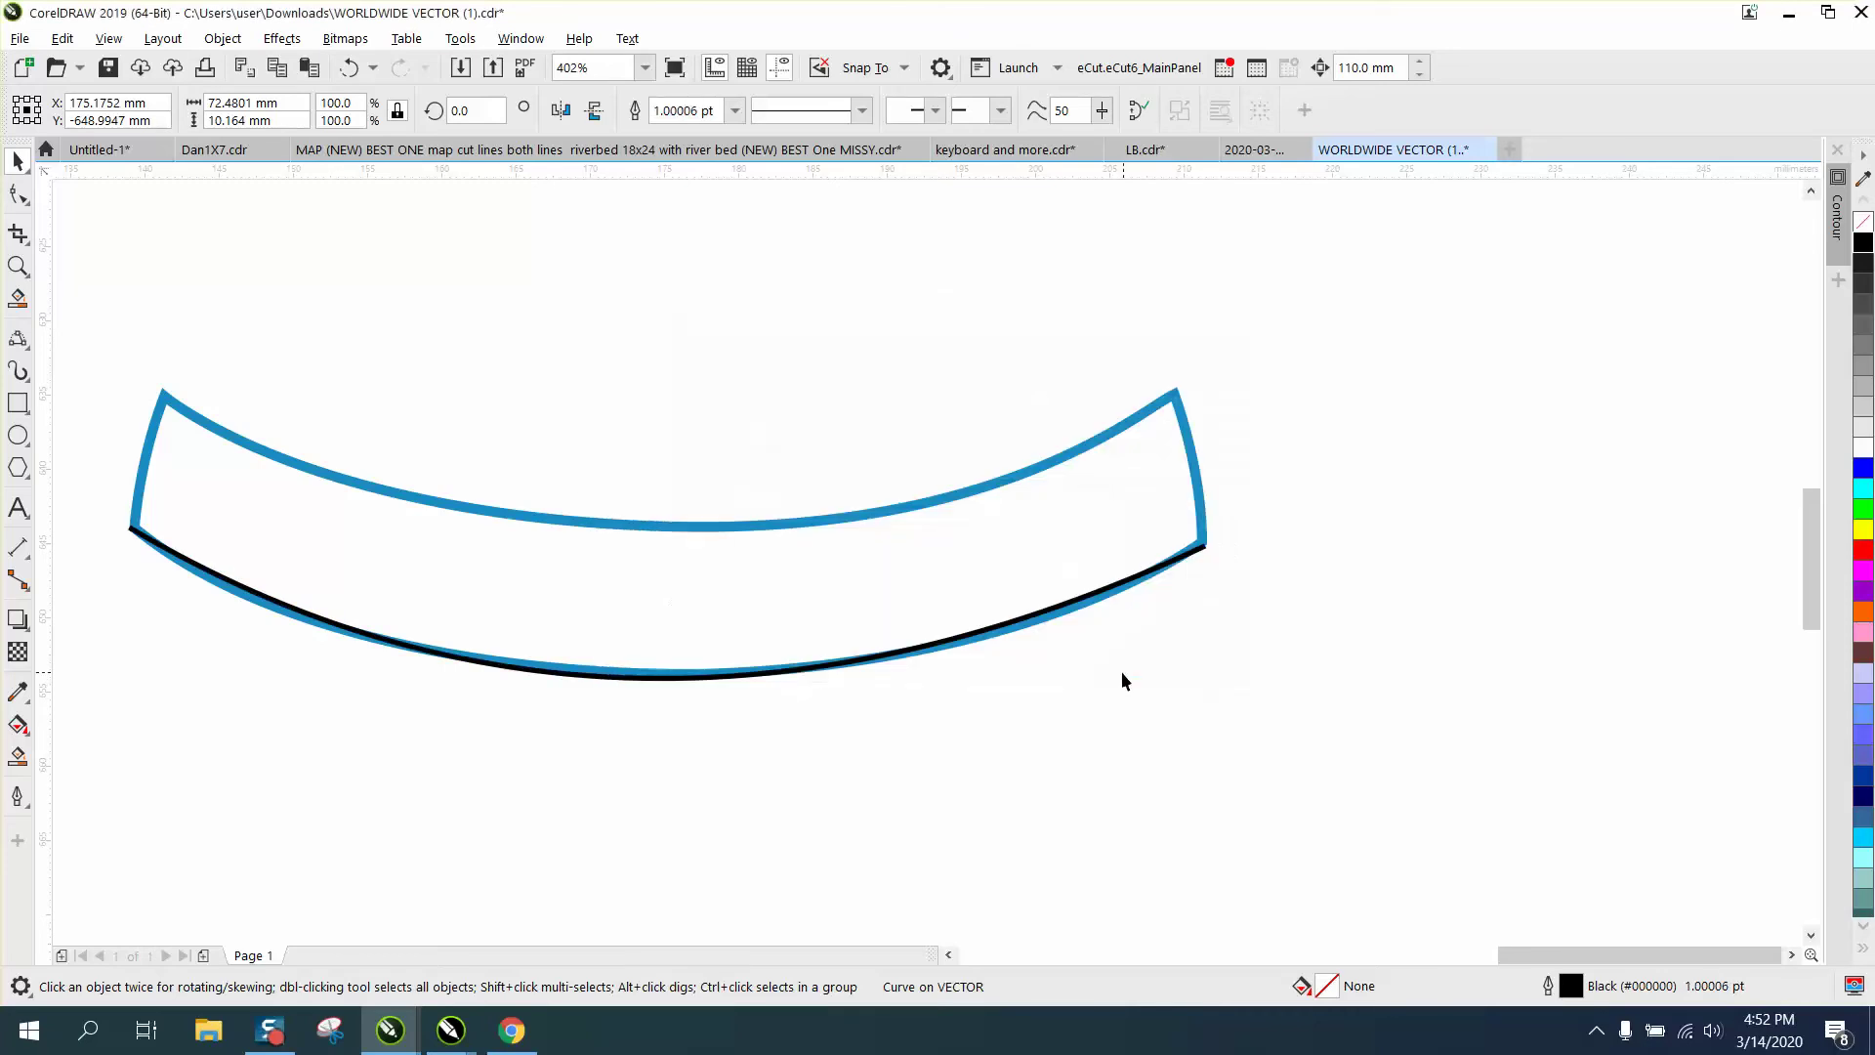
Step: Adjust the curve's end-node handles so it hugs the banner's lower edge
left_click(19, 194)
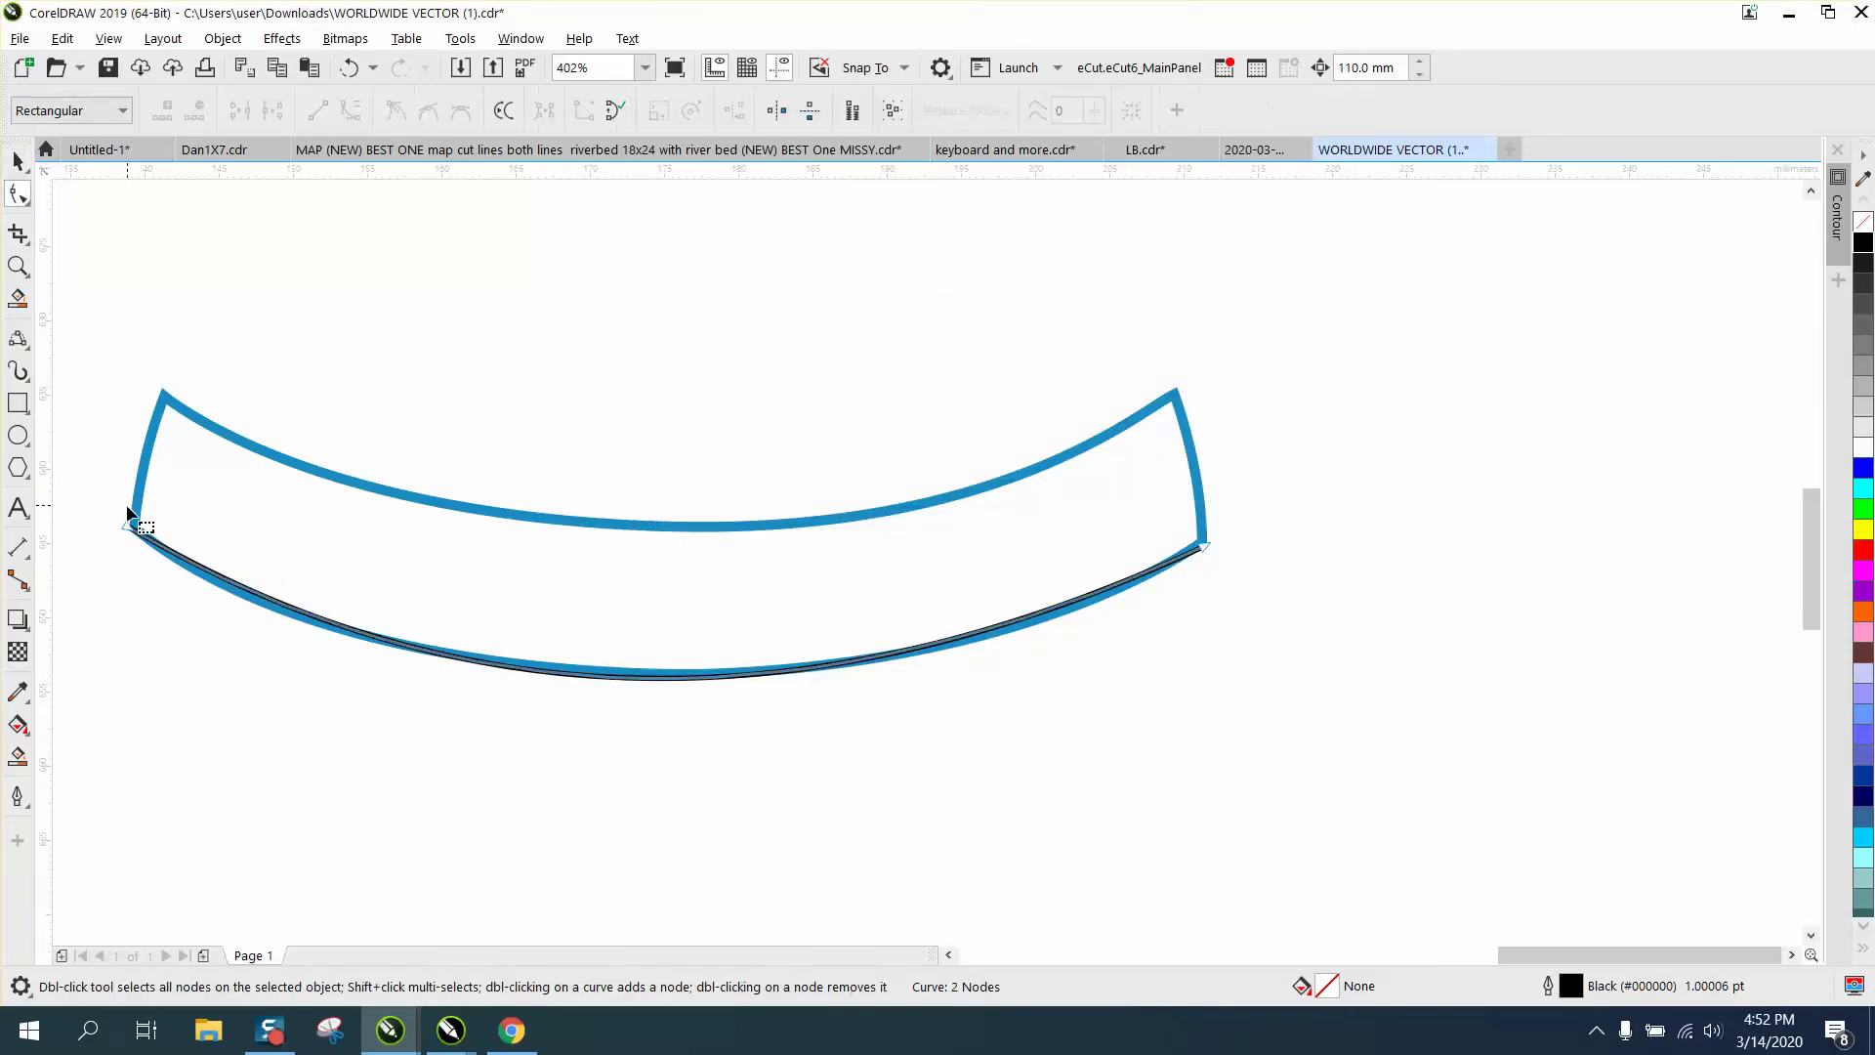
left_click(133, 528)
left_click_drag(448, 717, 406, 720)
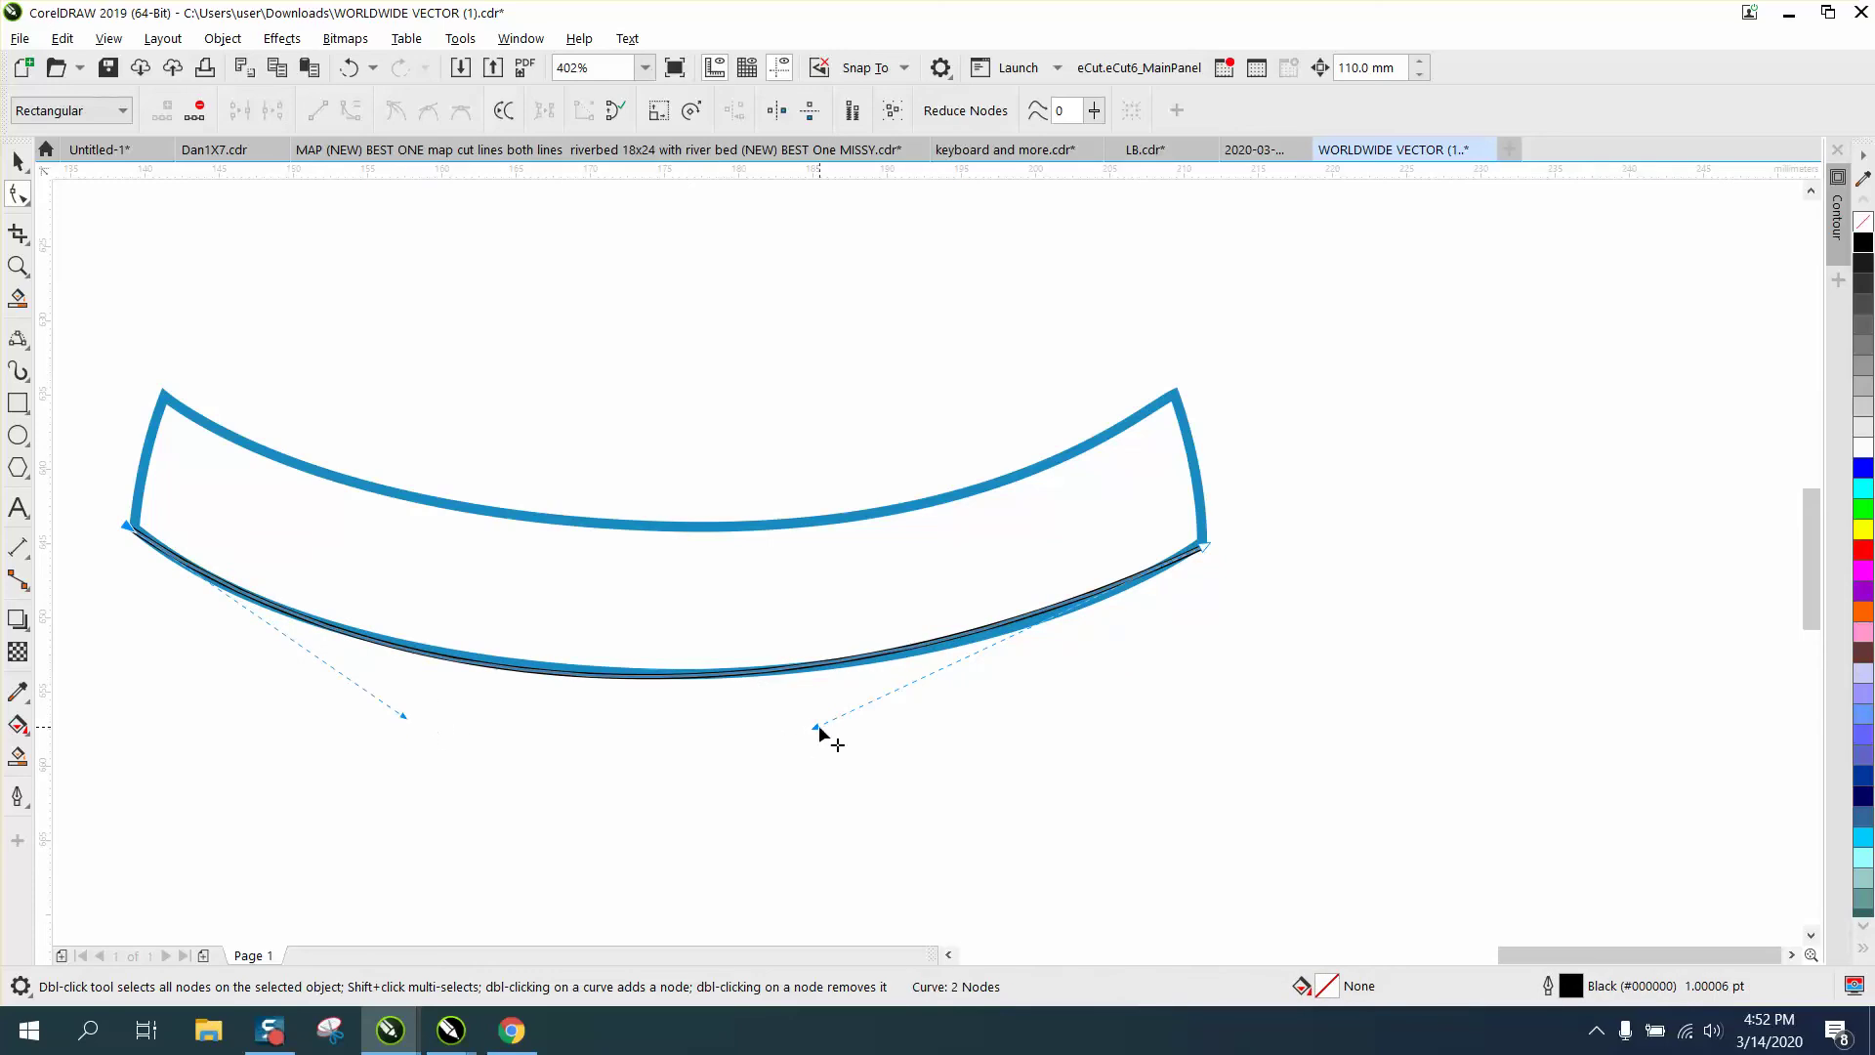
left_click_drag(816, 727, 845, 741)
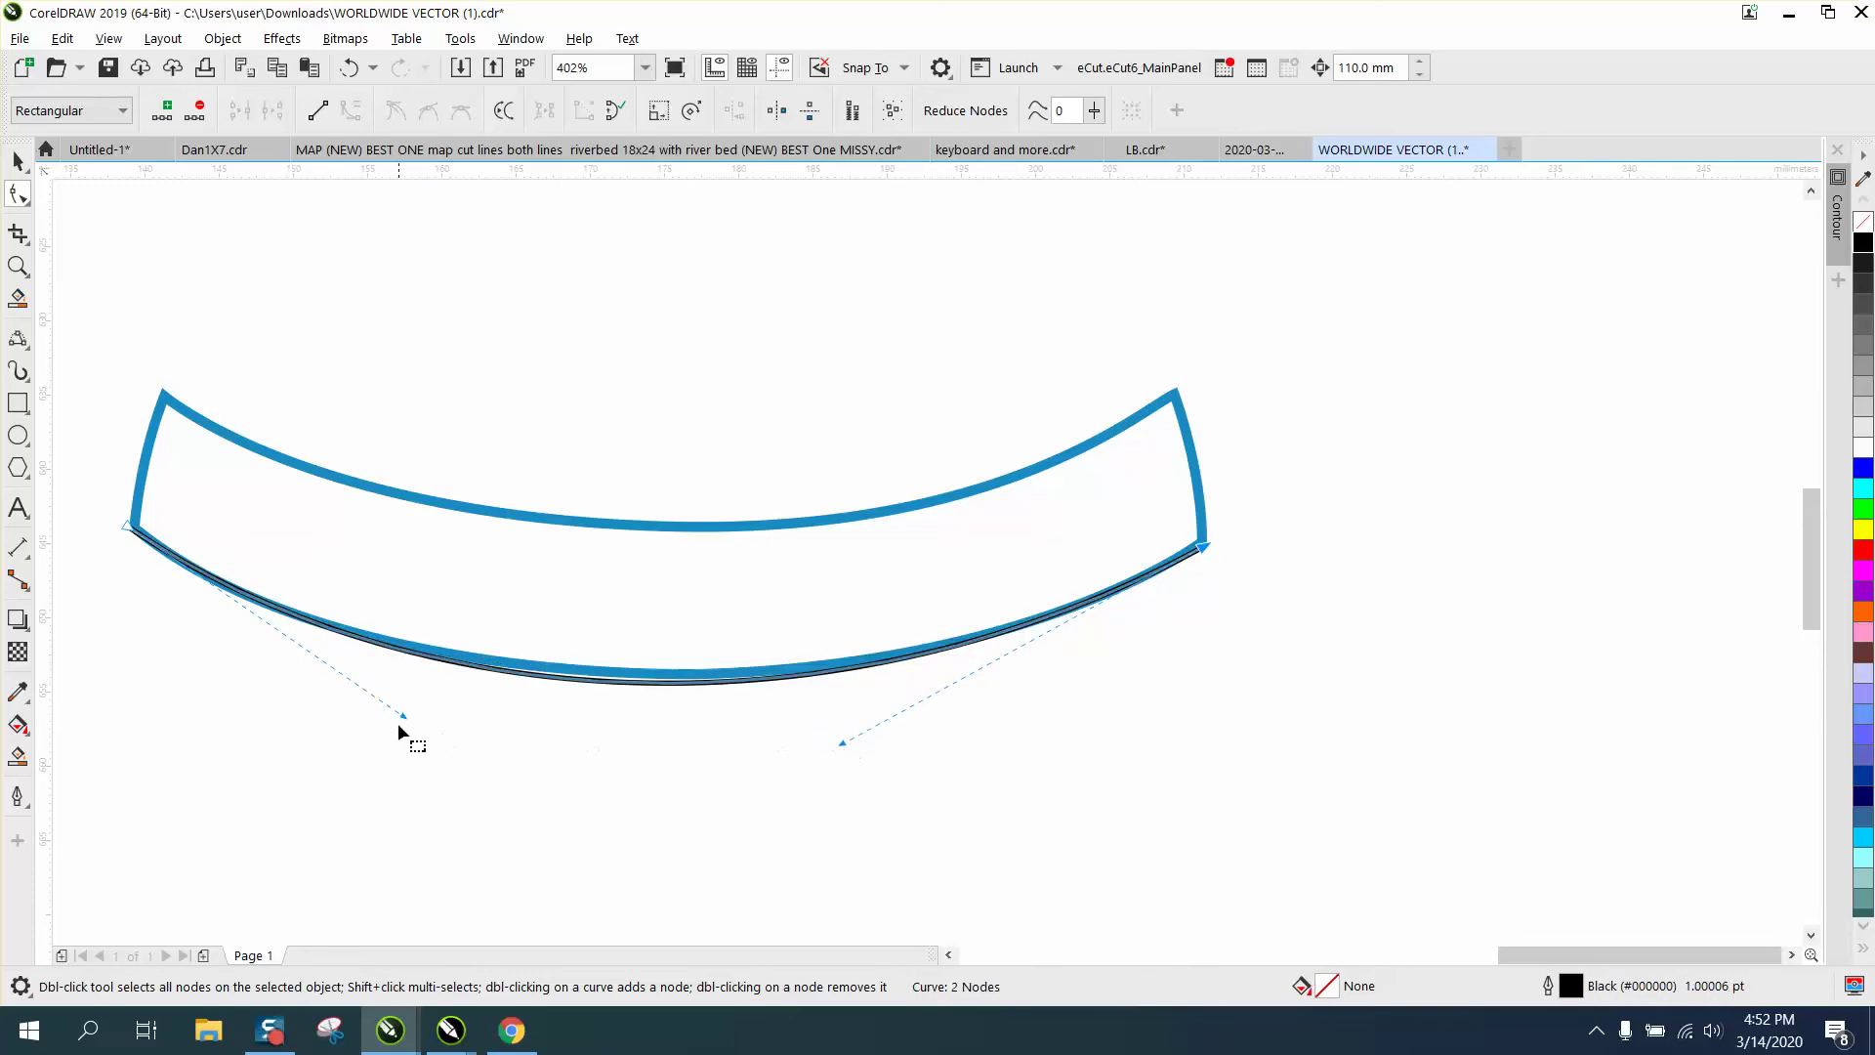
left_click_drag(399, 728, 423, 712)
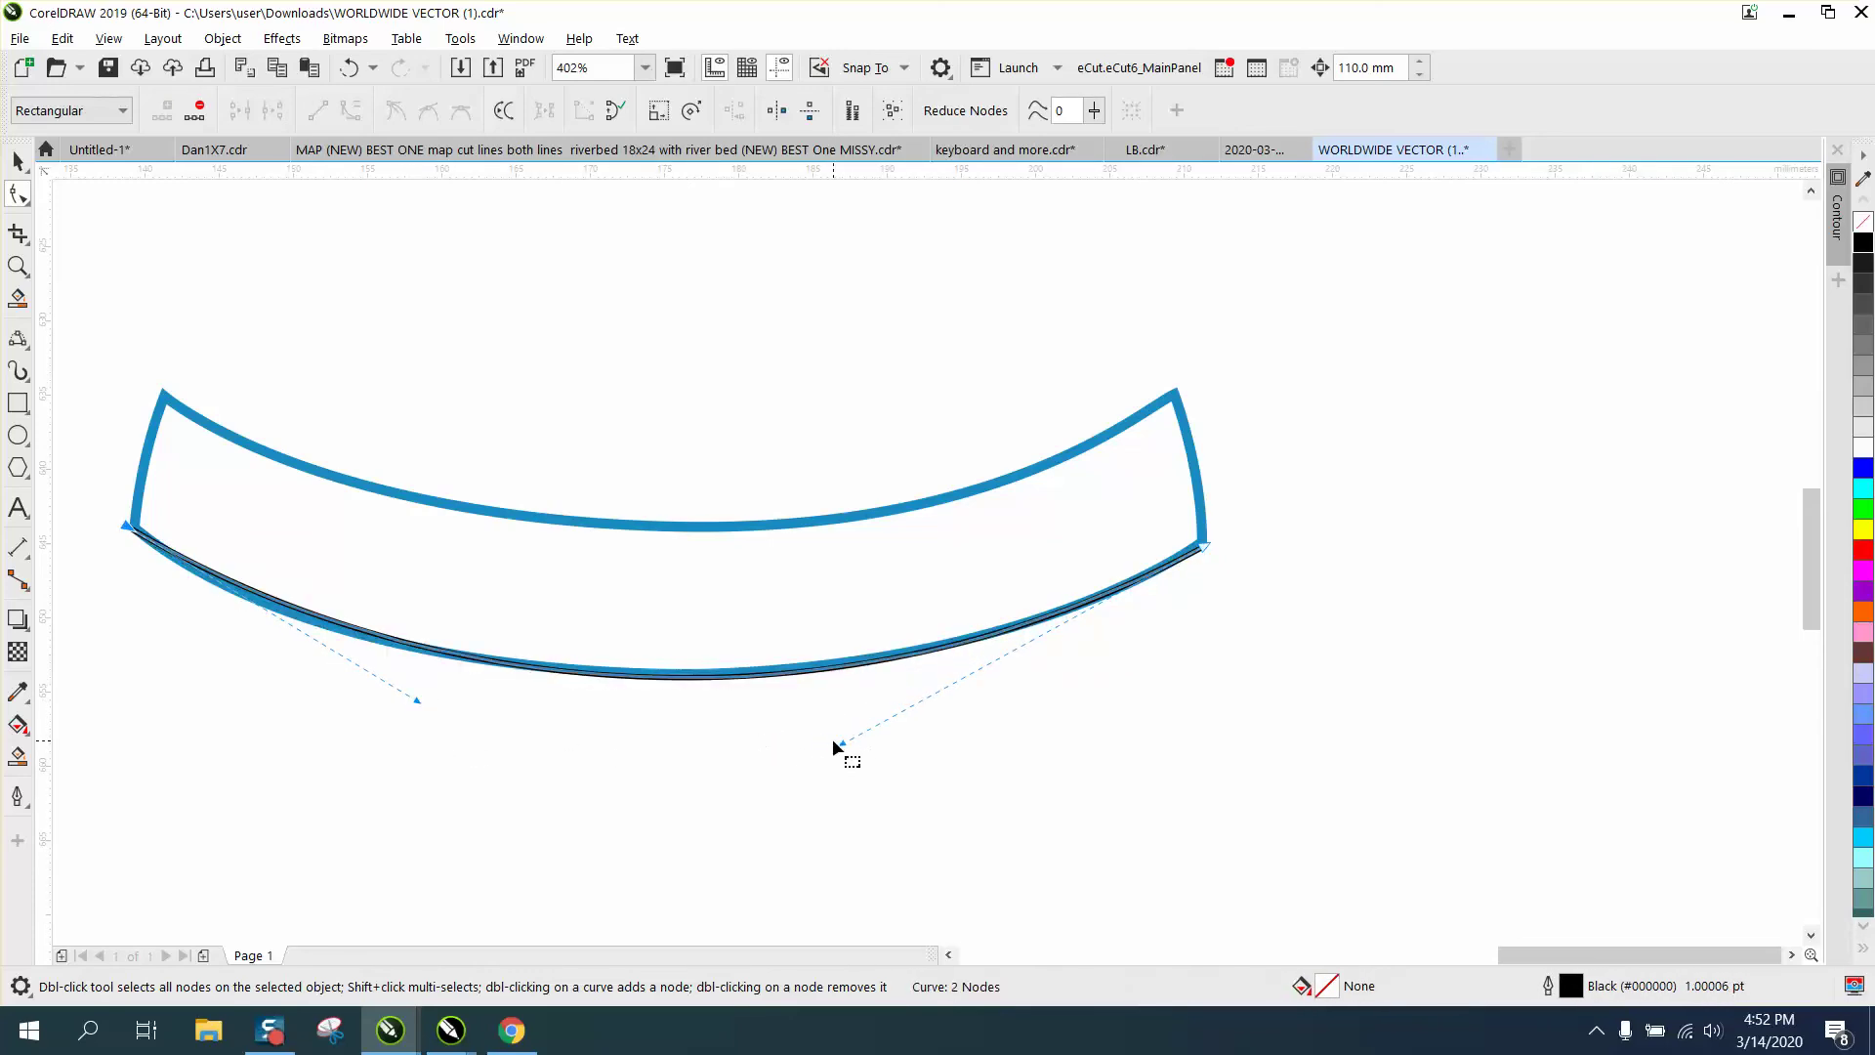
left_click_drag(838, 744, 839, 732)
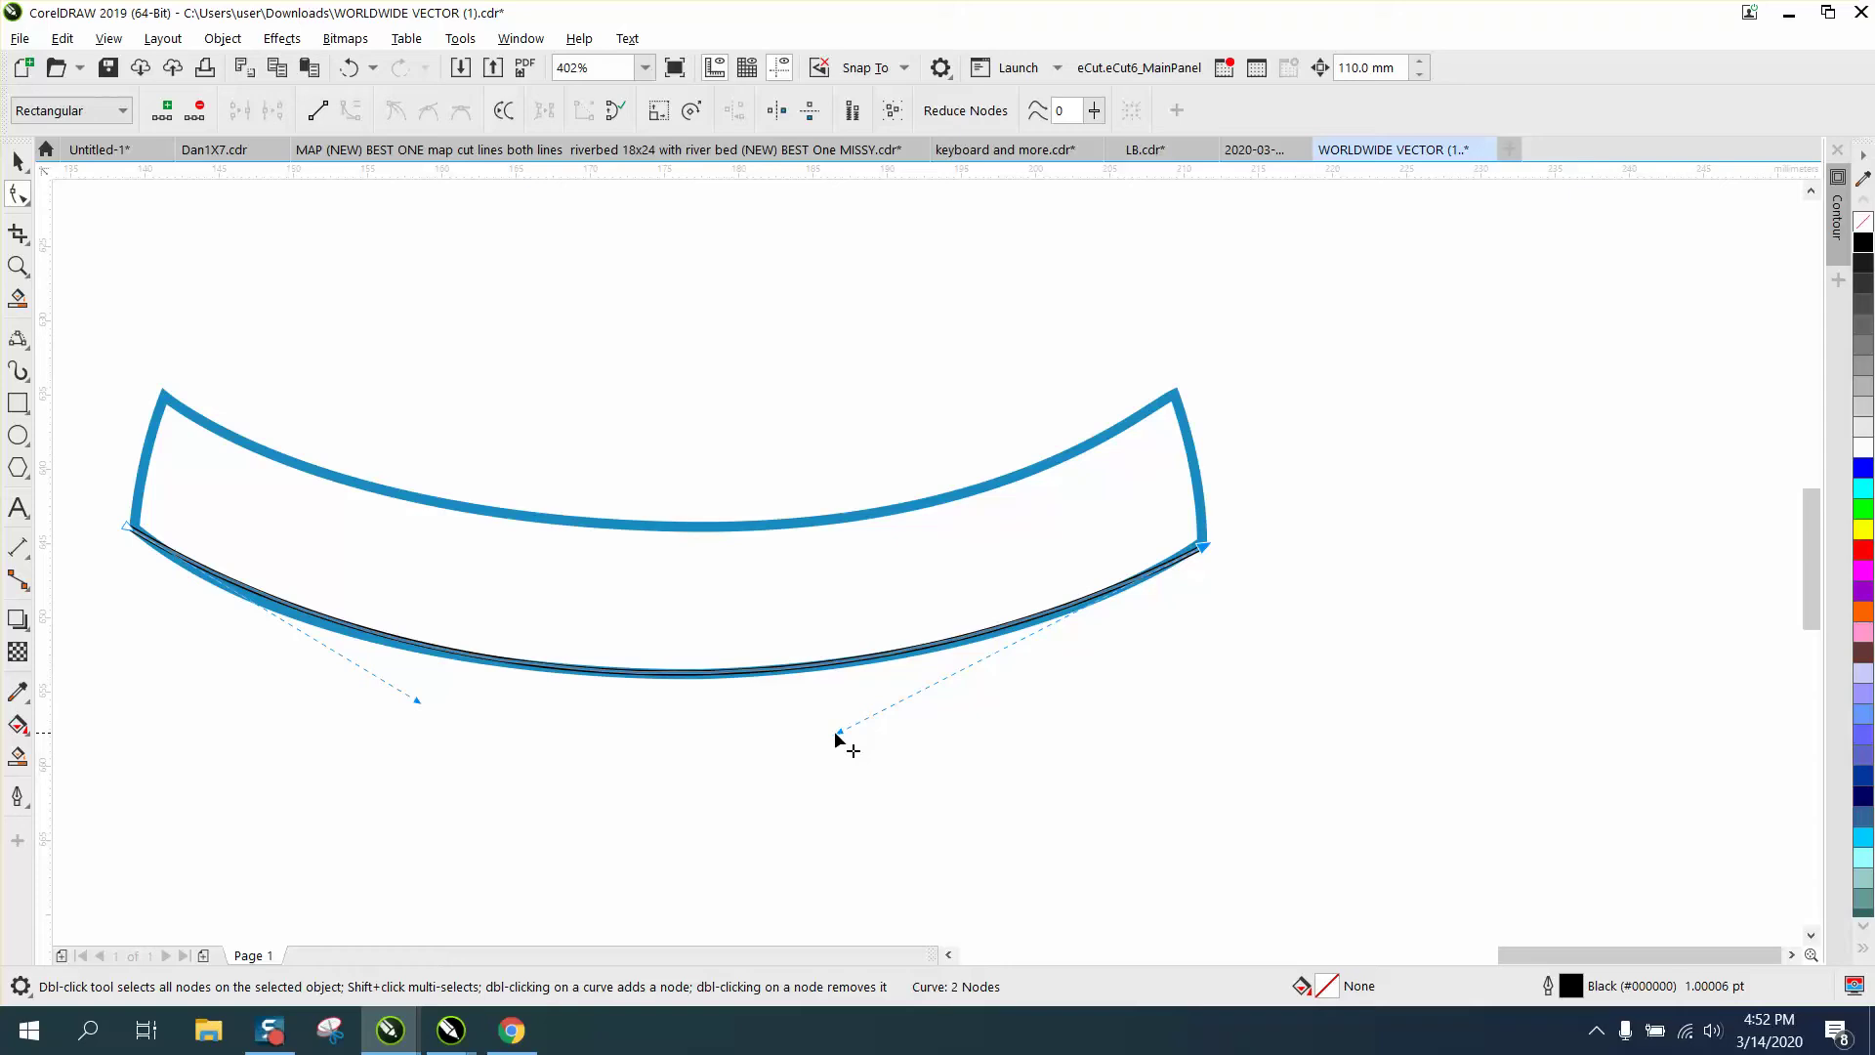
left_click_drag(415, 702, 391, 715)
left_click_drag(840, 733, 838, 725)
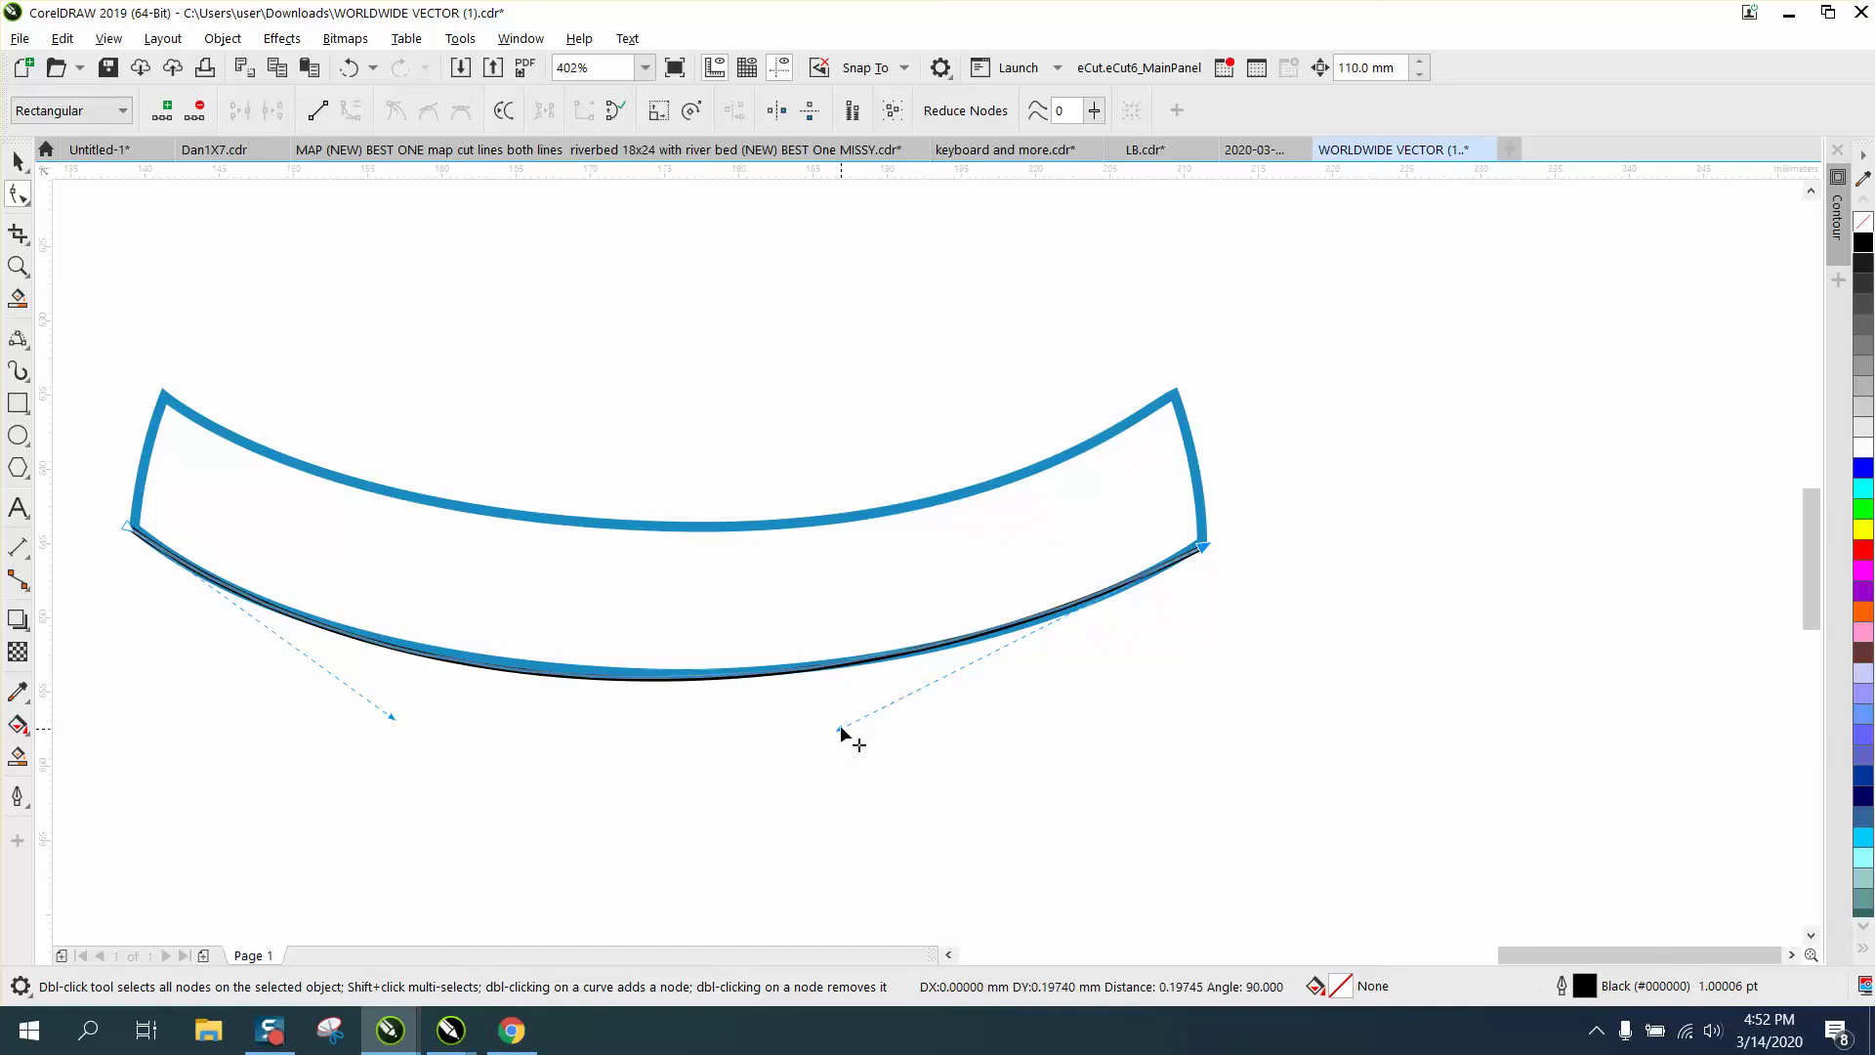
left_click_drag(393, 723, 400, 721)
scroll(447, 683, "down", 2)
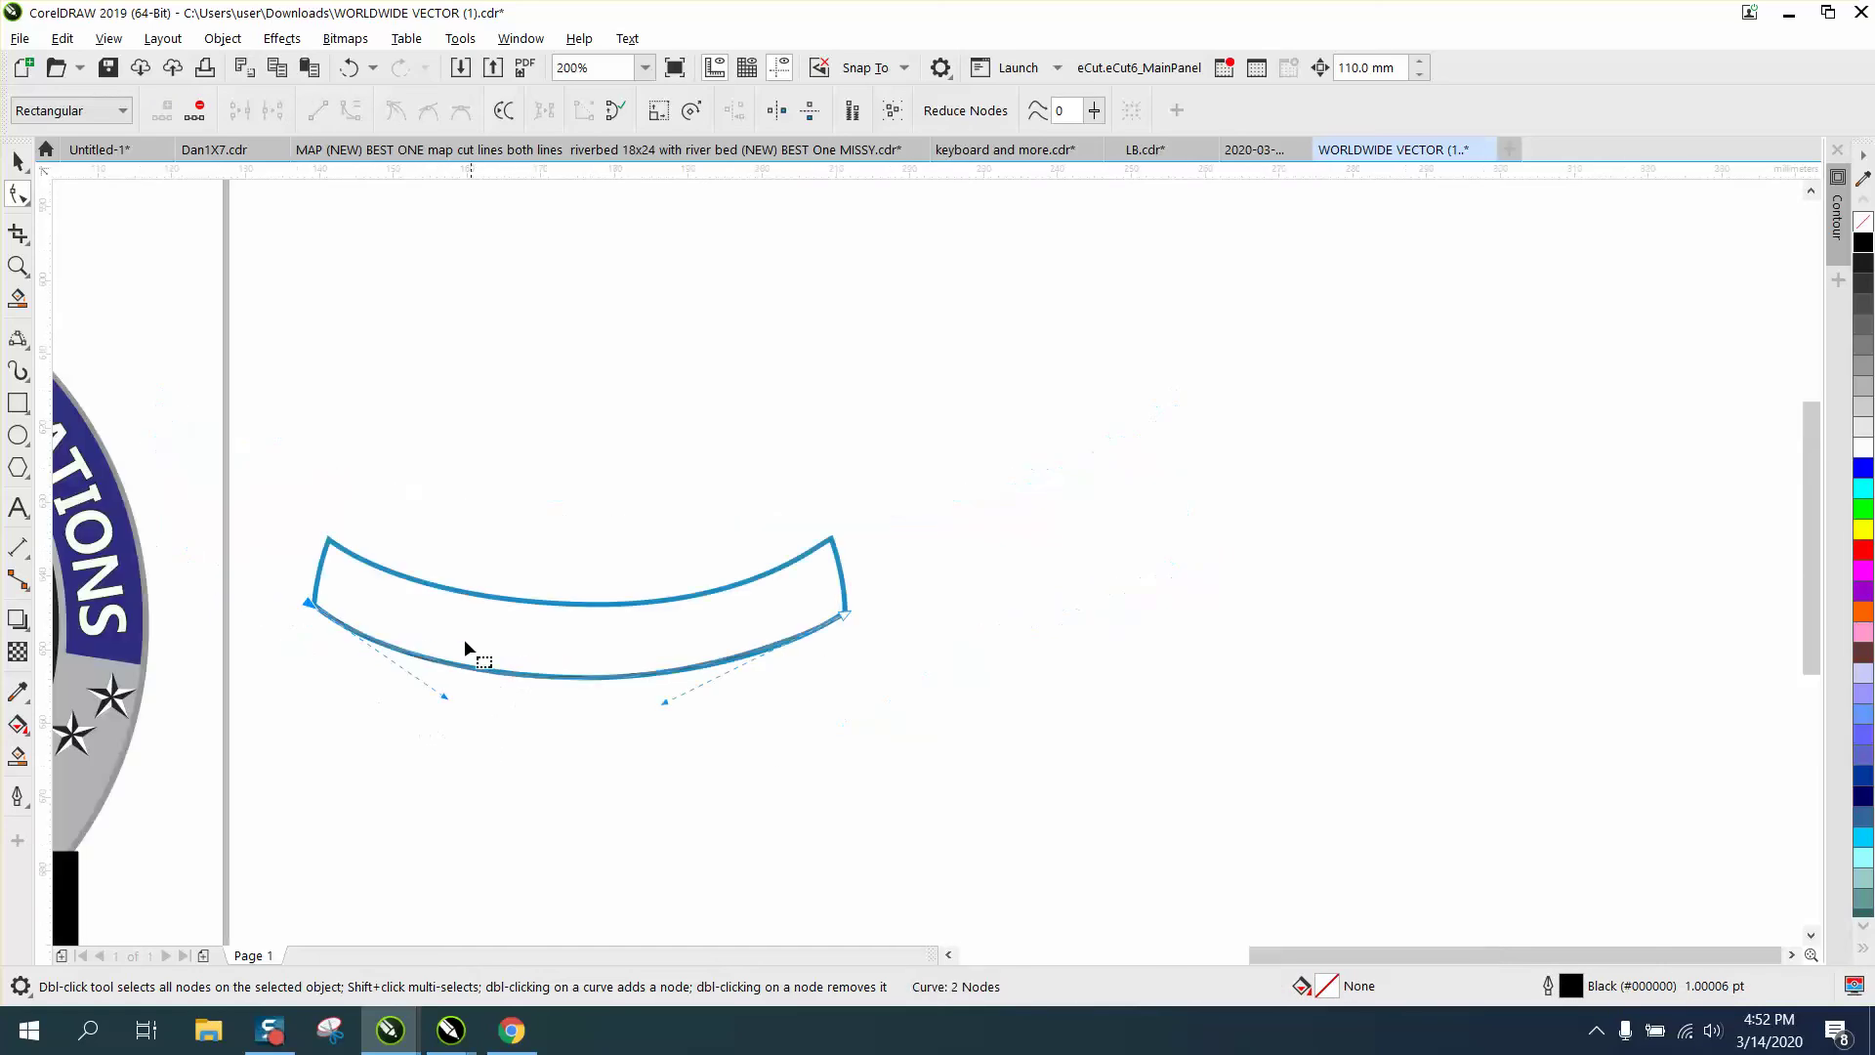
Step: Nudge the curve right, clear of the banner, and place the tagline text just above it
key("space")
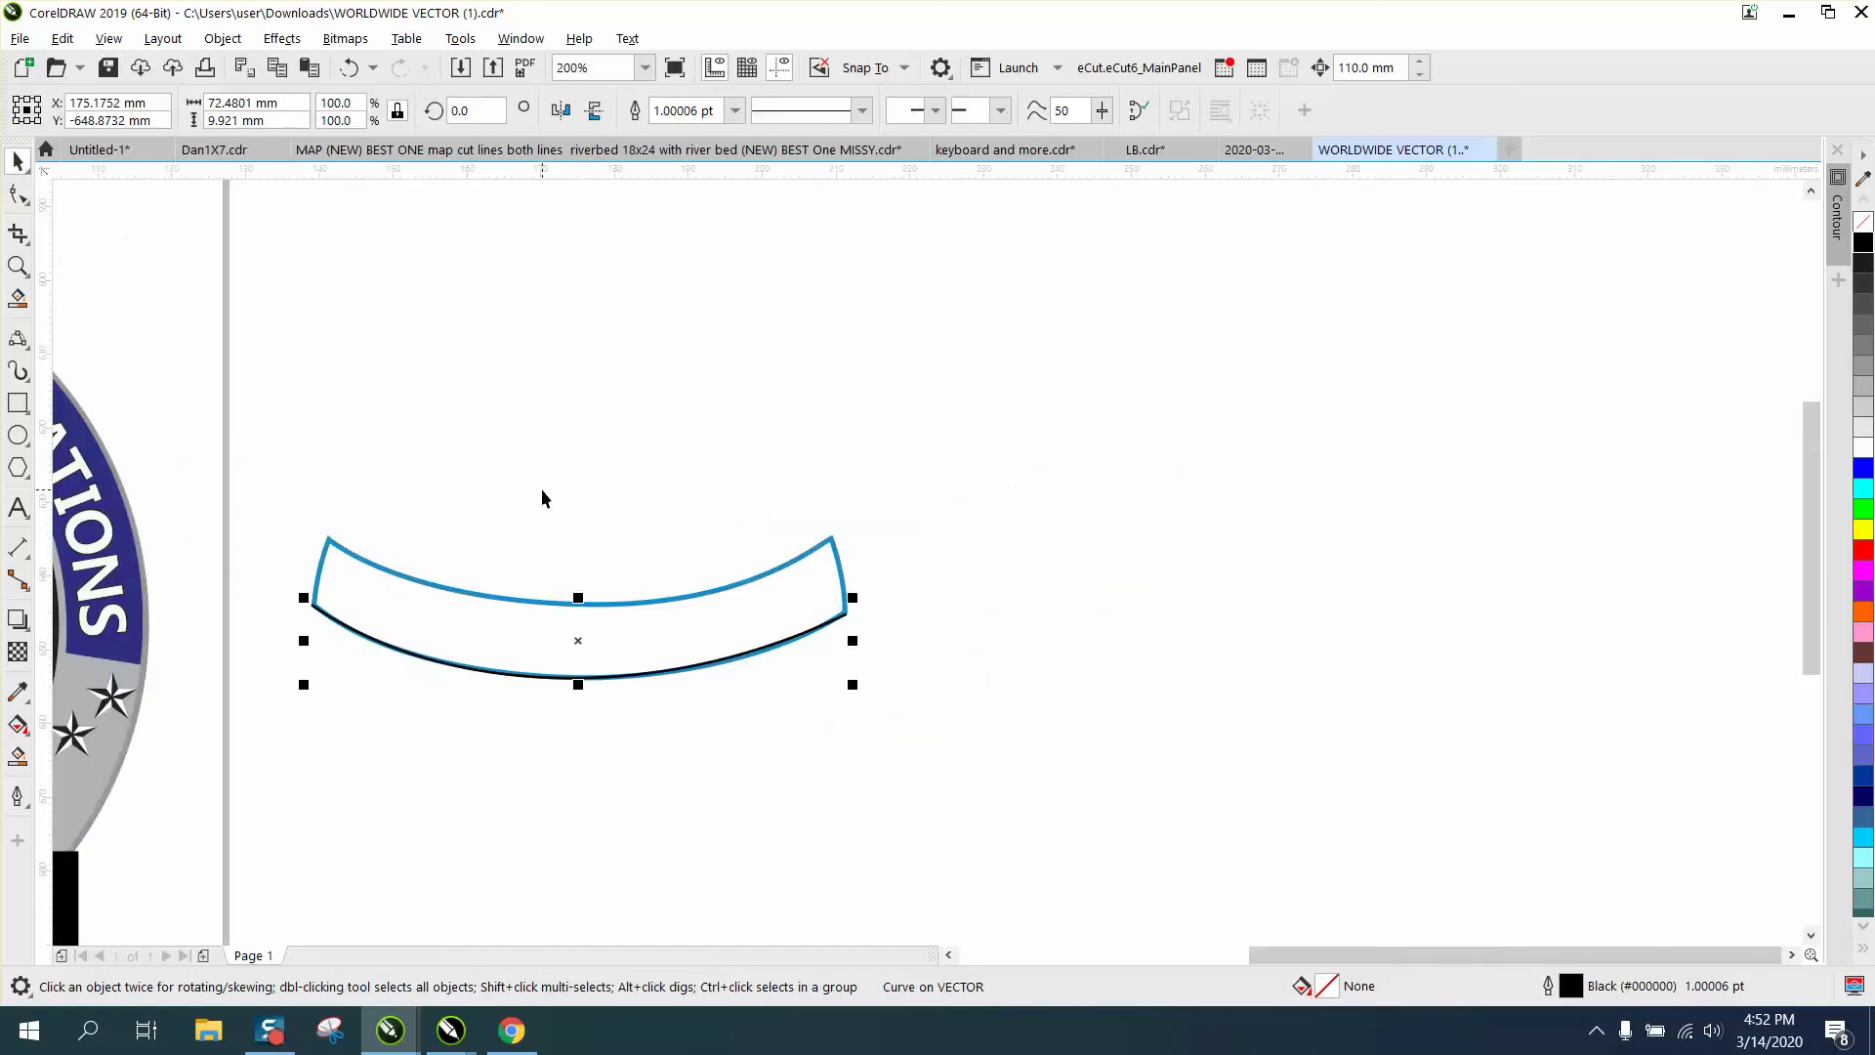
key("Right")
scroll(769, 666, "down", 3)
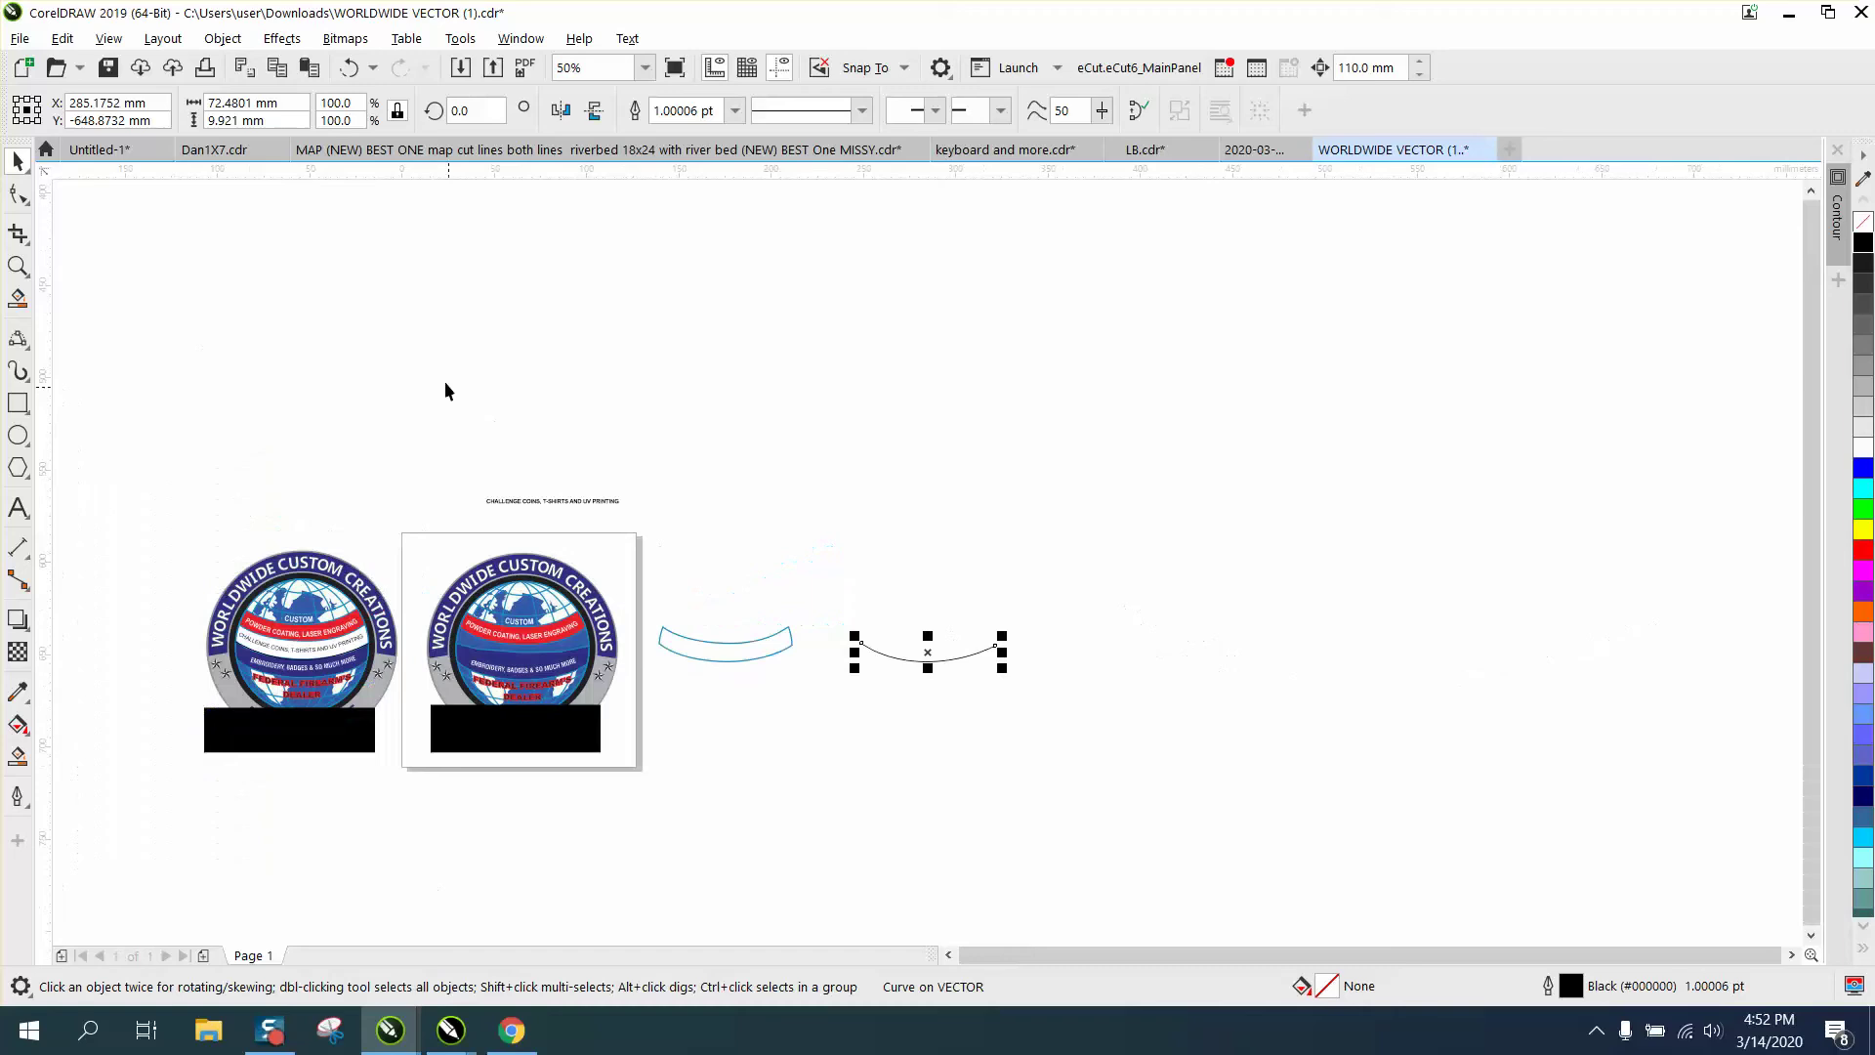
left_click_drag(573, 506, 938, 619)
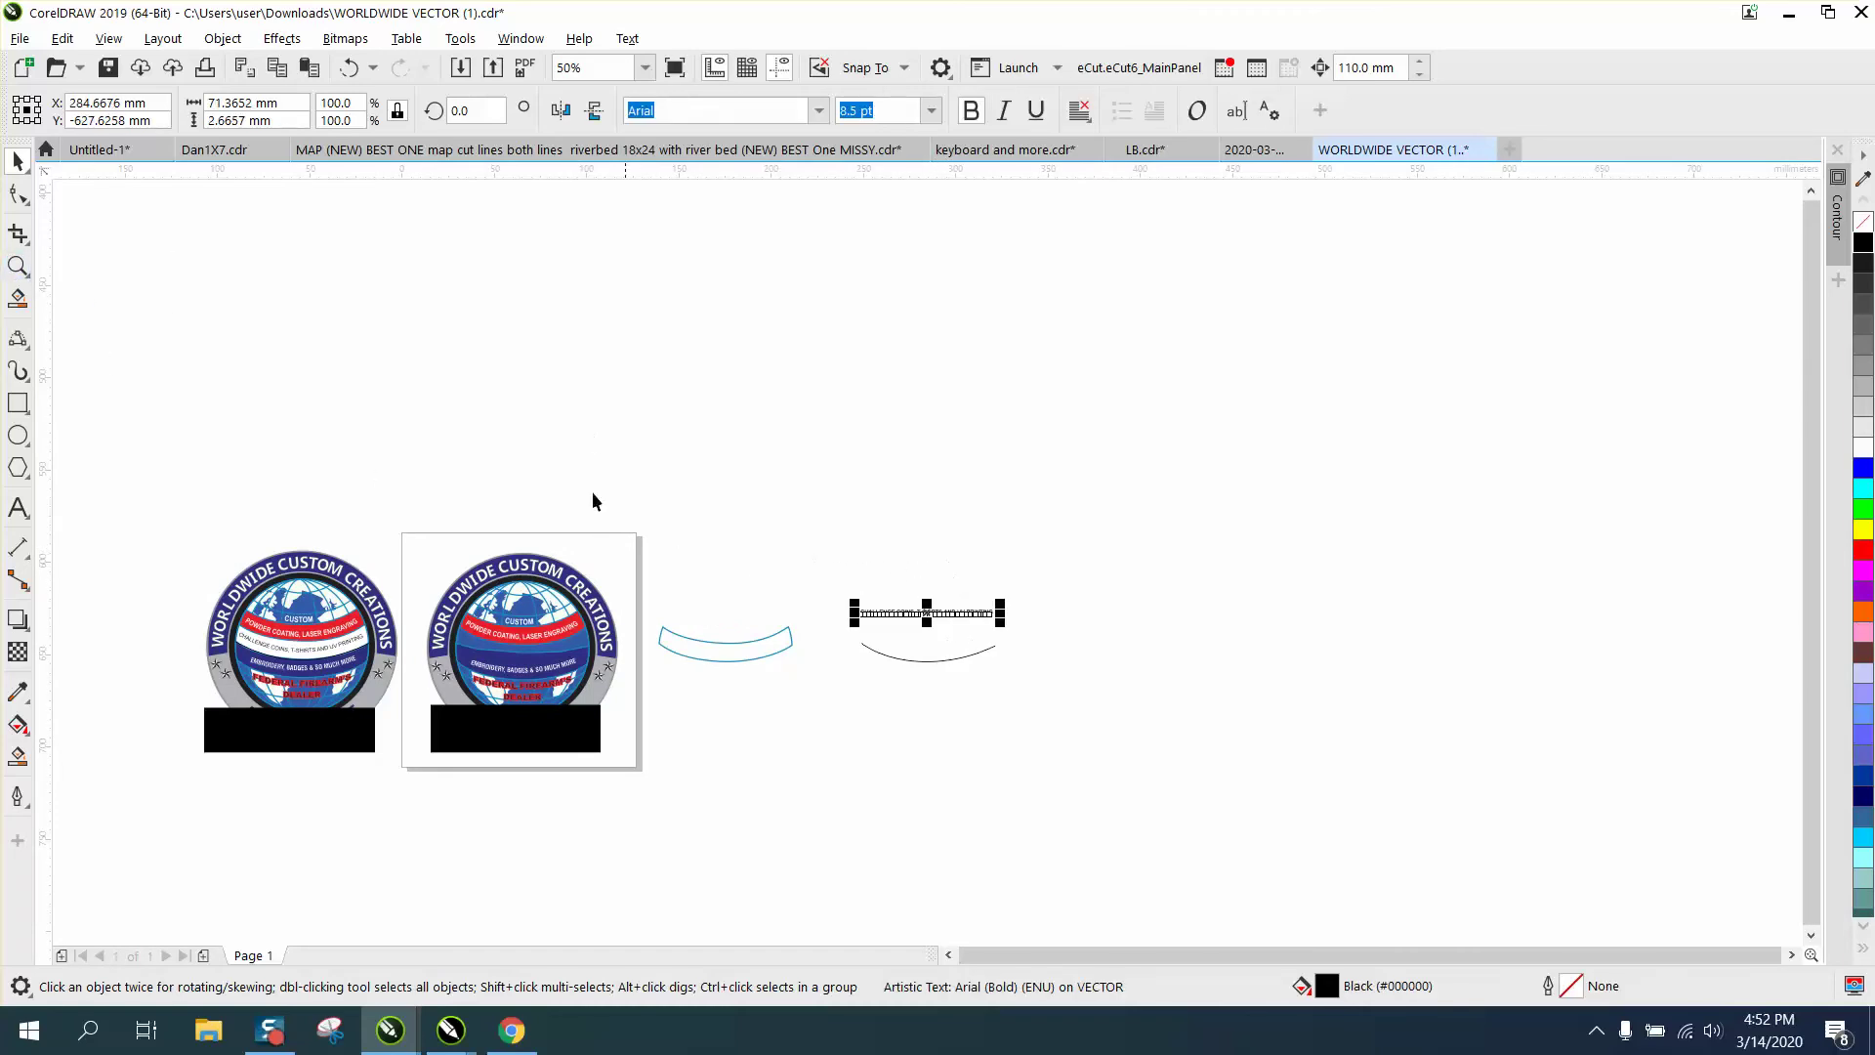
left_click(19, 267)
left_click_drag(795, 569, 1142, 747)
left_click(21, 164)
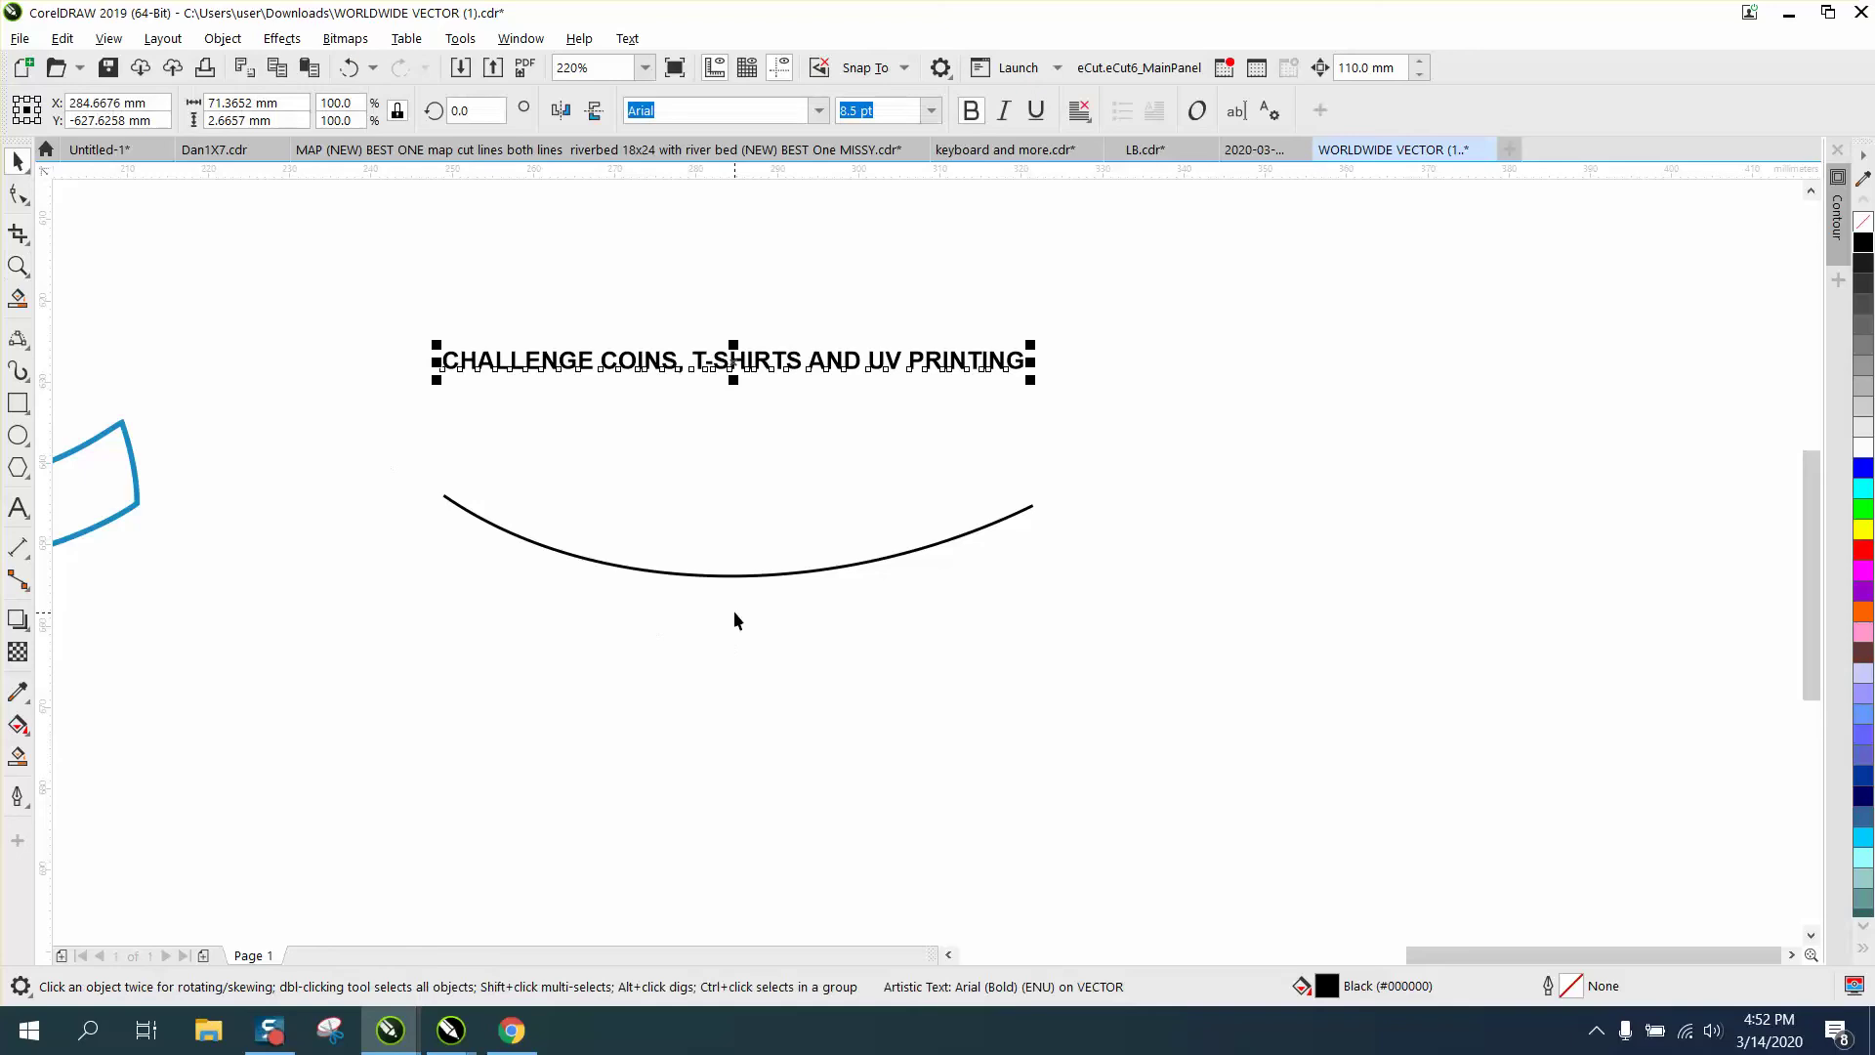
Step: Change the curve's outline from 1 pt black to a red Hairline
left_click(743, 577)
double_click(1572, 985)
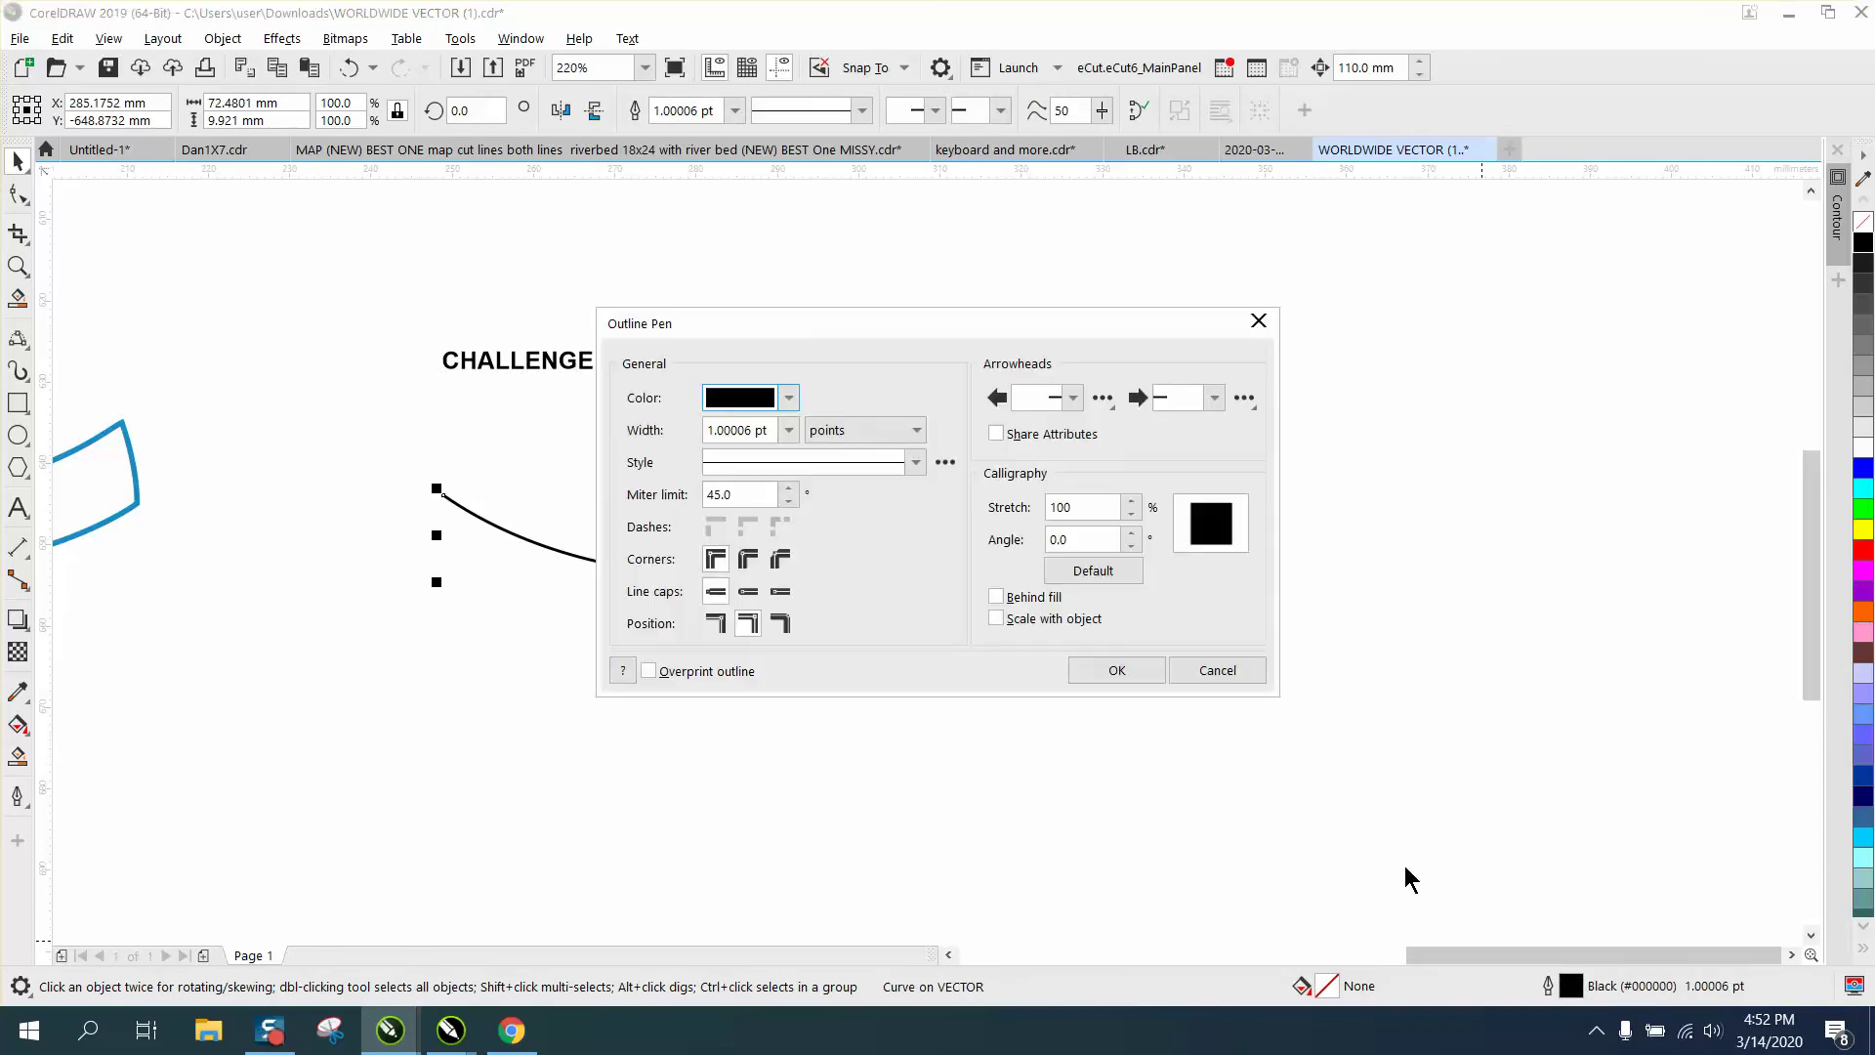
left_click(789, 431)
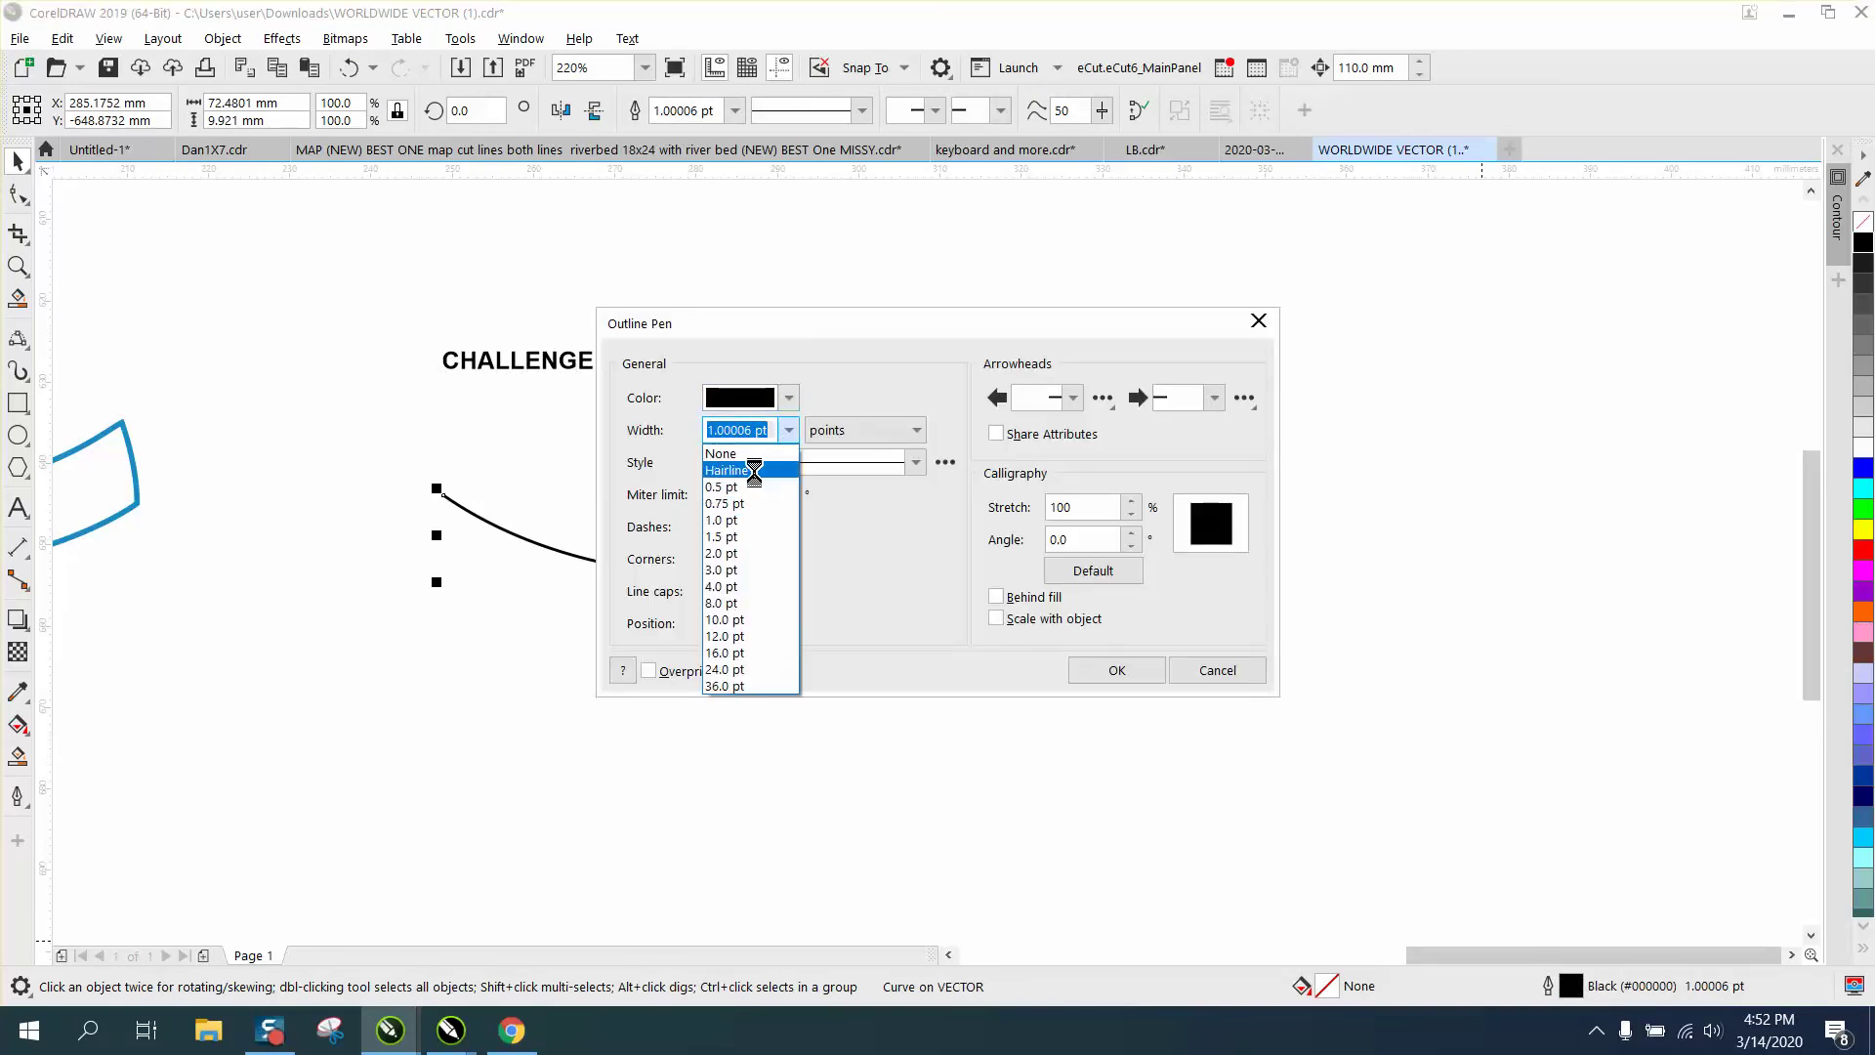
left_click(752, 446)
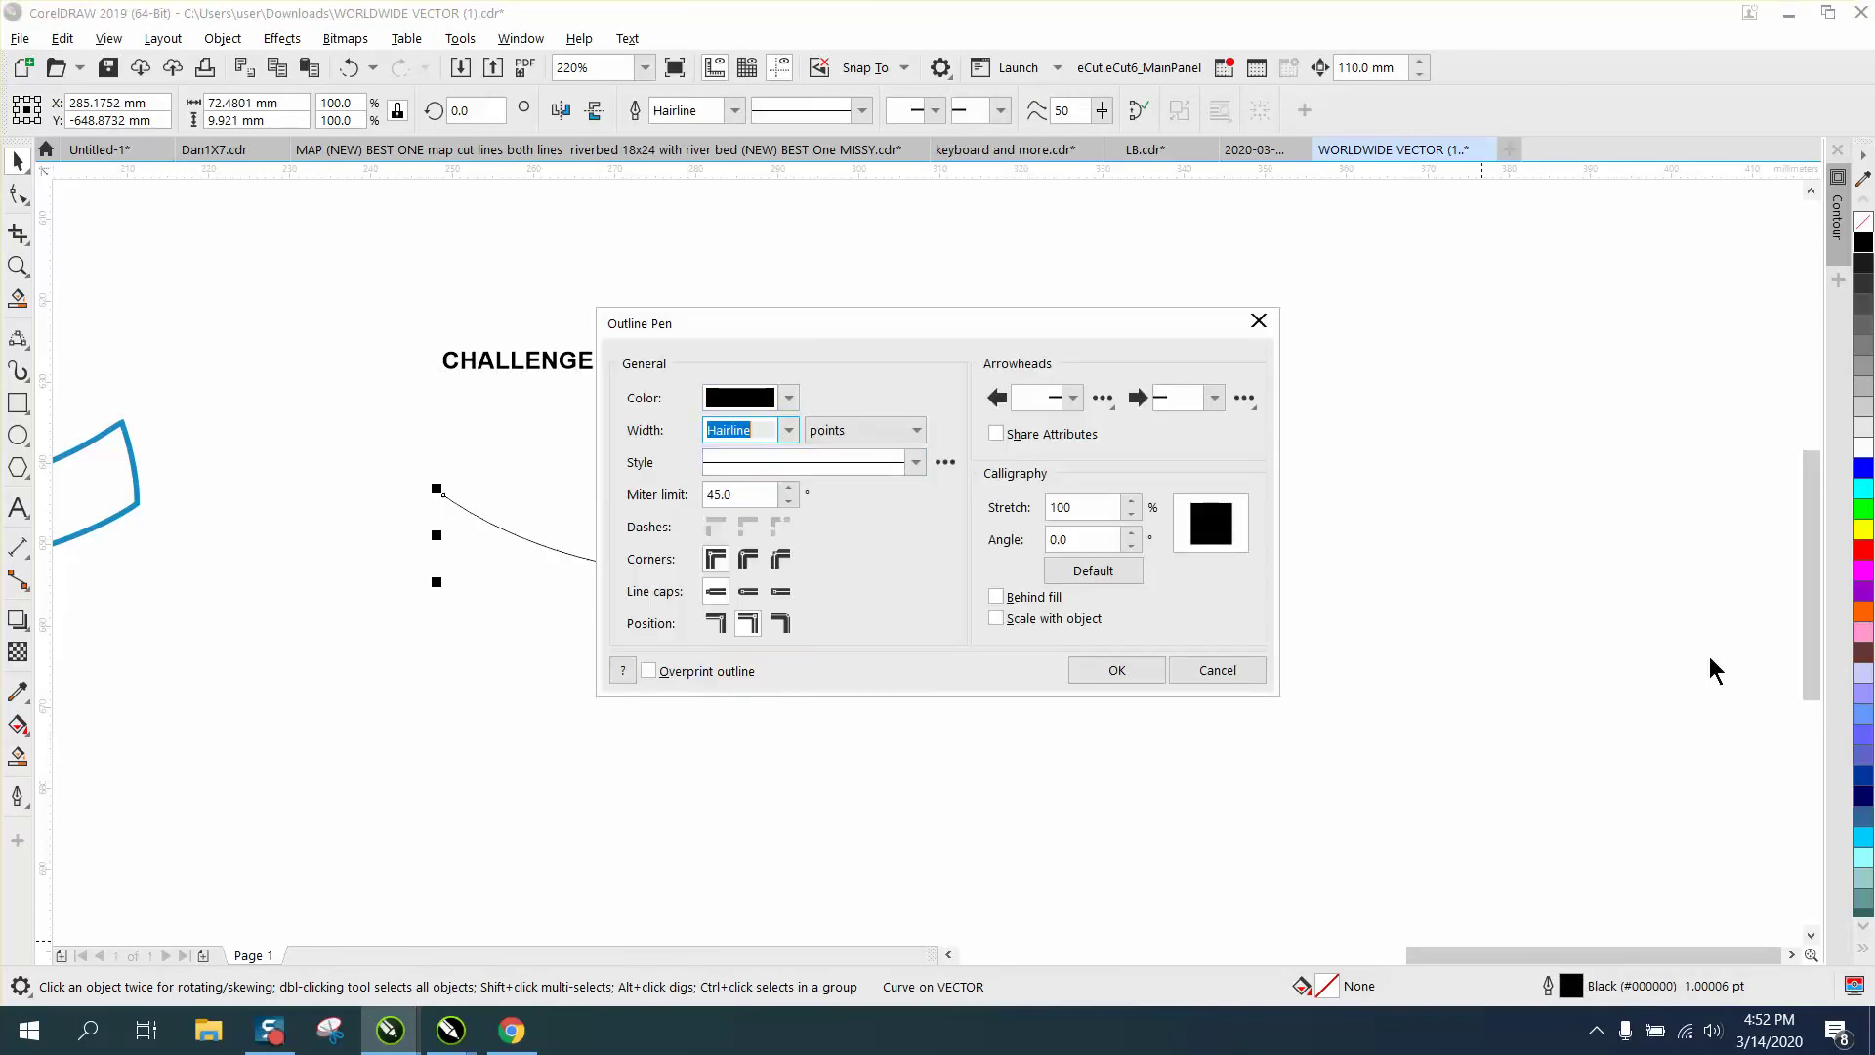
left_click(1128, 670)
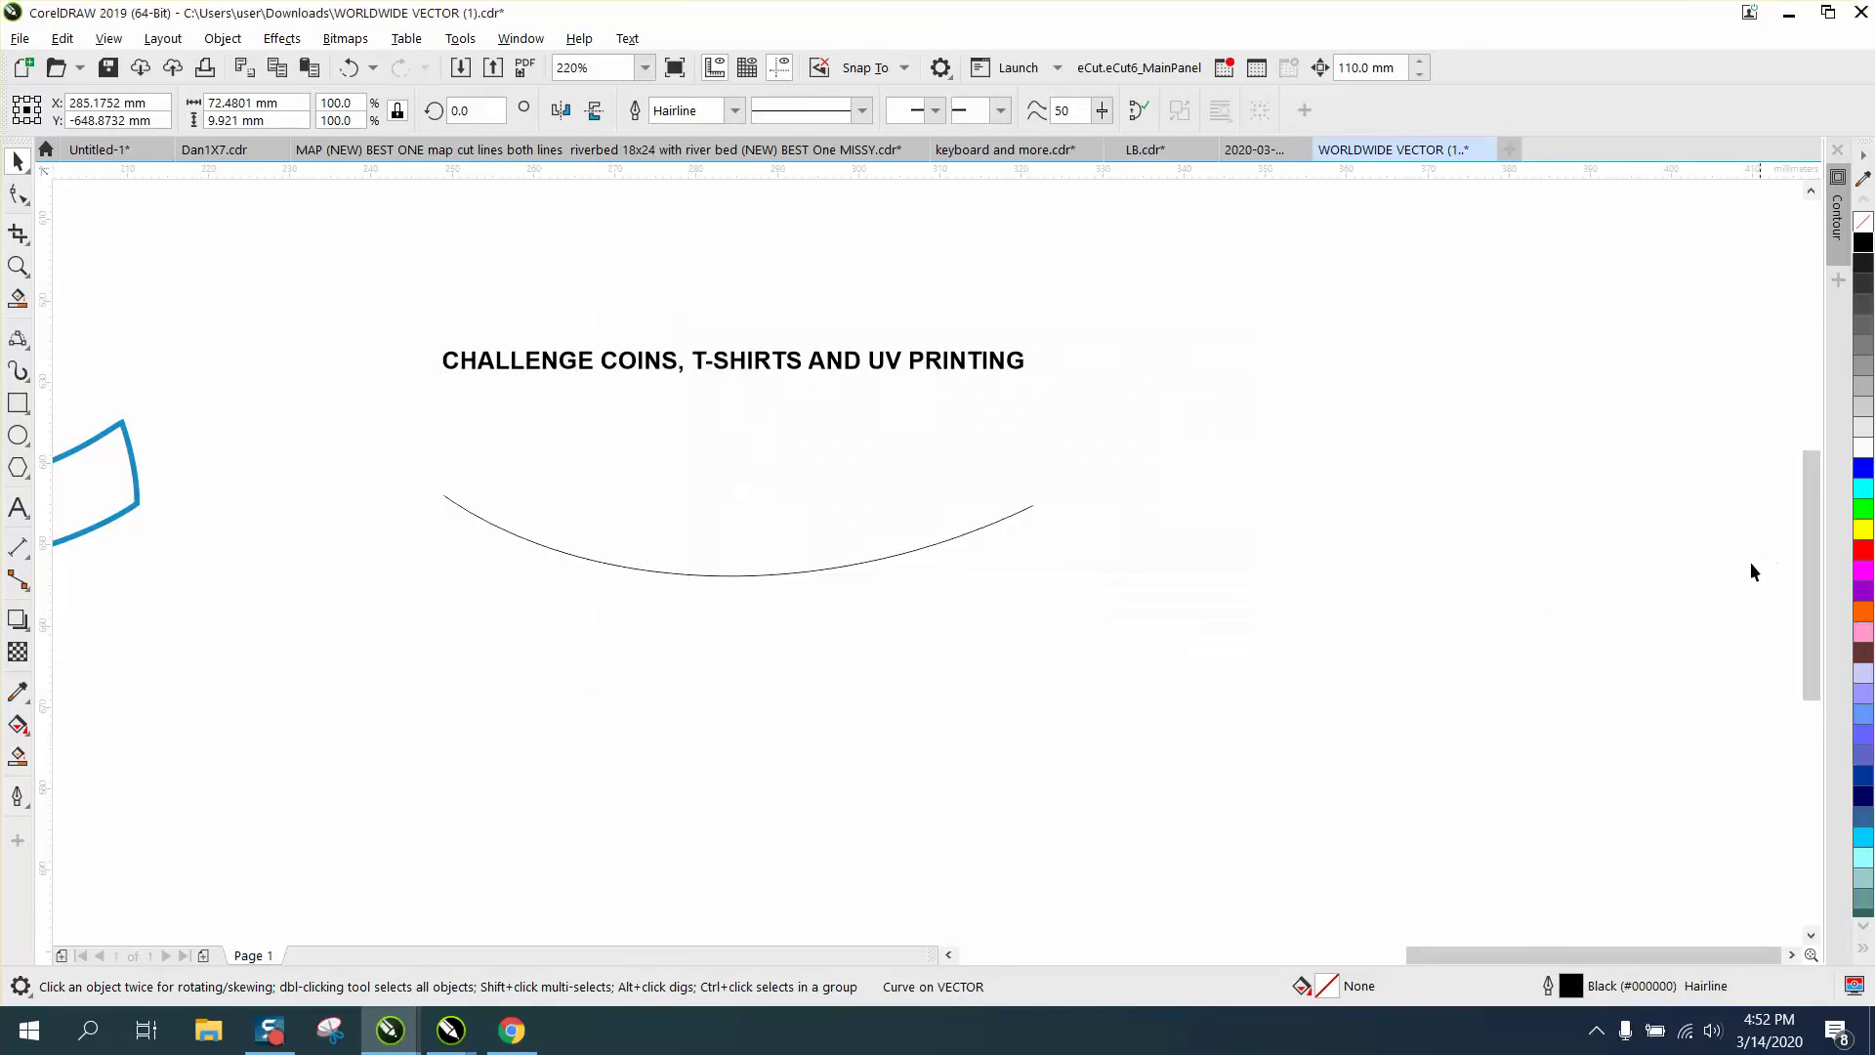
right_click(1860, 552)
Step: Attach the tagline text to the red curve with Text > Fit Text to Path
left_click(761, 362)
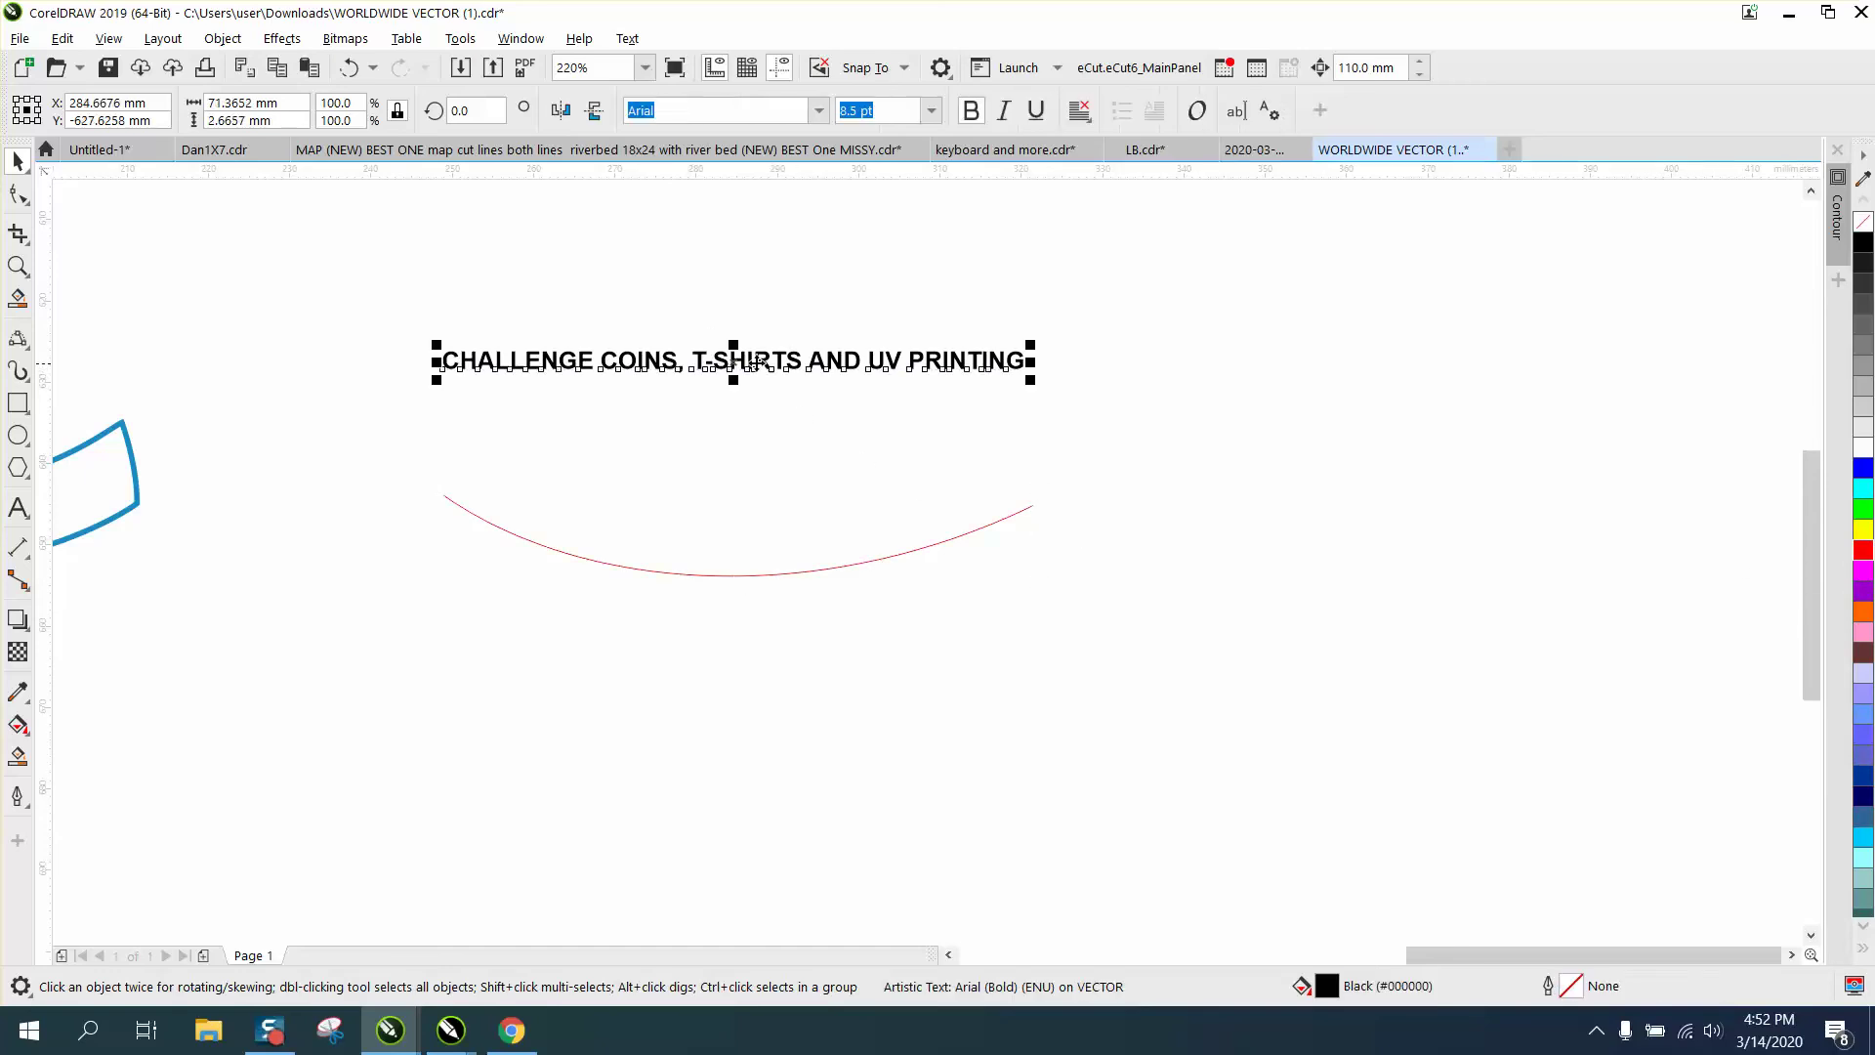
left_click(627, 39)
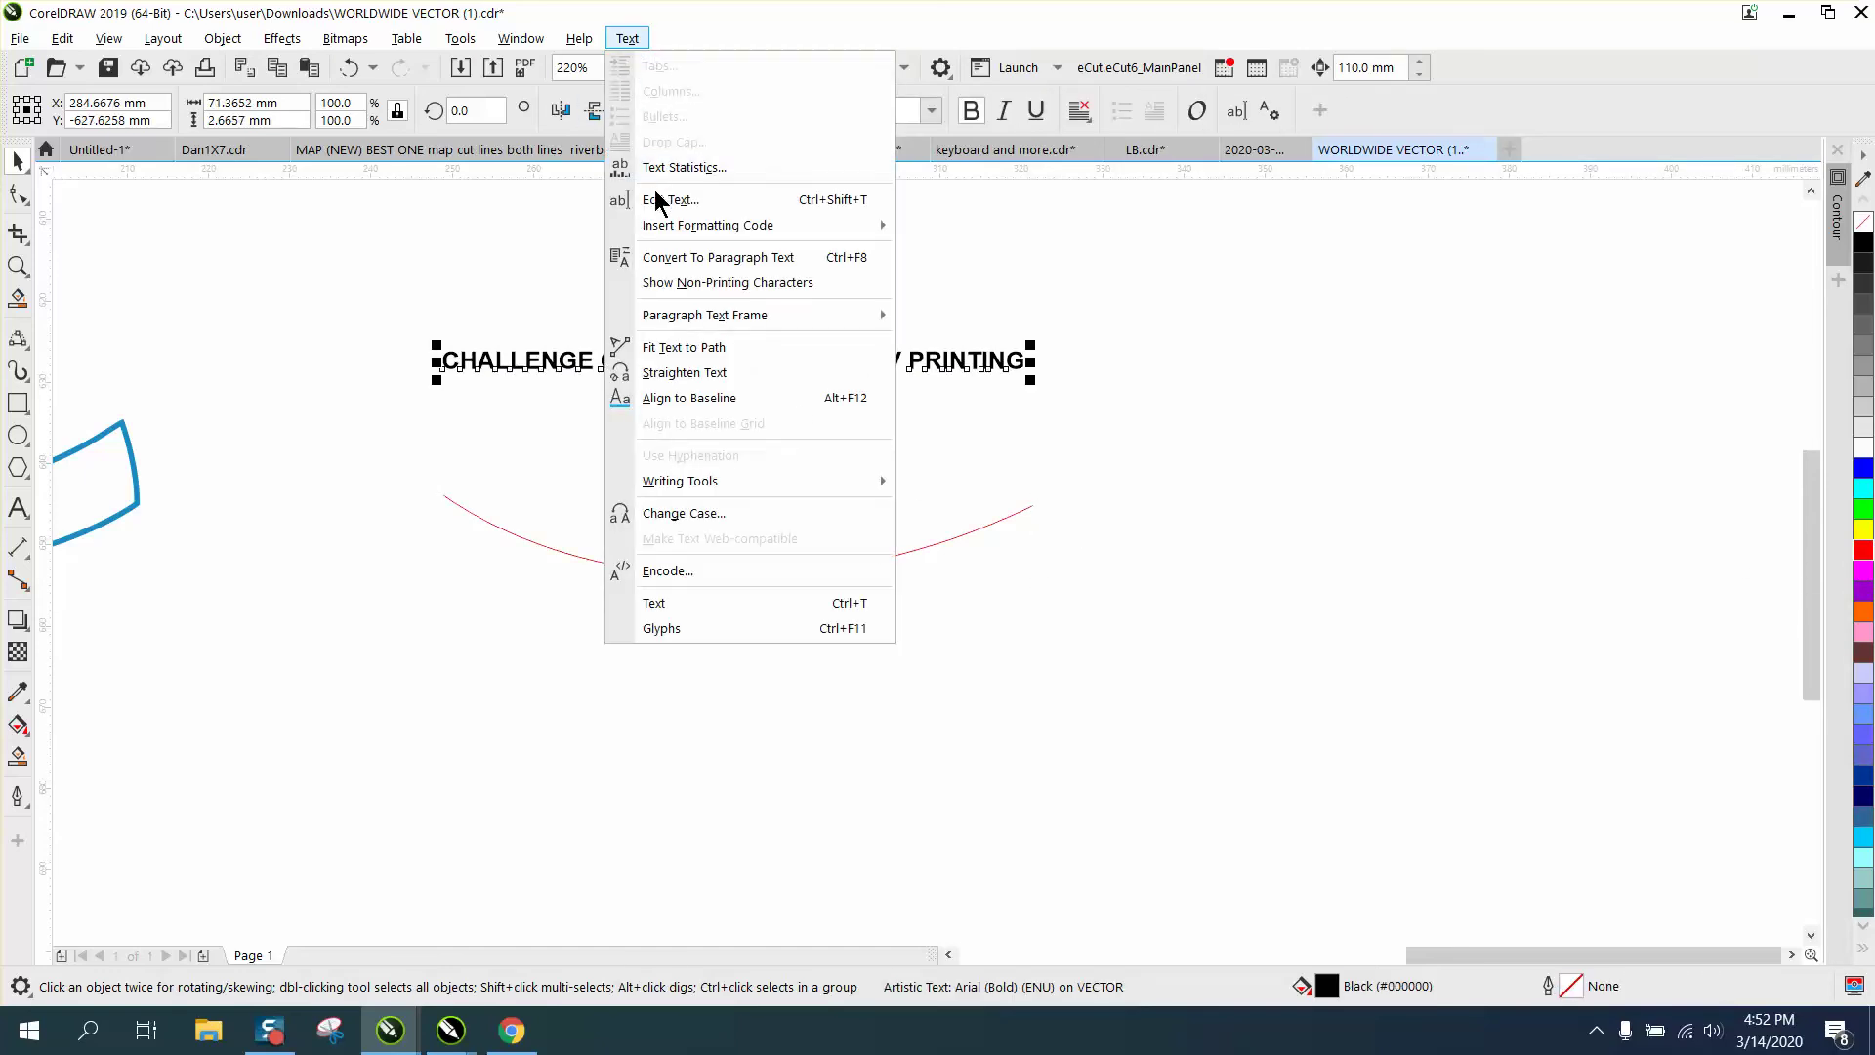
left_click(684, 347)
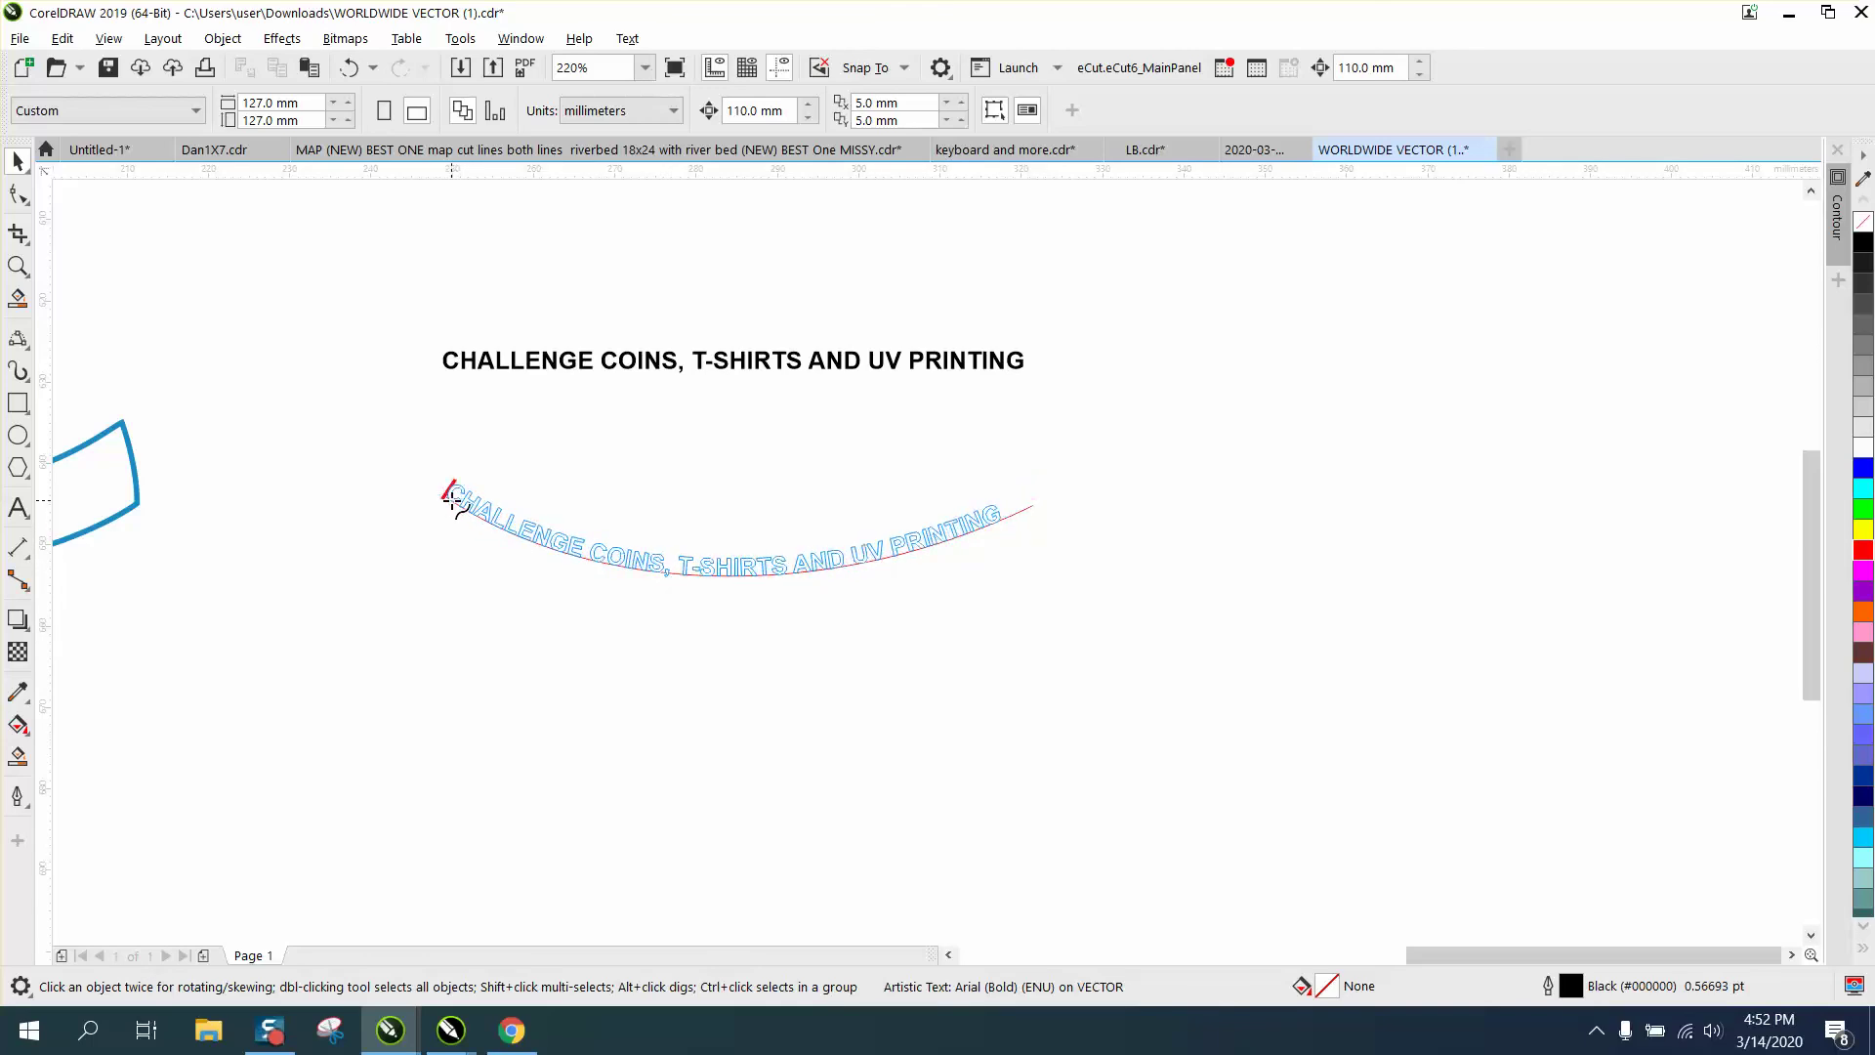
left_click(454, 500)
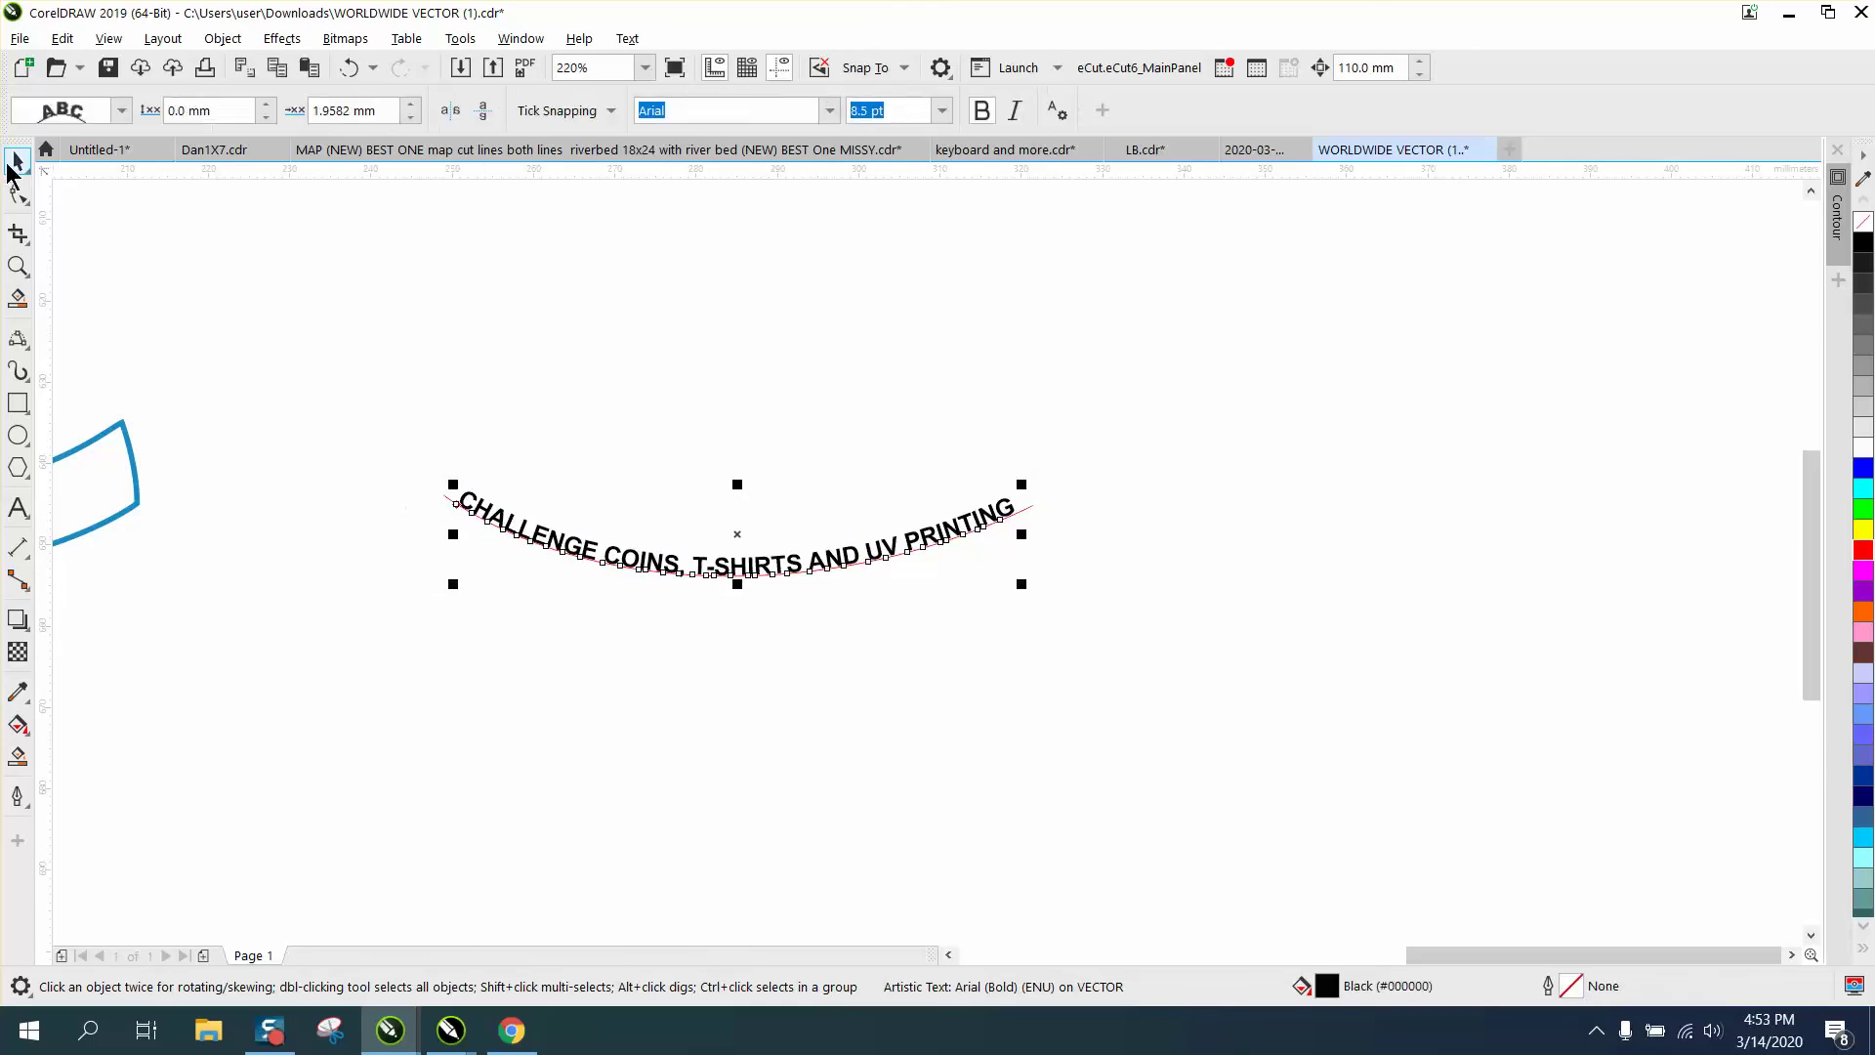
scroll(850, 453, "down", 2)
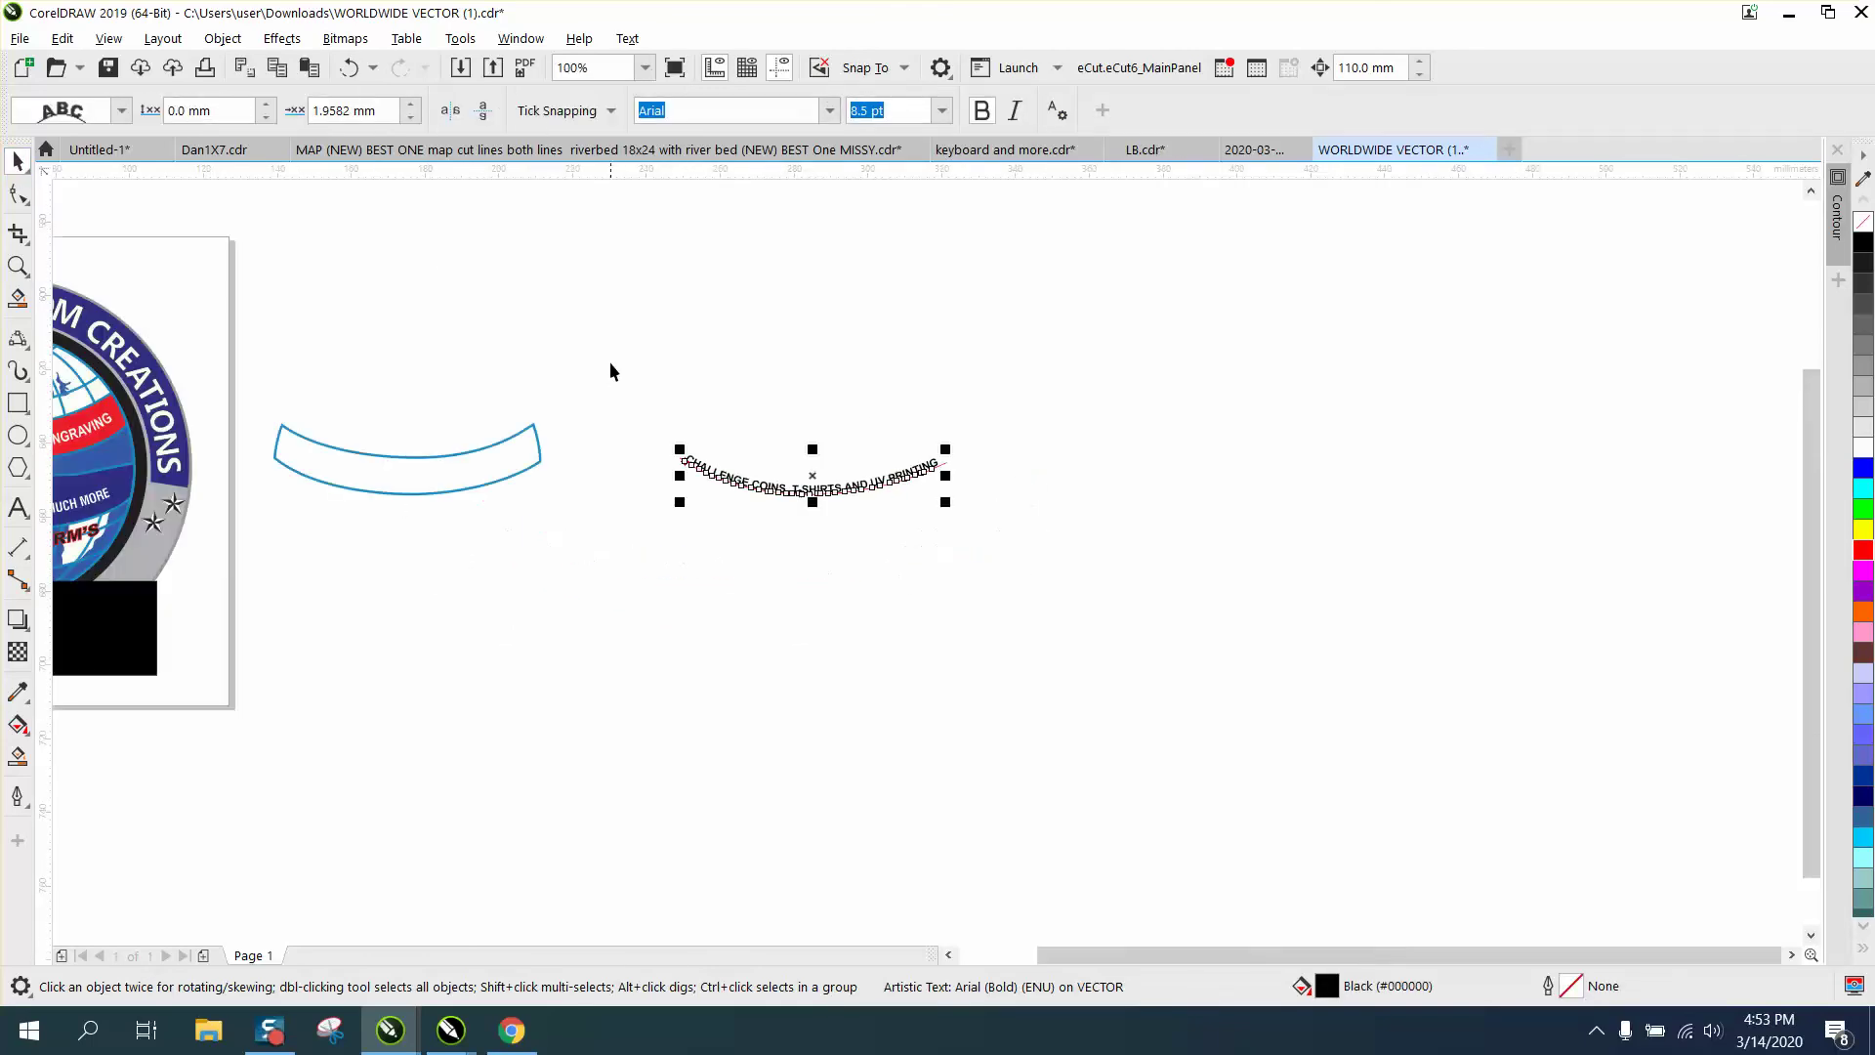
Step: Move the curved text under the blue banner and raise it to 4.0 mm from its path
left_click_drag(615, 388, 1075, 588)
key("c")
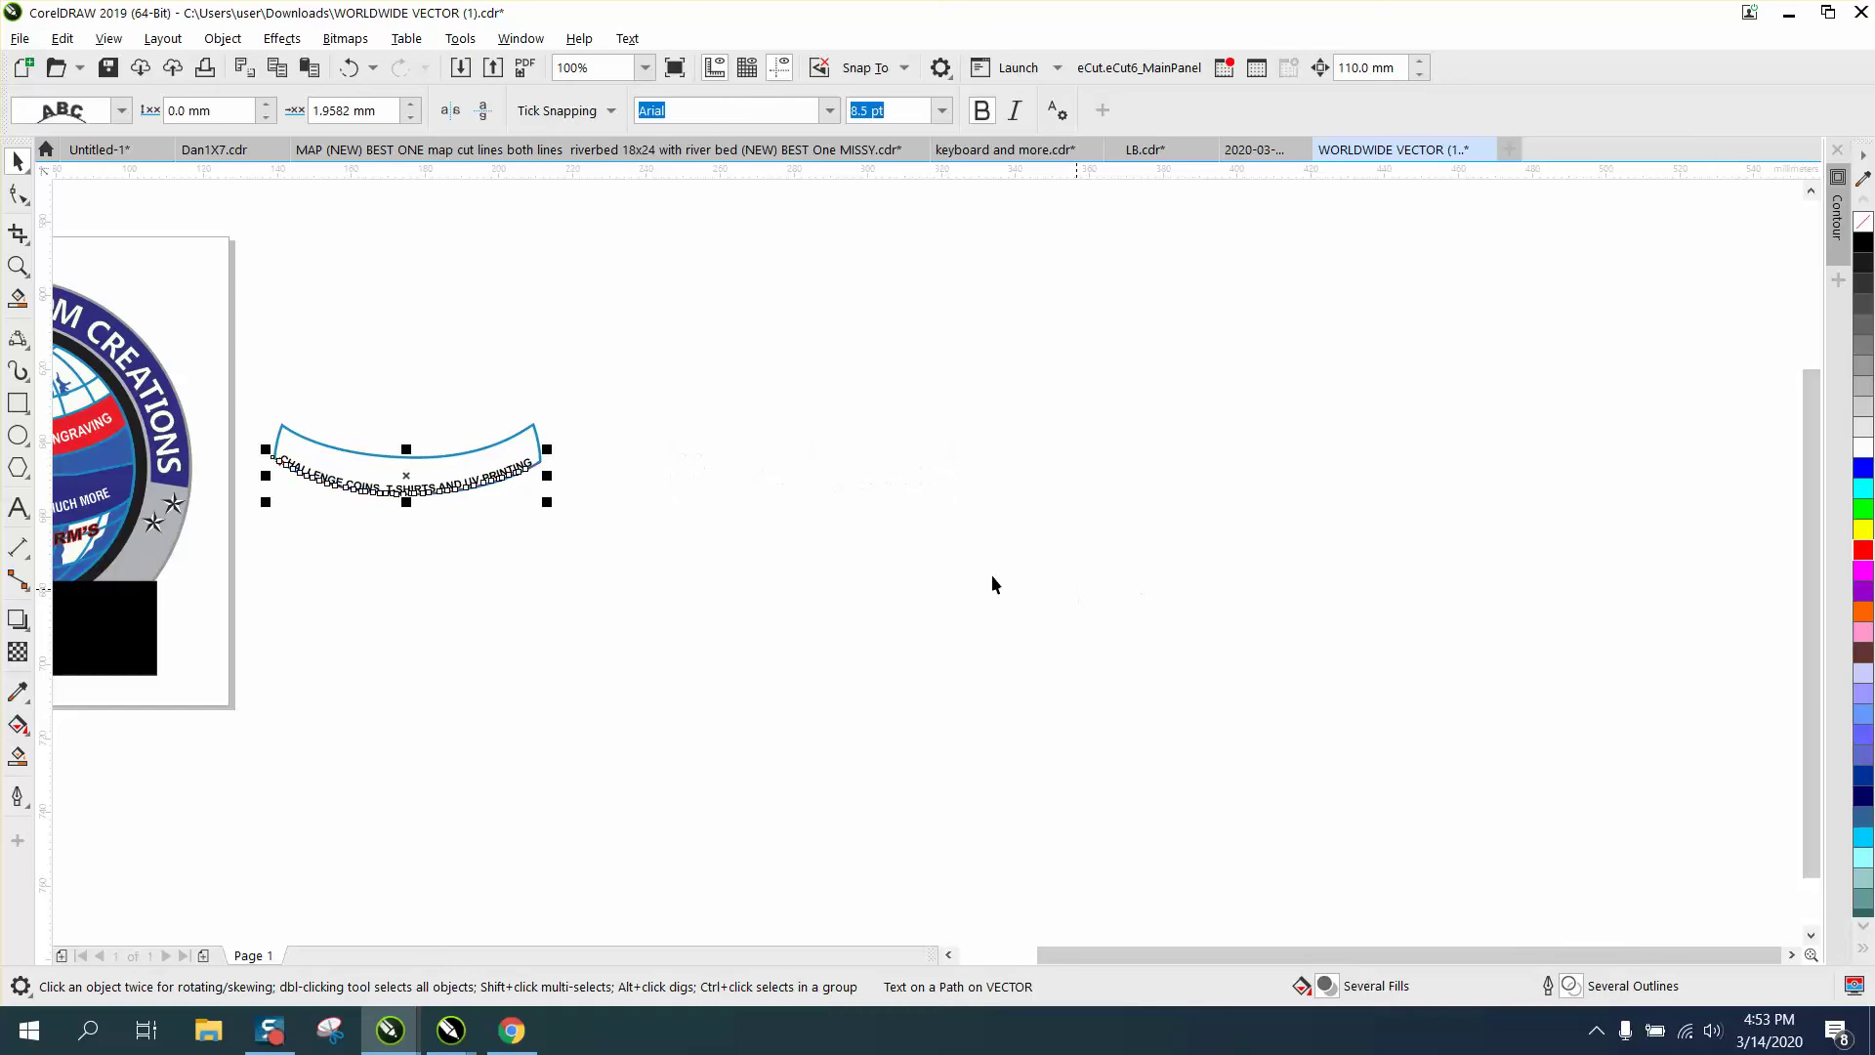
left_click(17, 266)
left_click_drag(229, 384, 772, 585)
left_click(17, 161)
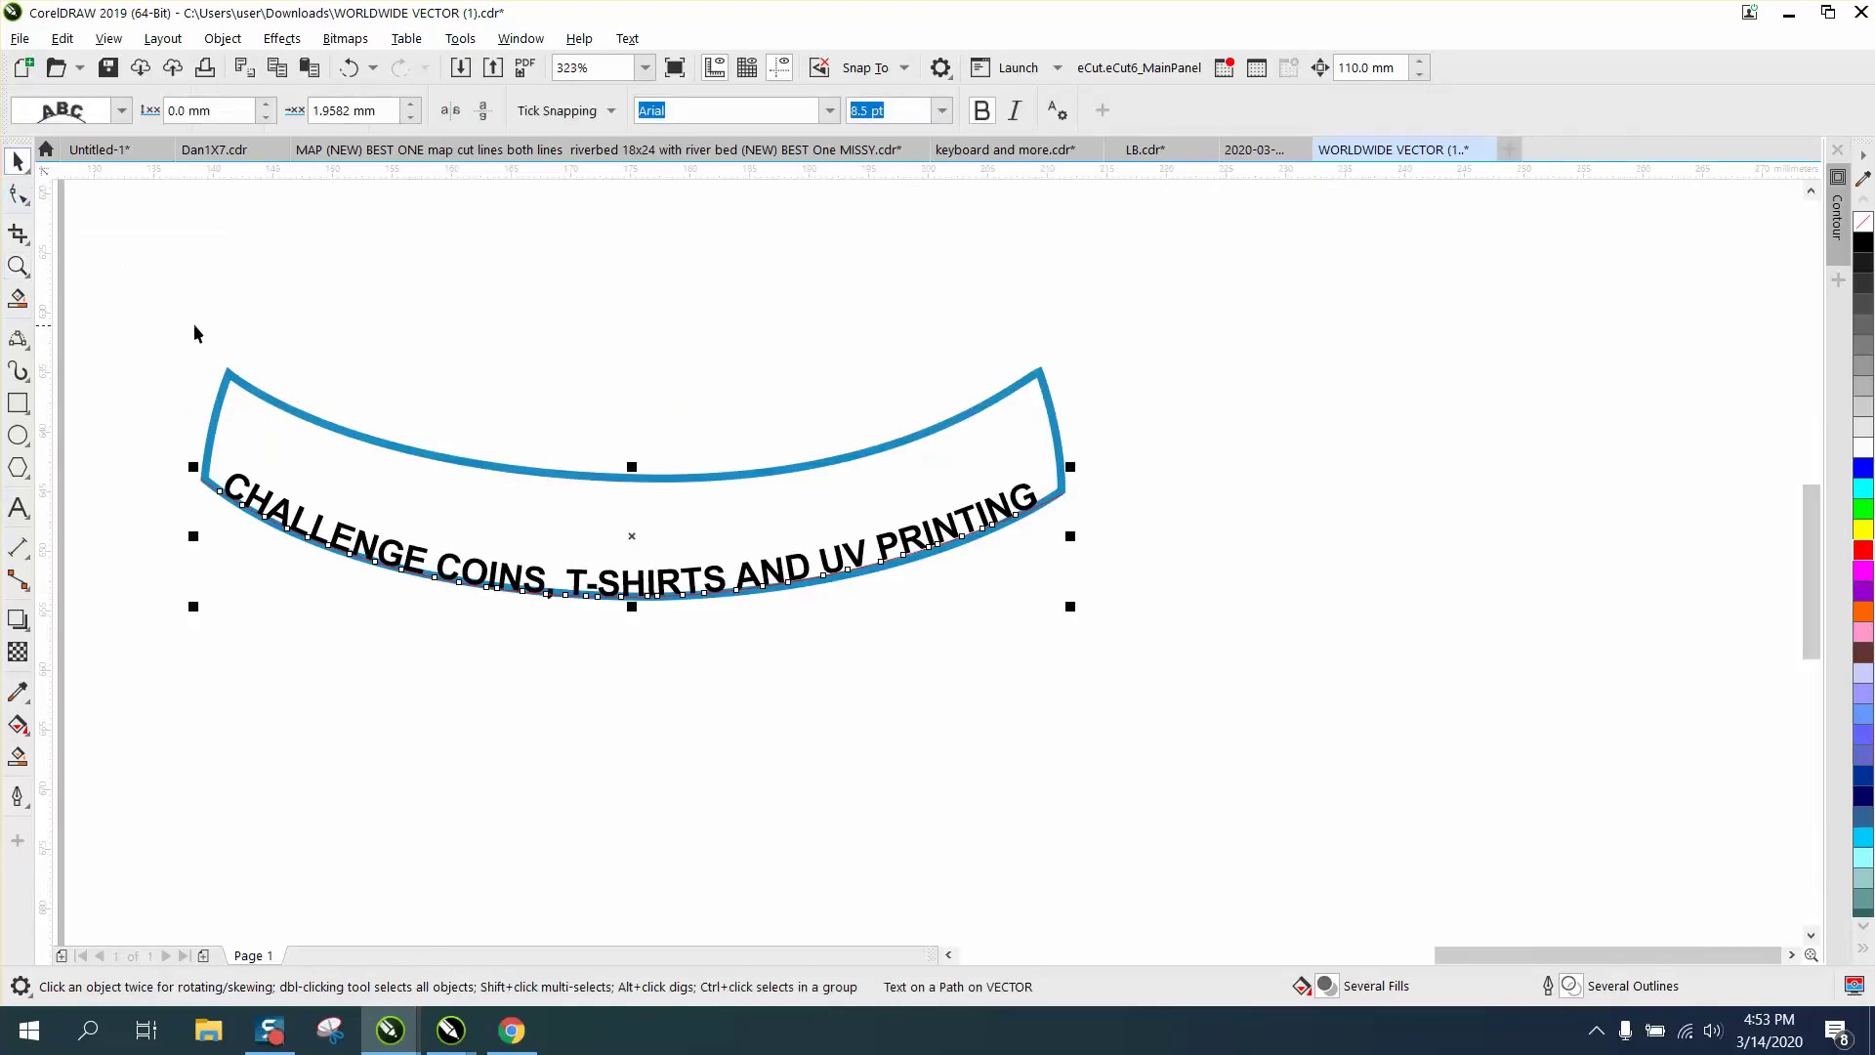
left_click(269, 104)
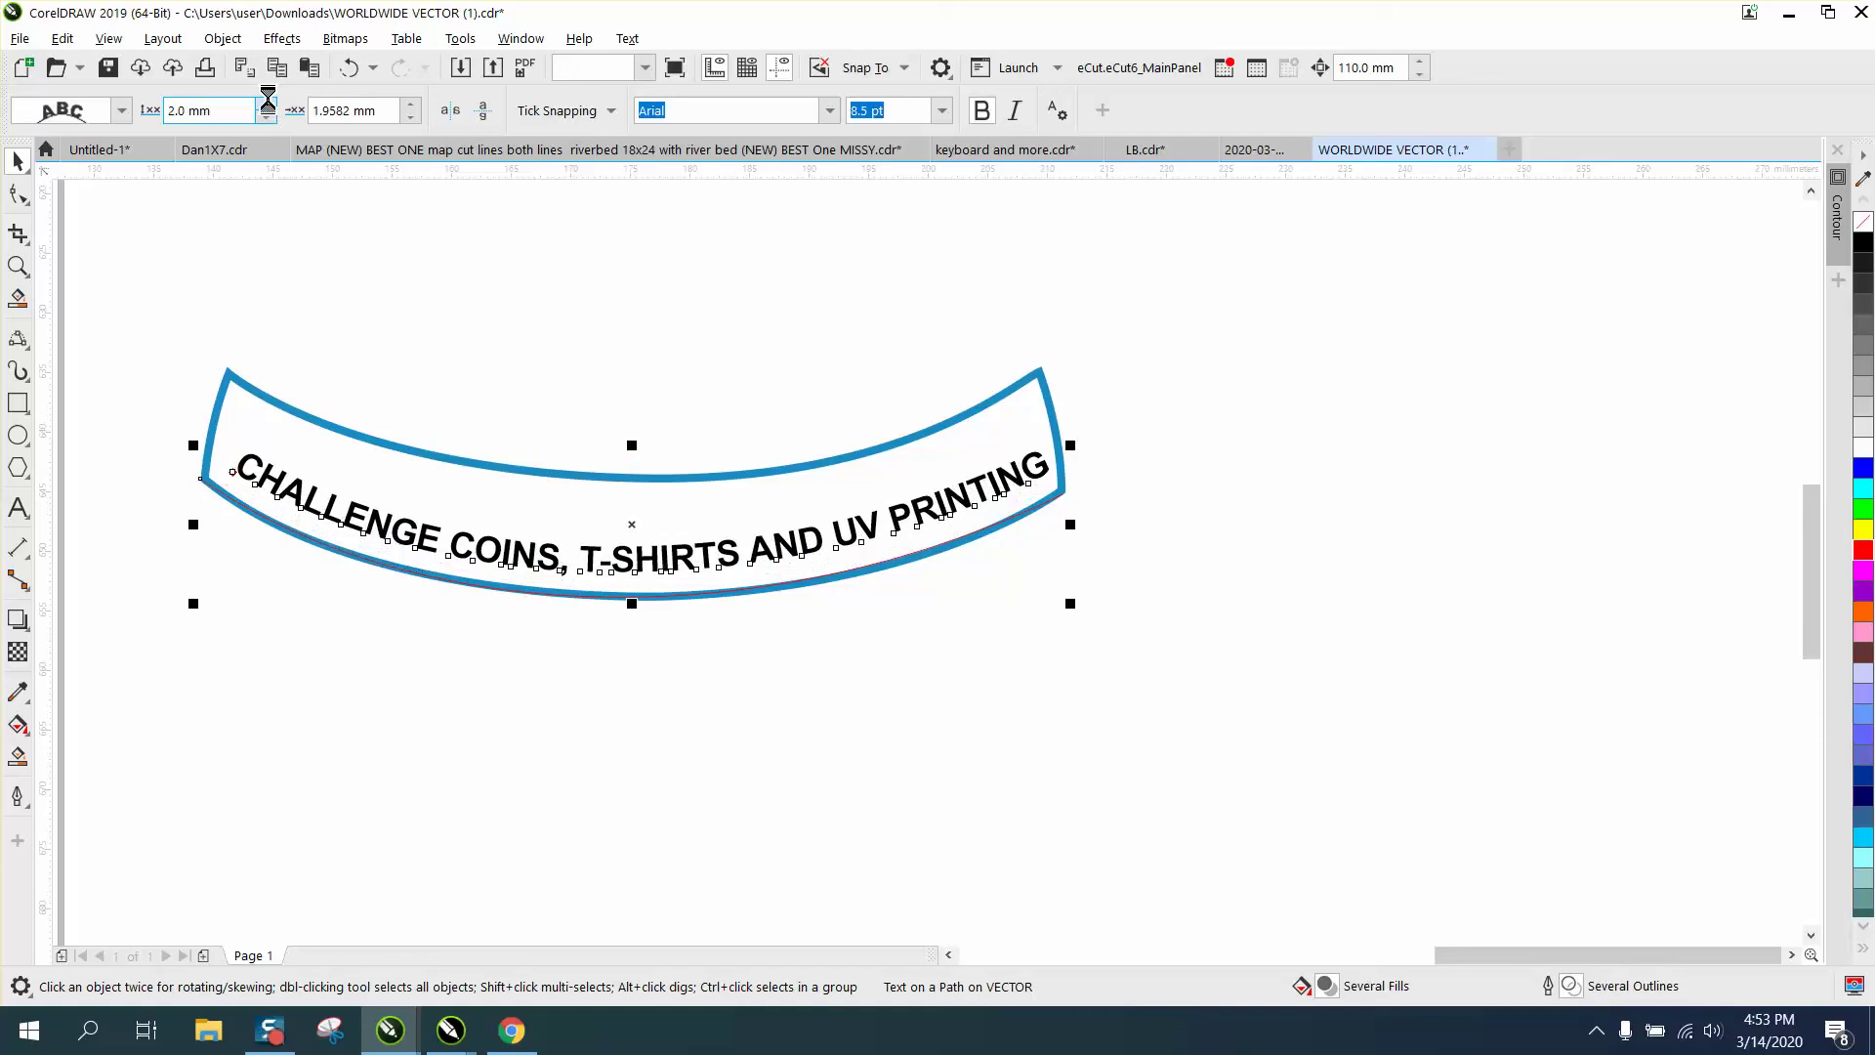
left_click(269, 104)
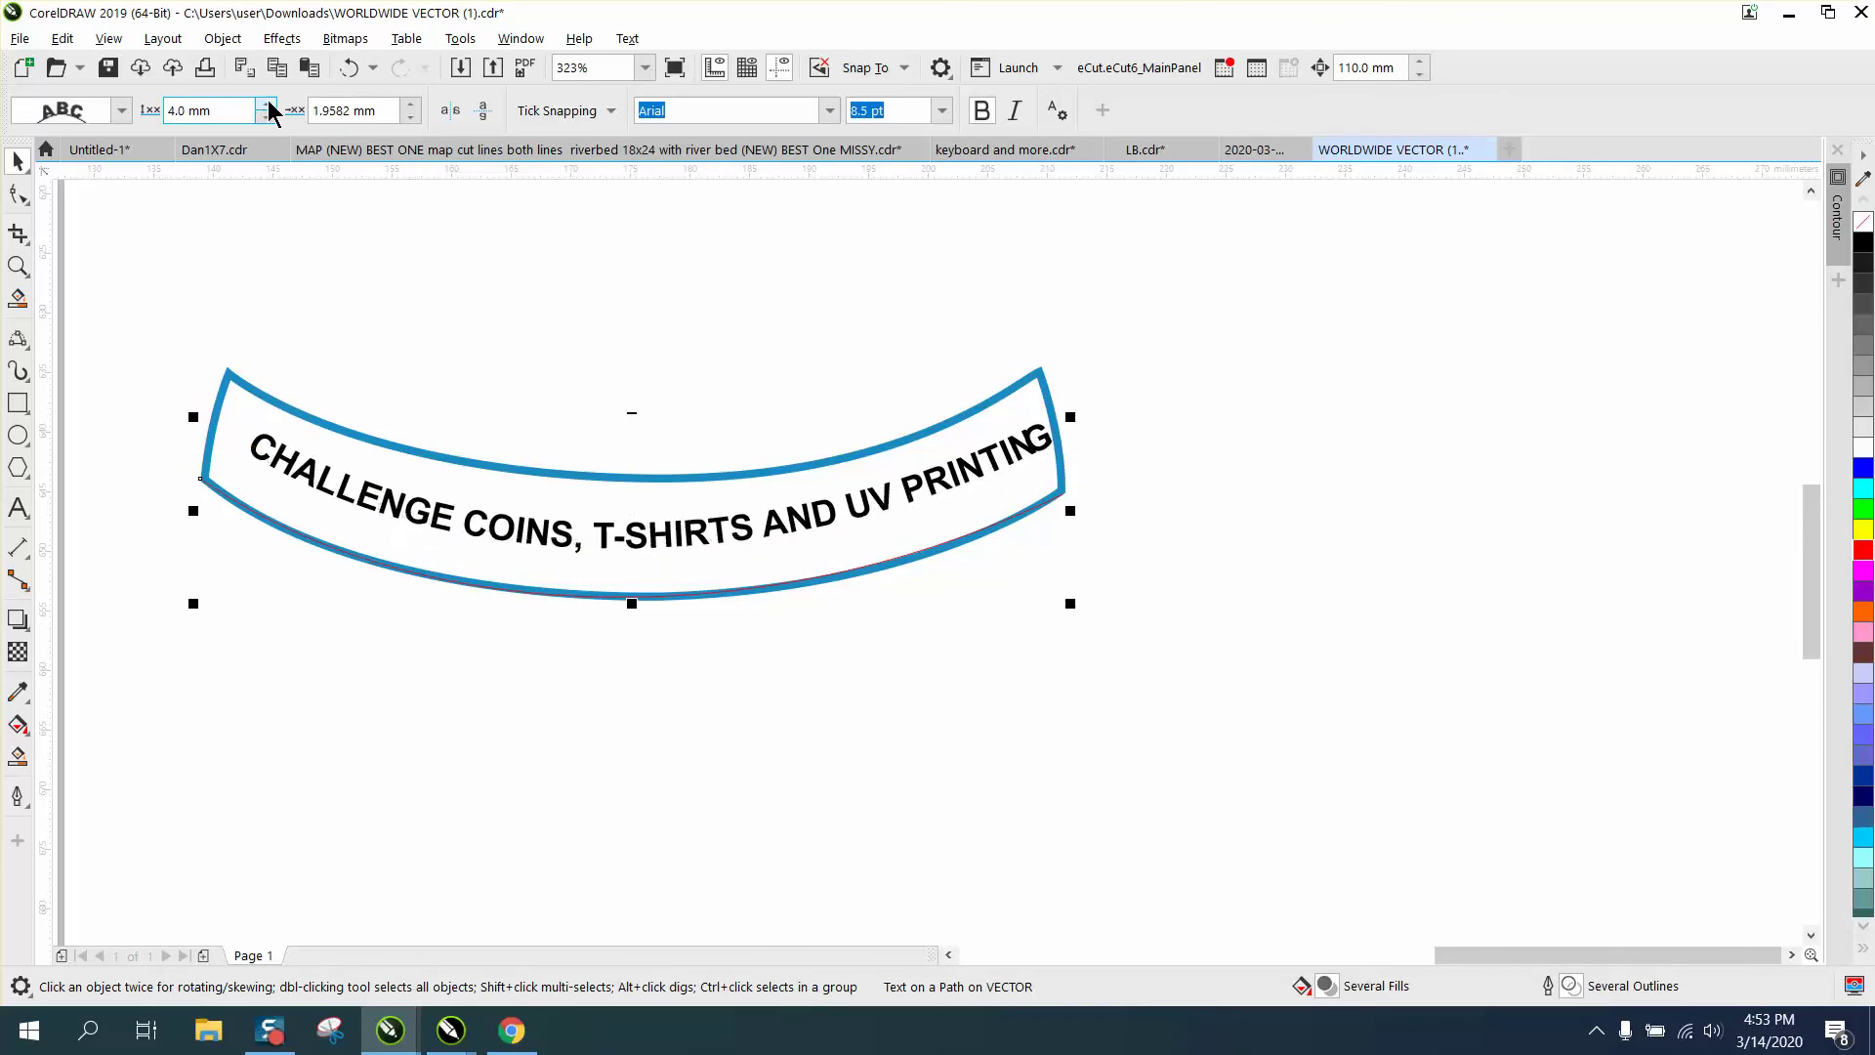
Step: Slide the text left along its path to an offset of -0.0418 mm
left_click(411, 118)
left_click(410, 118)
left_click(411, 119)
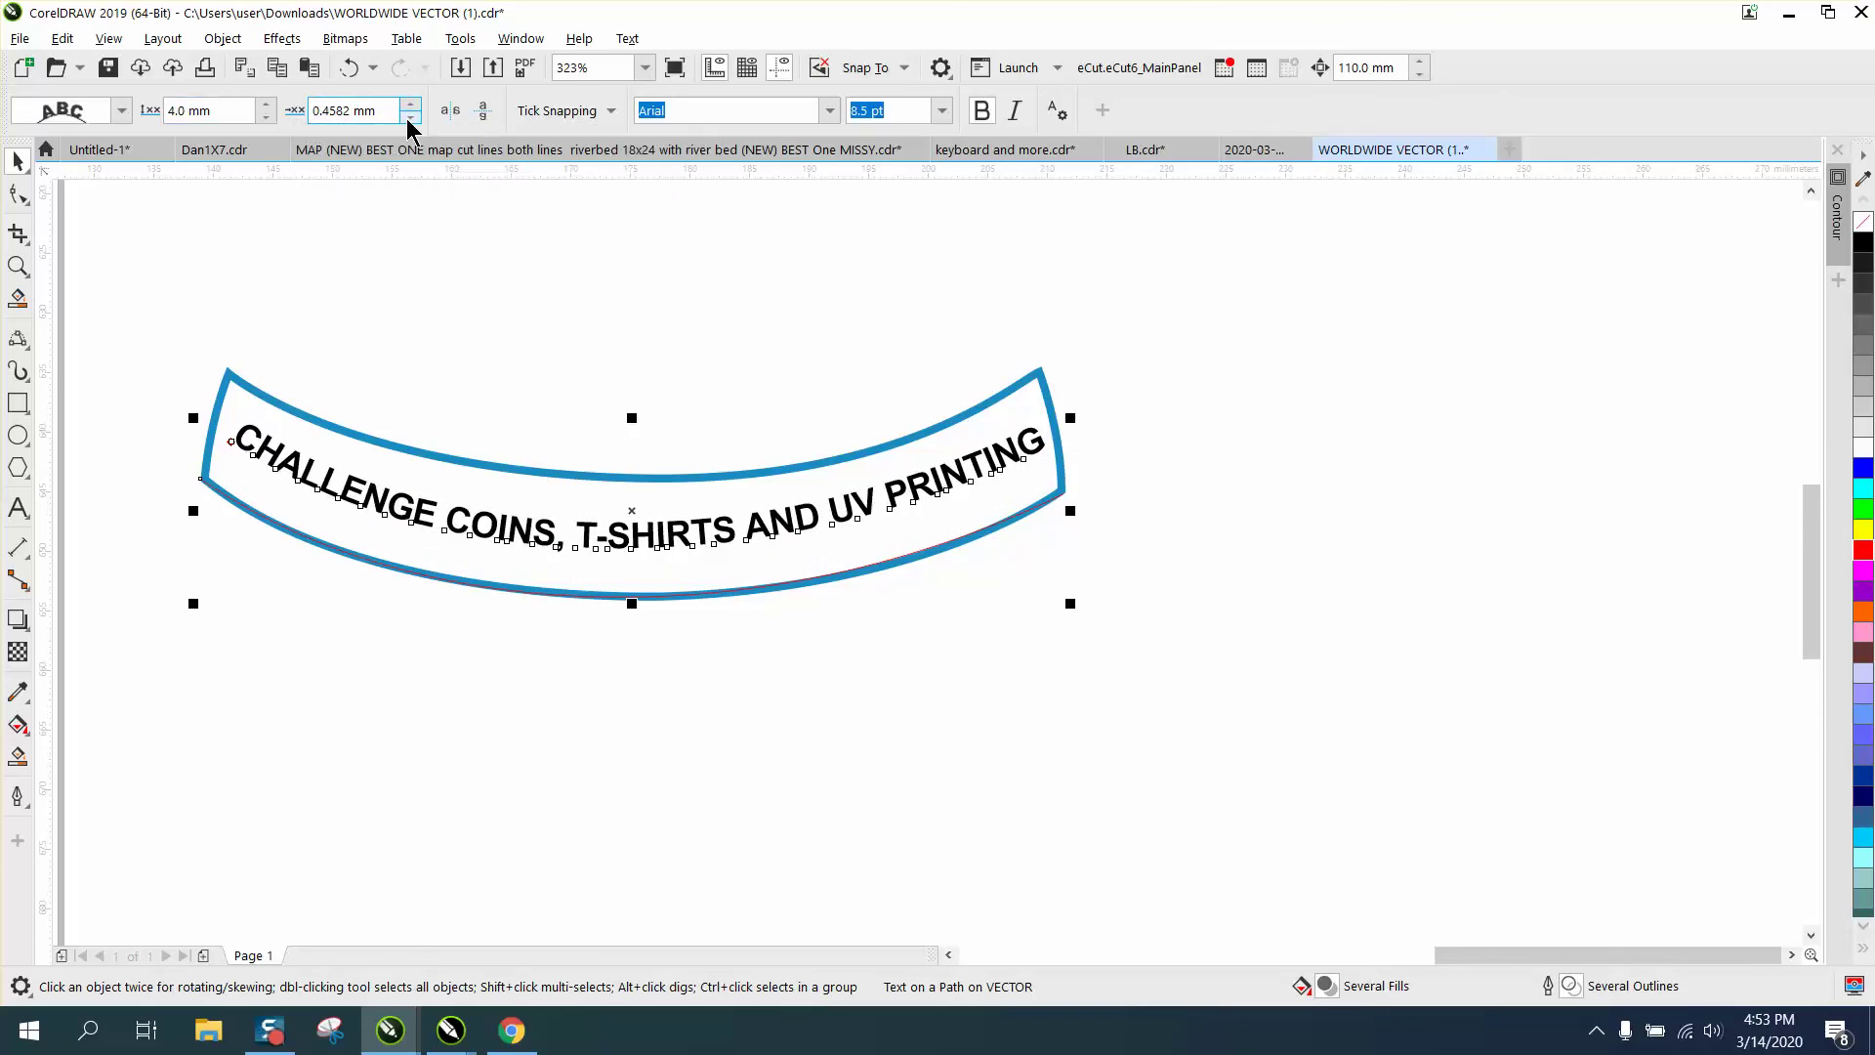
left_click(411, 118)
left_click(410, 119)
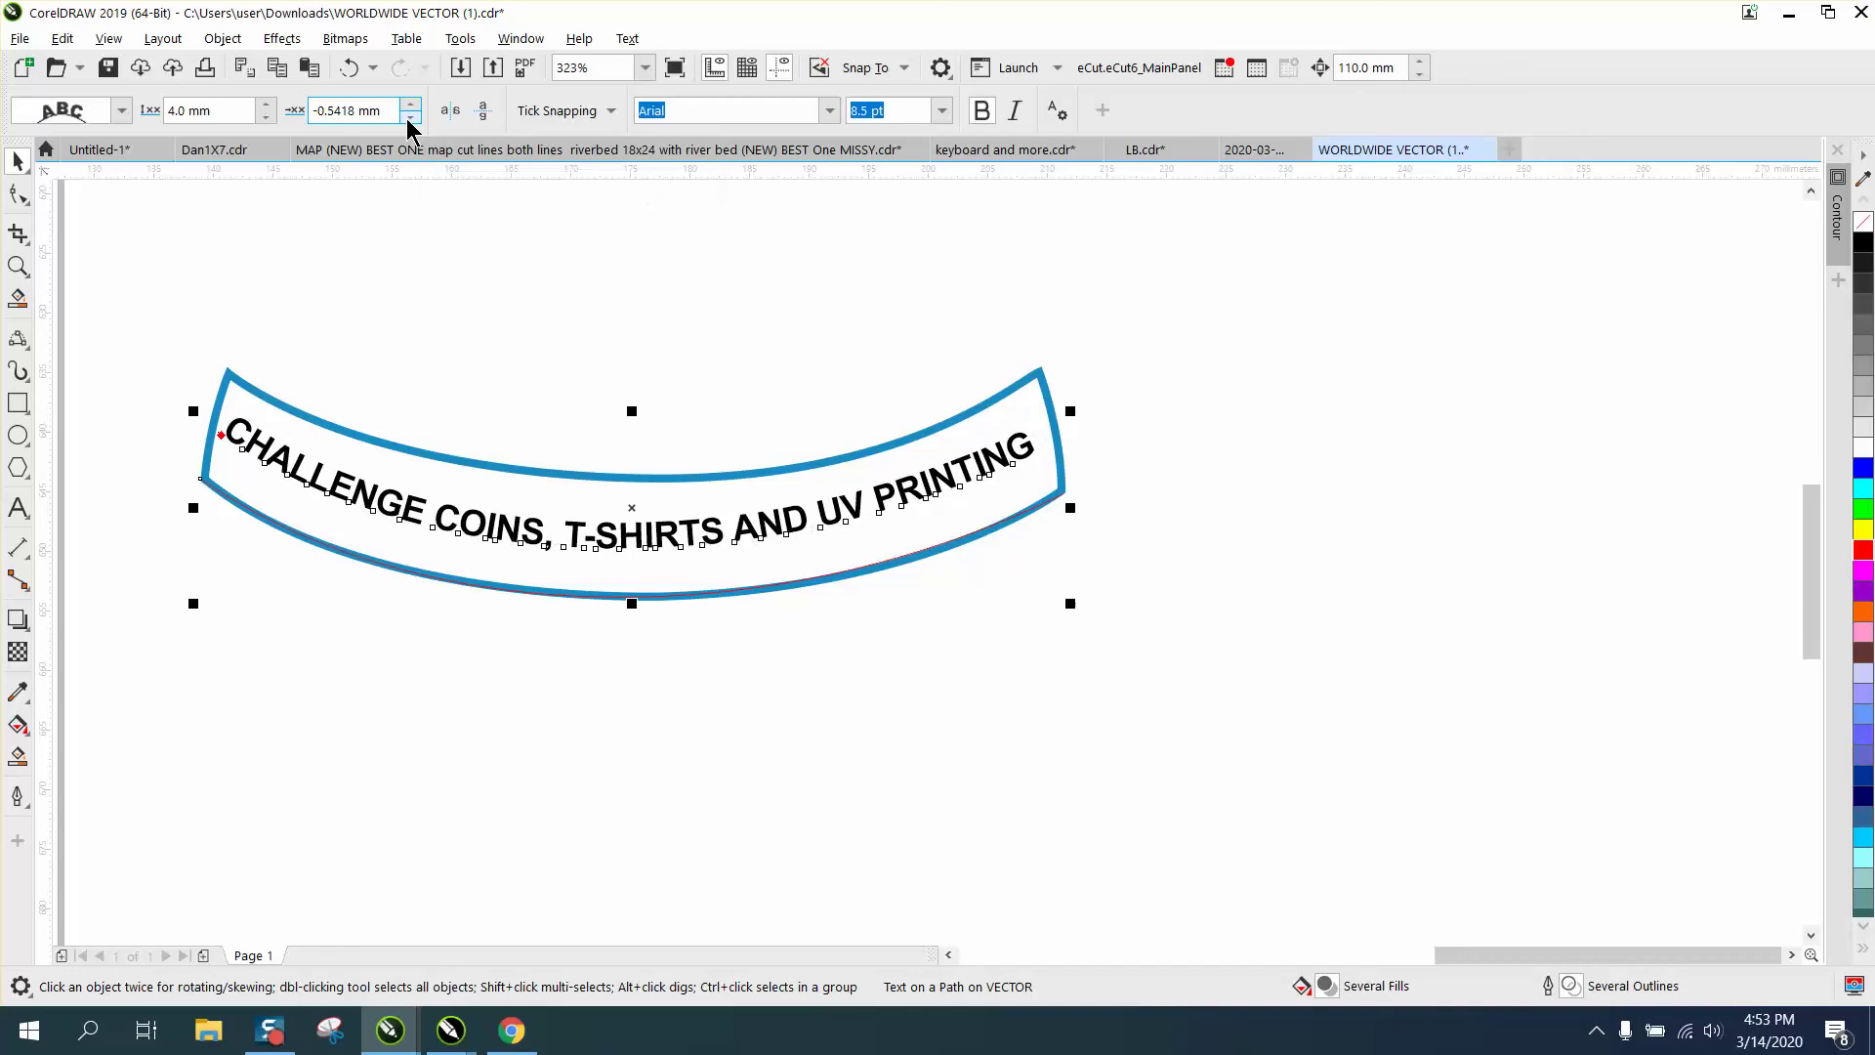
left_click(411, 103)
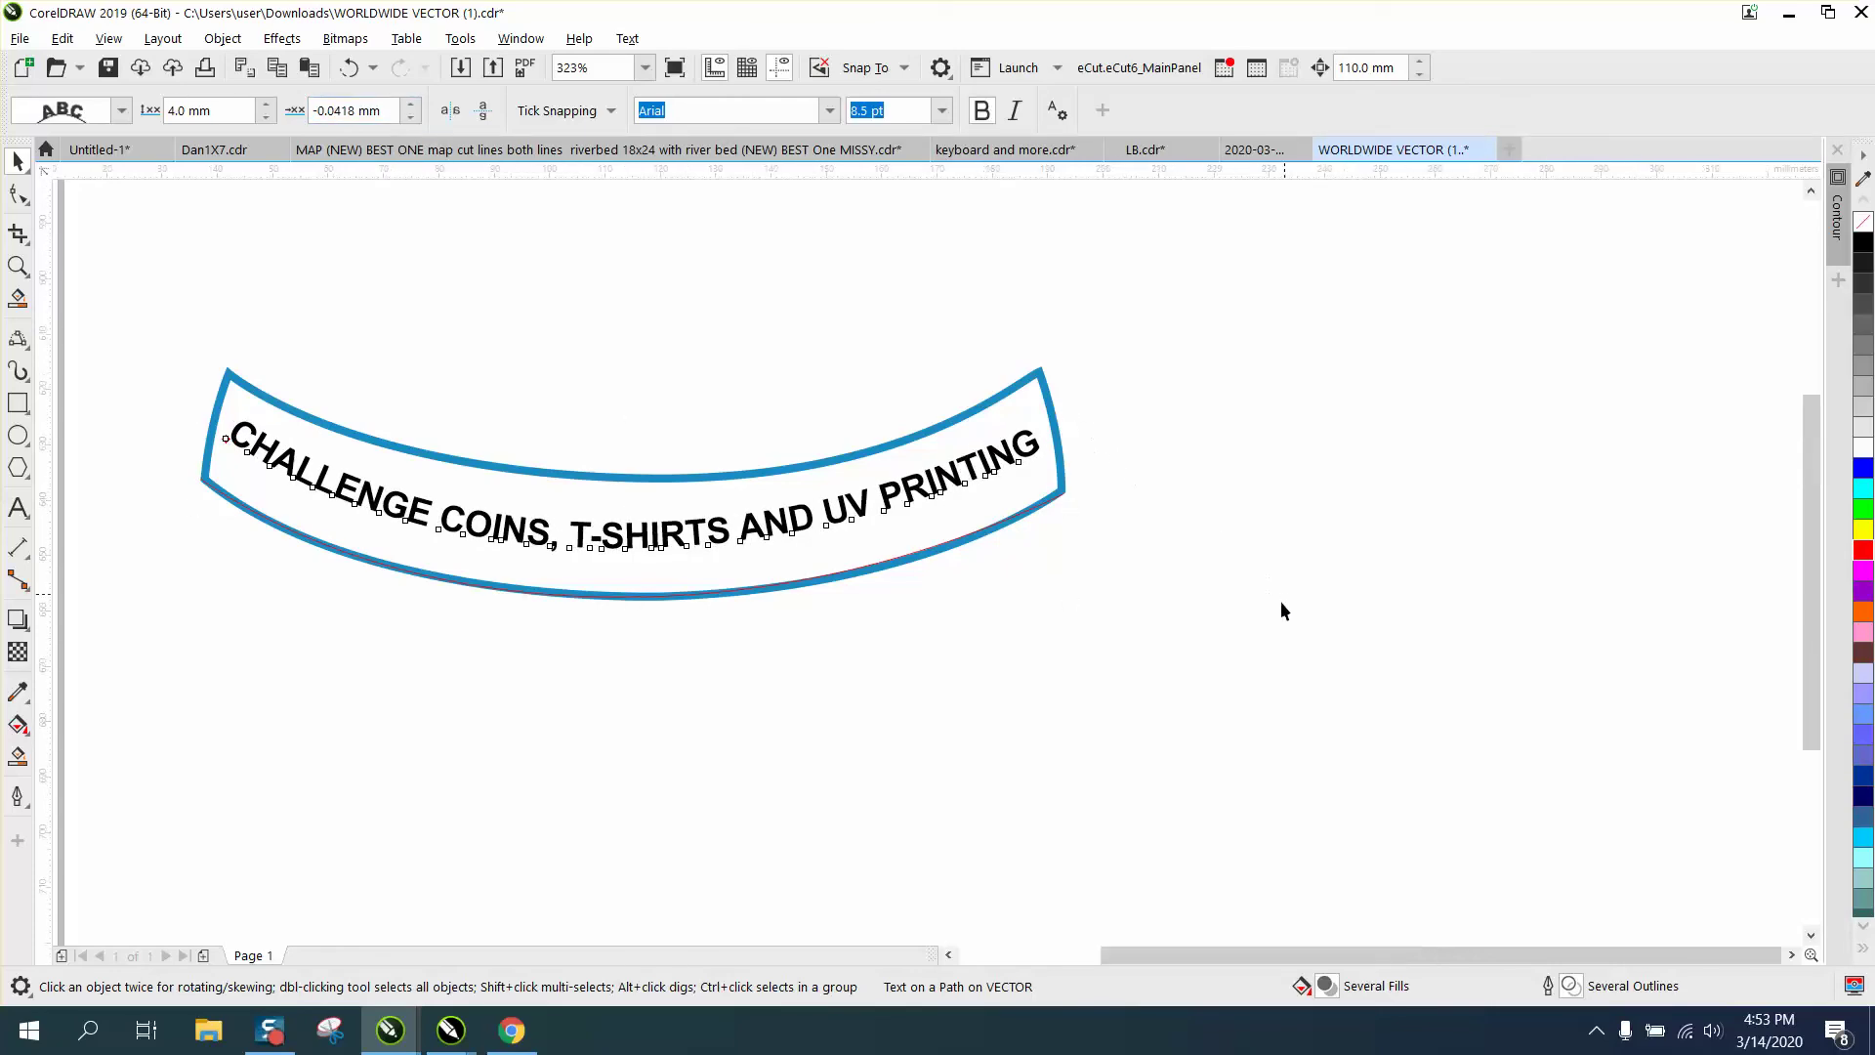
scroll(1280, 601, "down", 4)
Step: Centre the curved-text banner group onto the logo's white band, then select the path text
left_click(1327, 663)
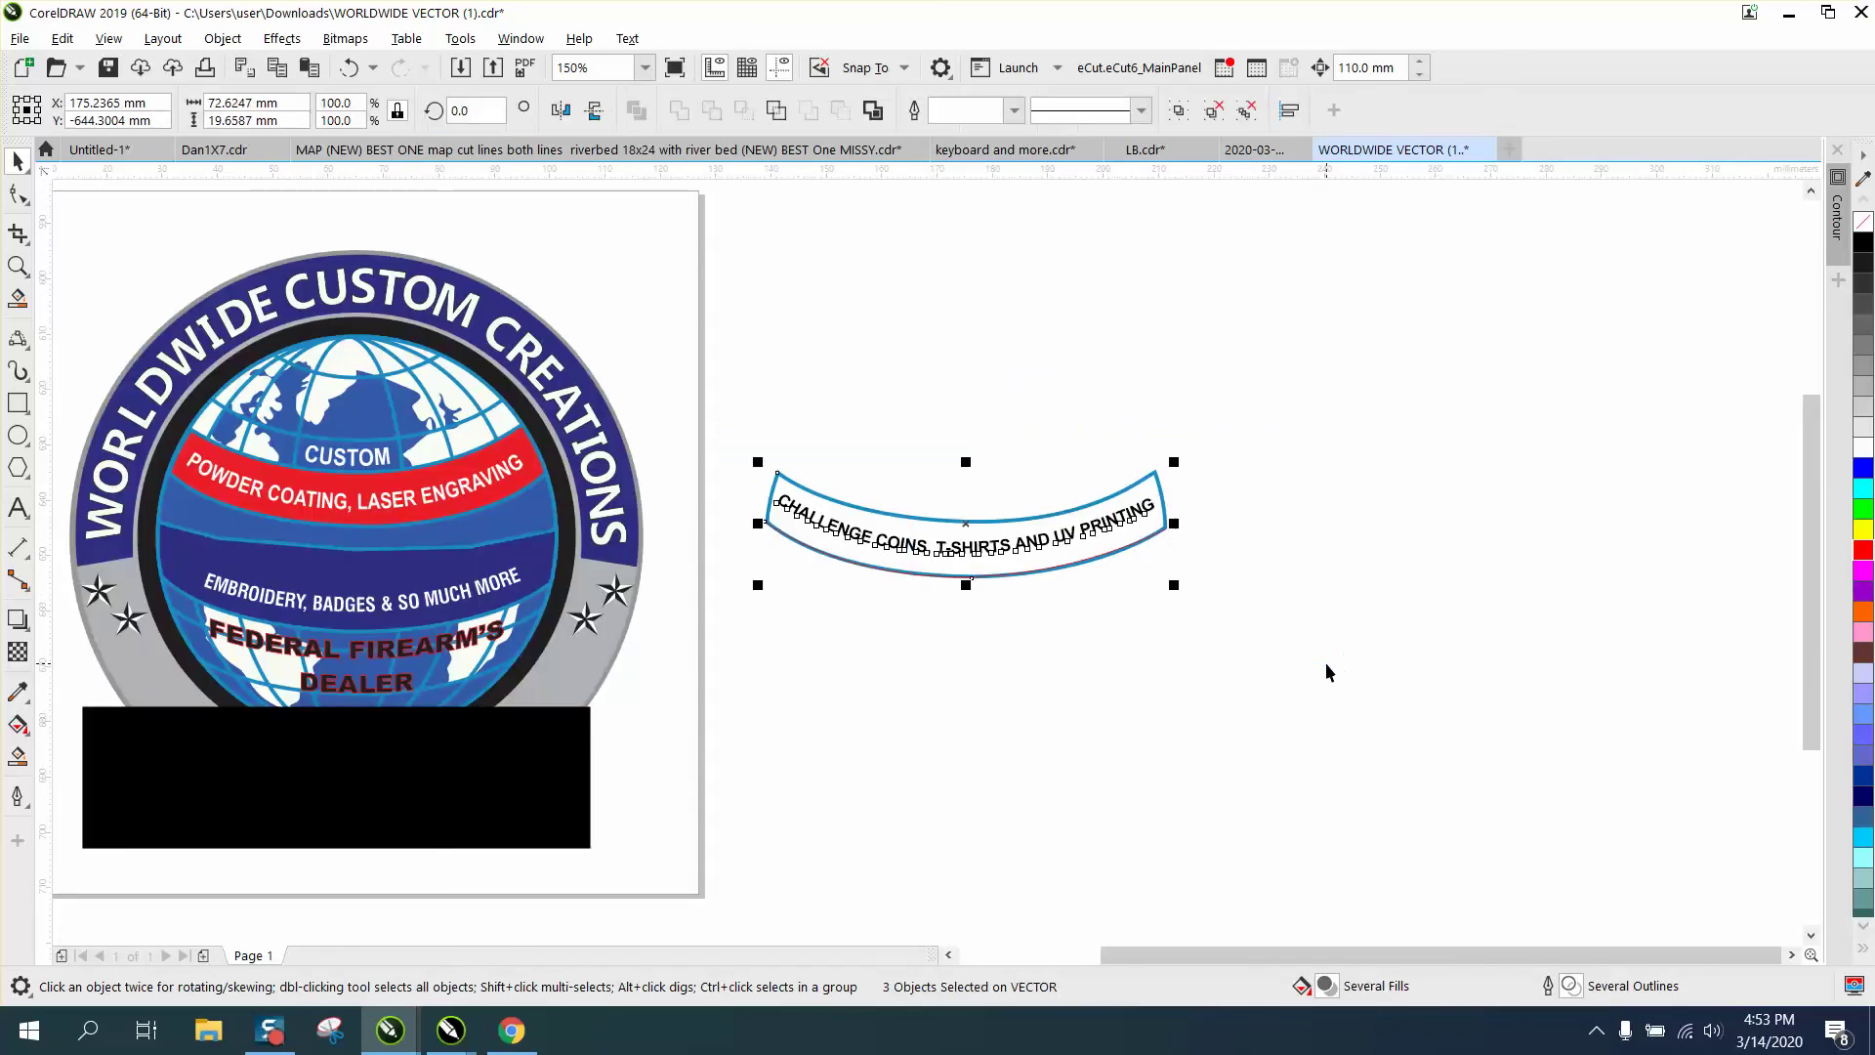
key("p")
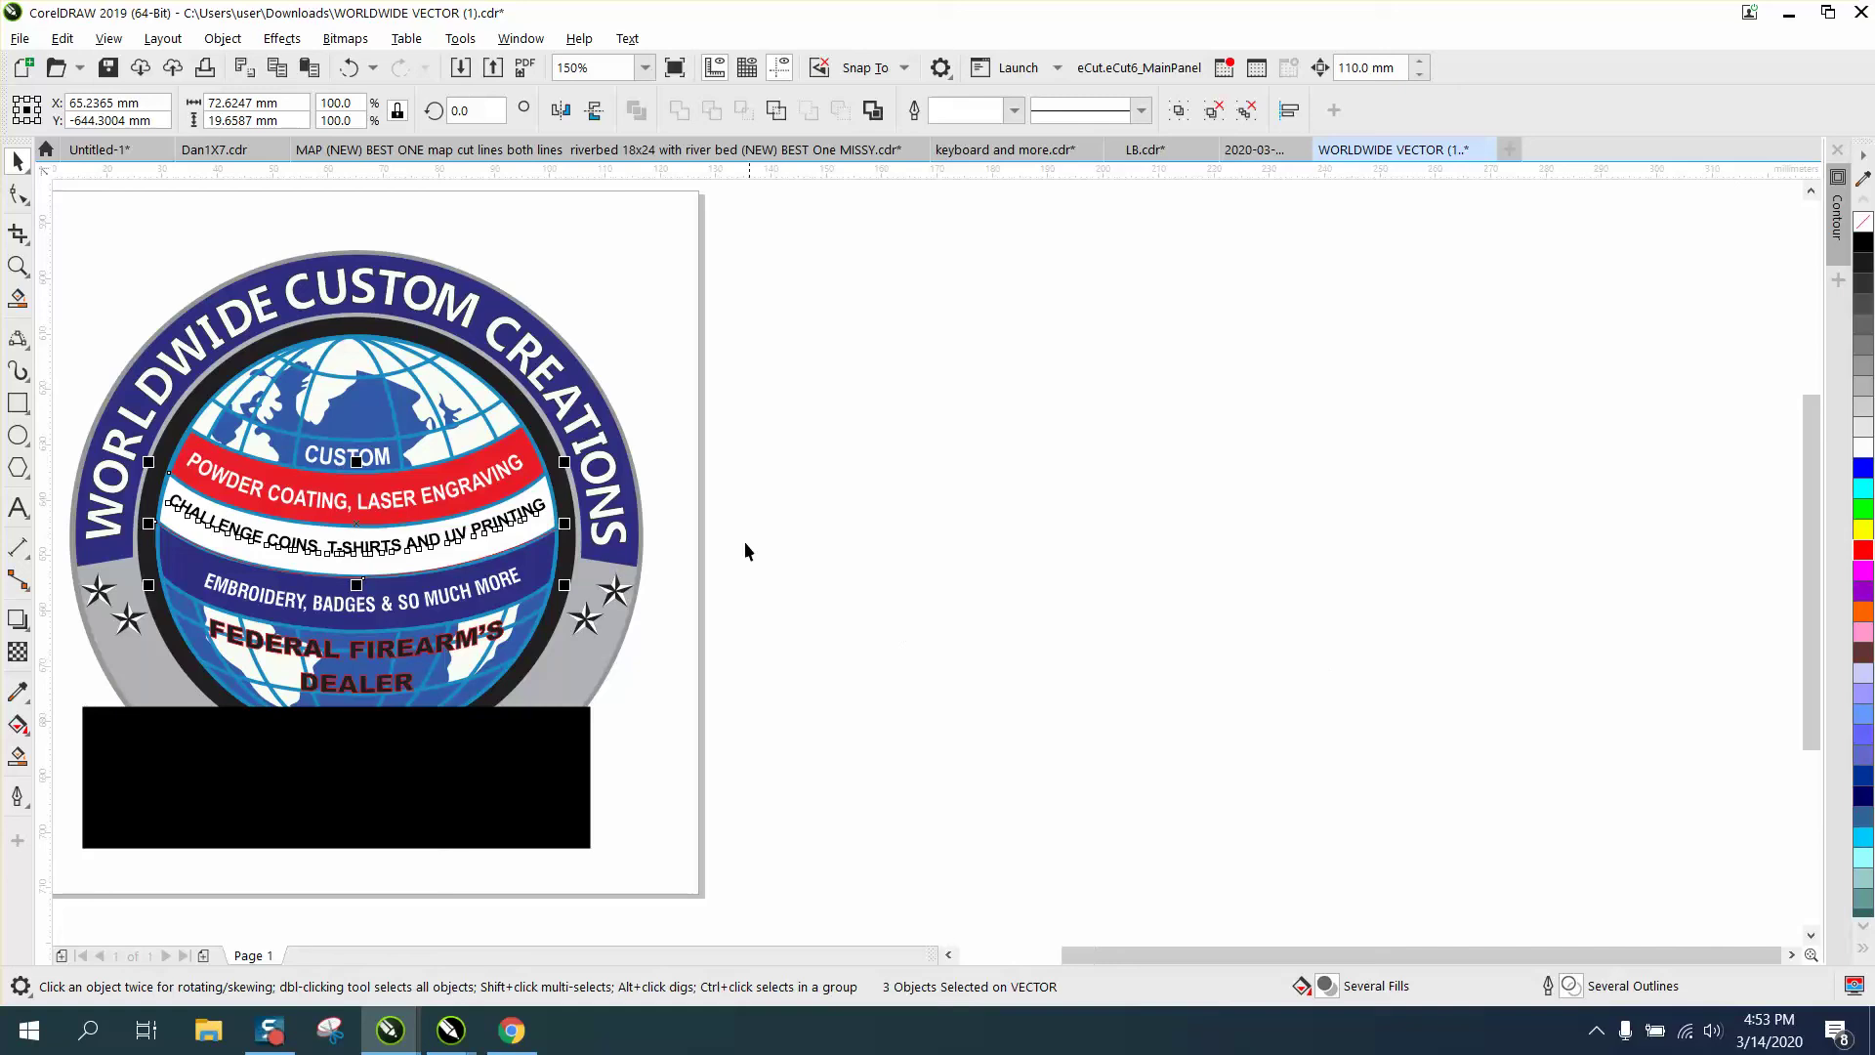
left_click(17, 265)
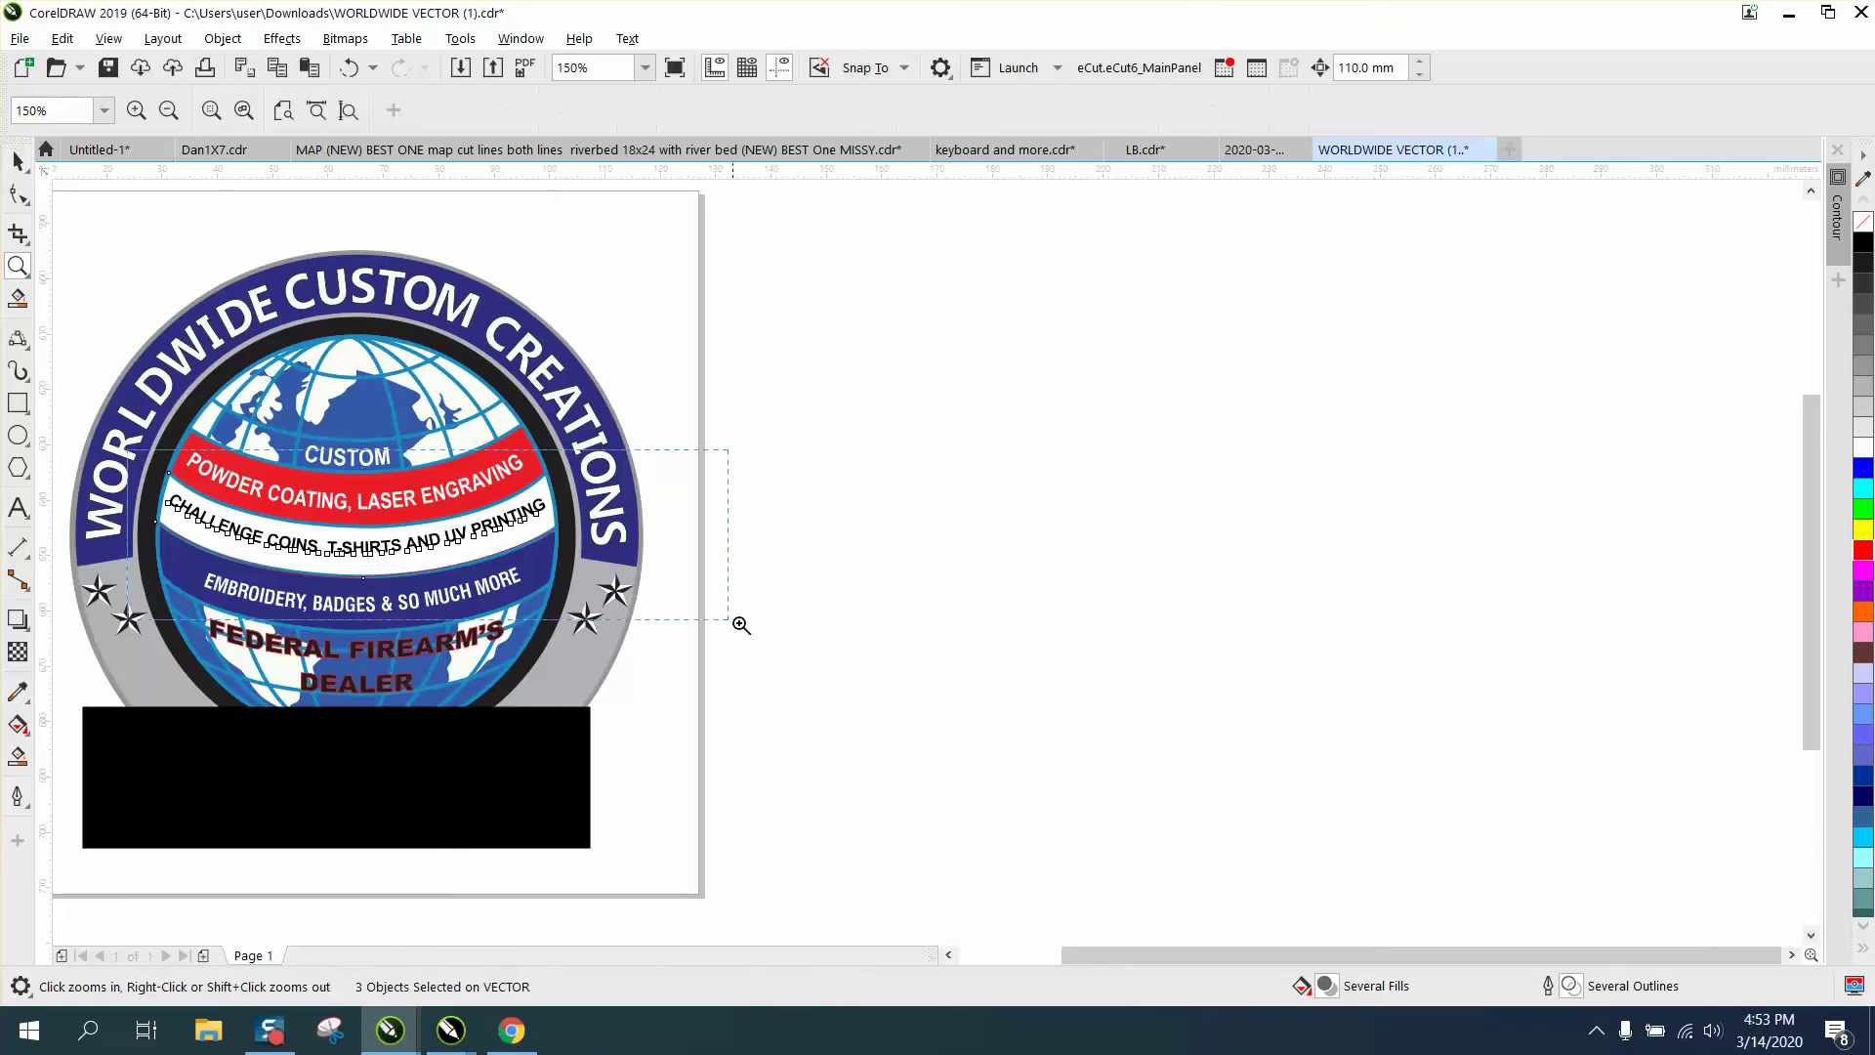
left_click(774, 634)
key("shift+F2")
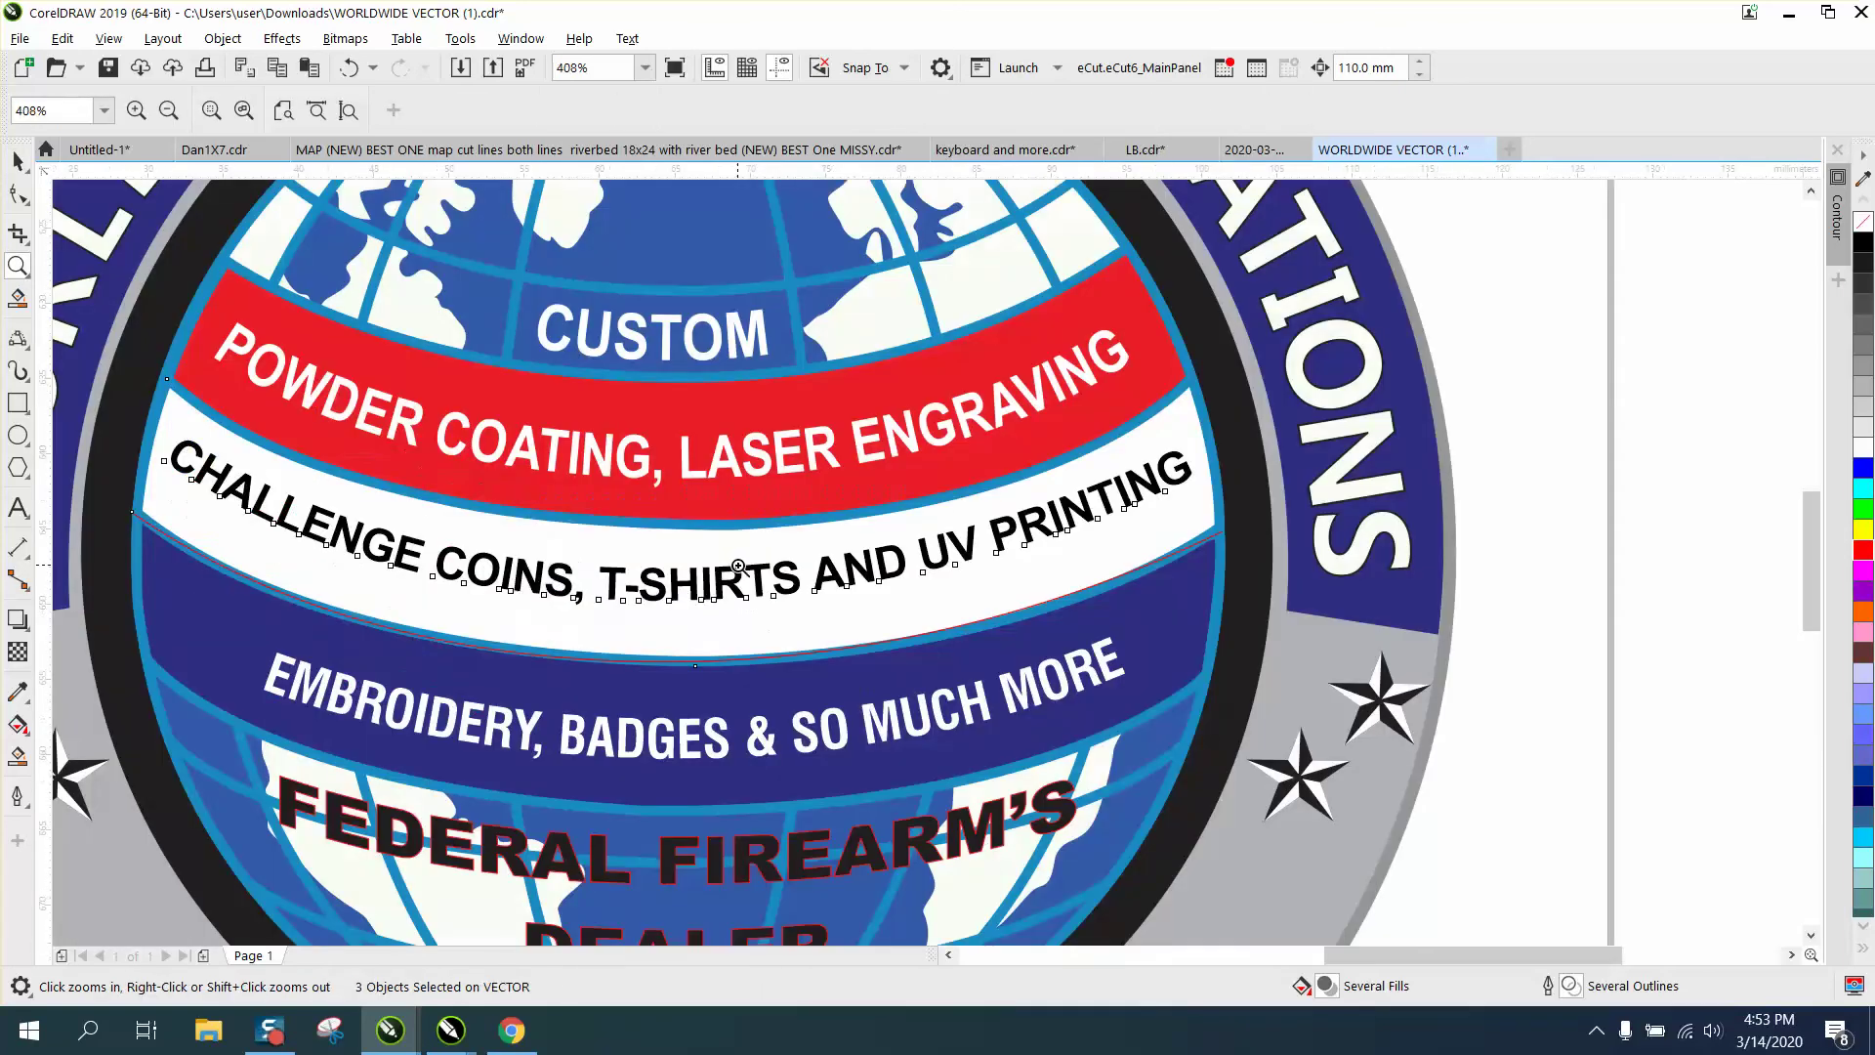
left_click(18, 161)
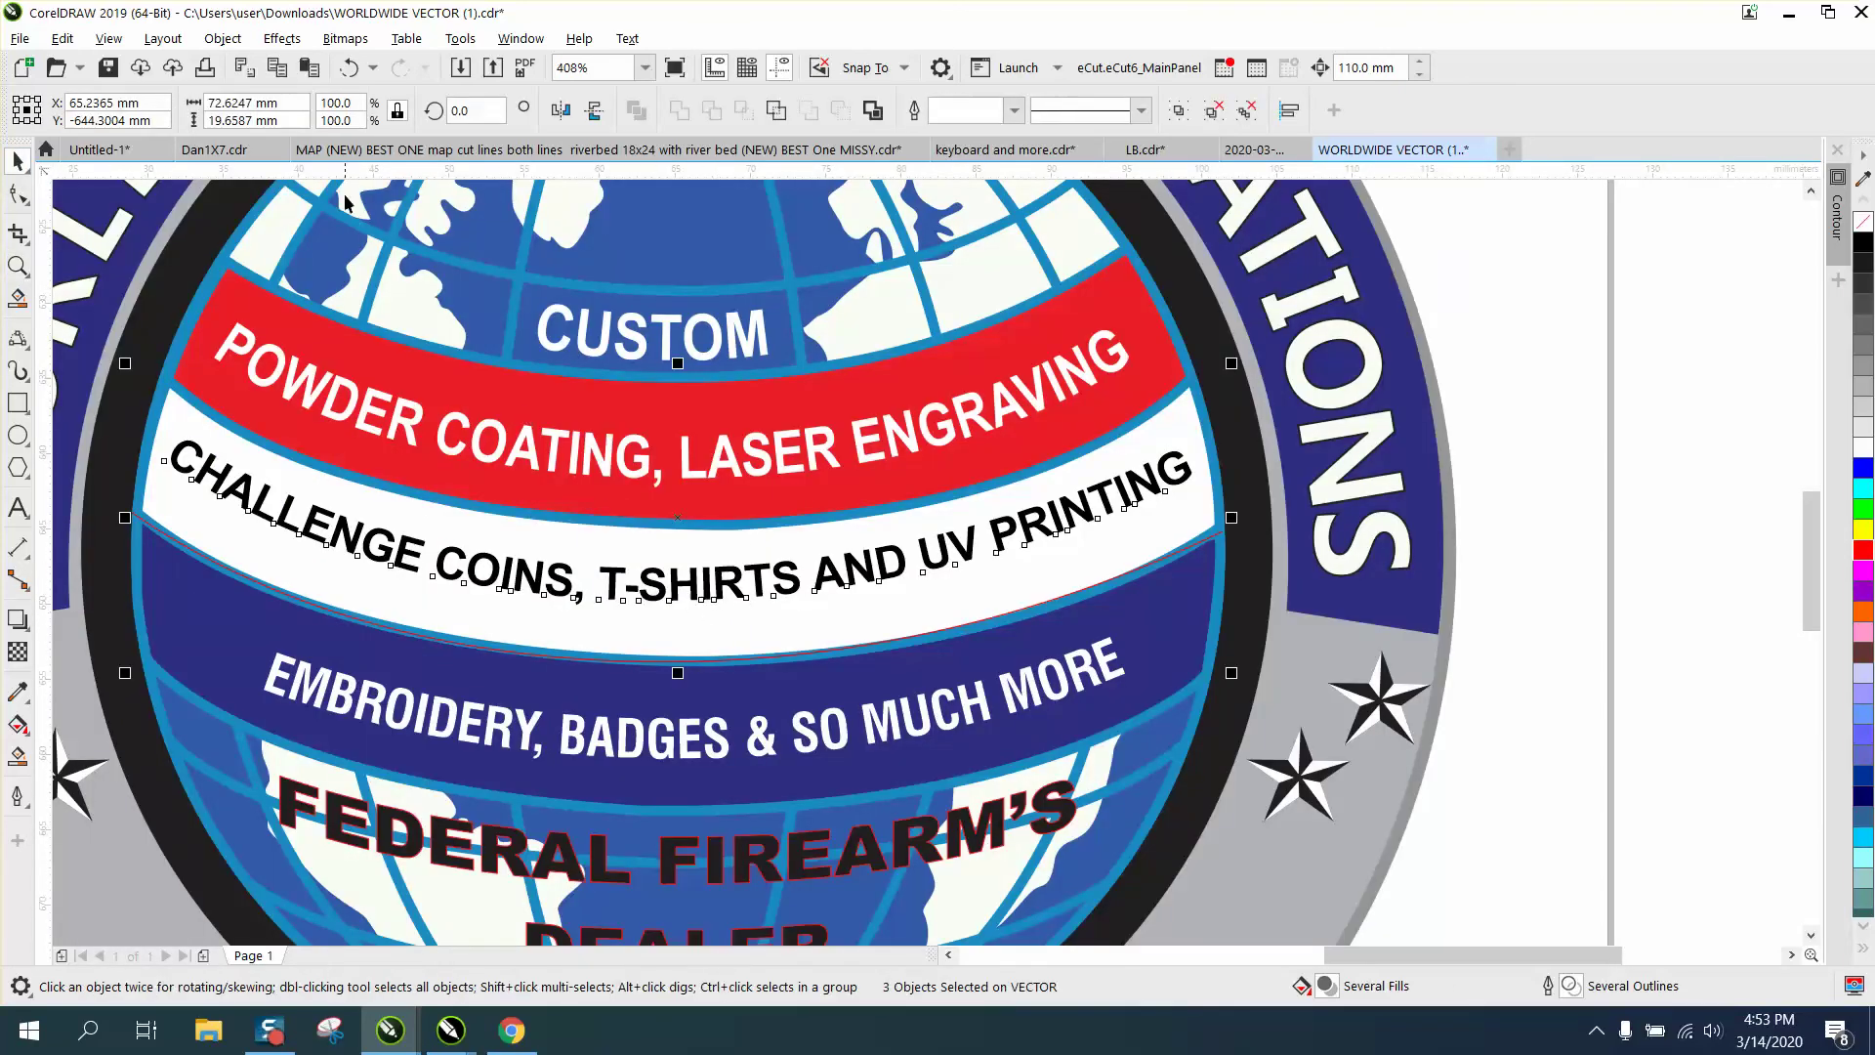
left_click(1584, 598)
left_click(1179, 484)
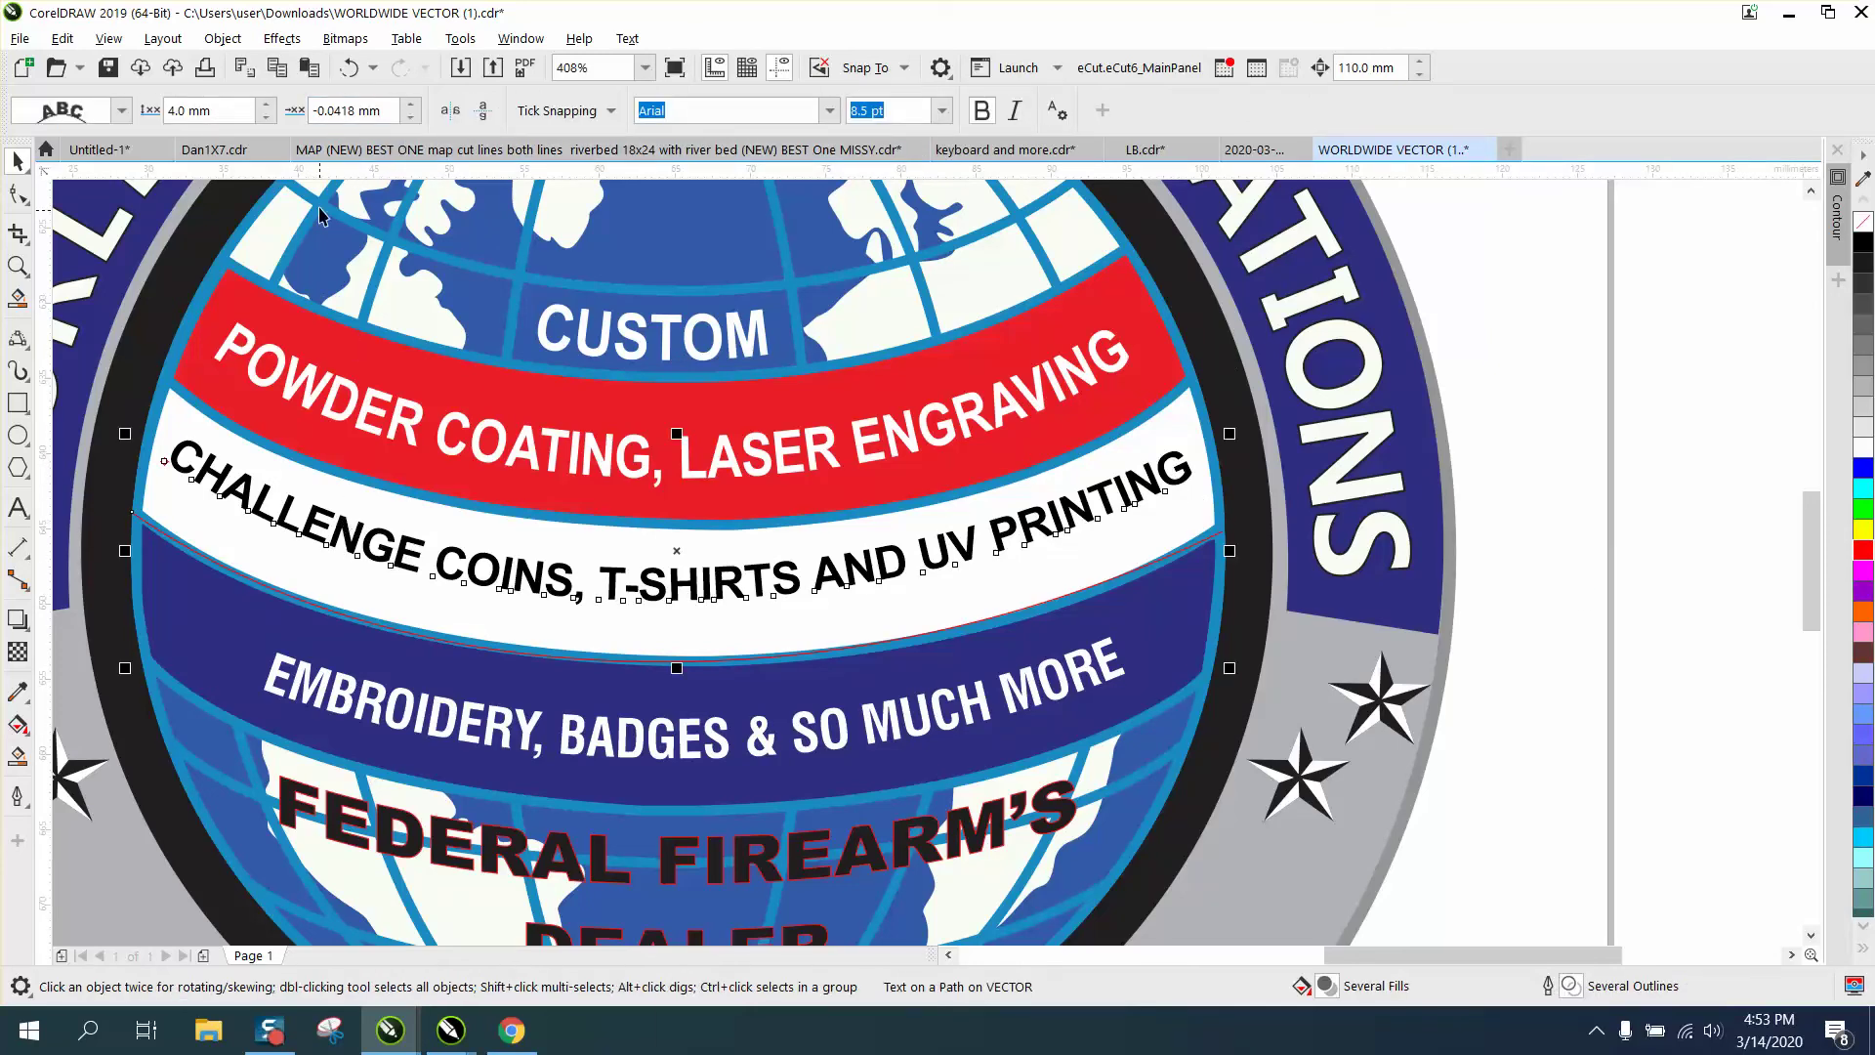
Step: Set the text's distance from path to 3.5 mm, keeping the offset at -0.0418 mm
left_click(265, 116)
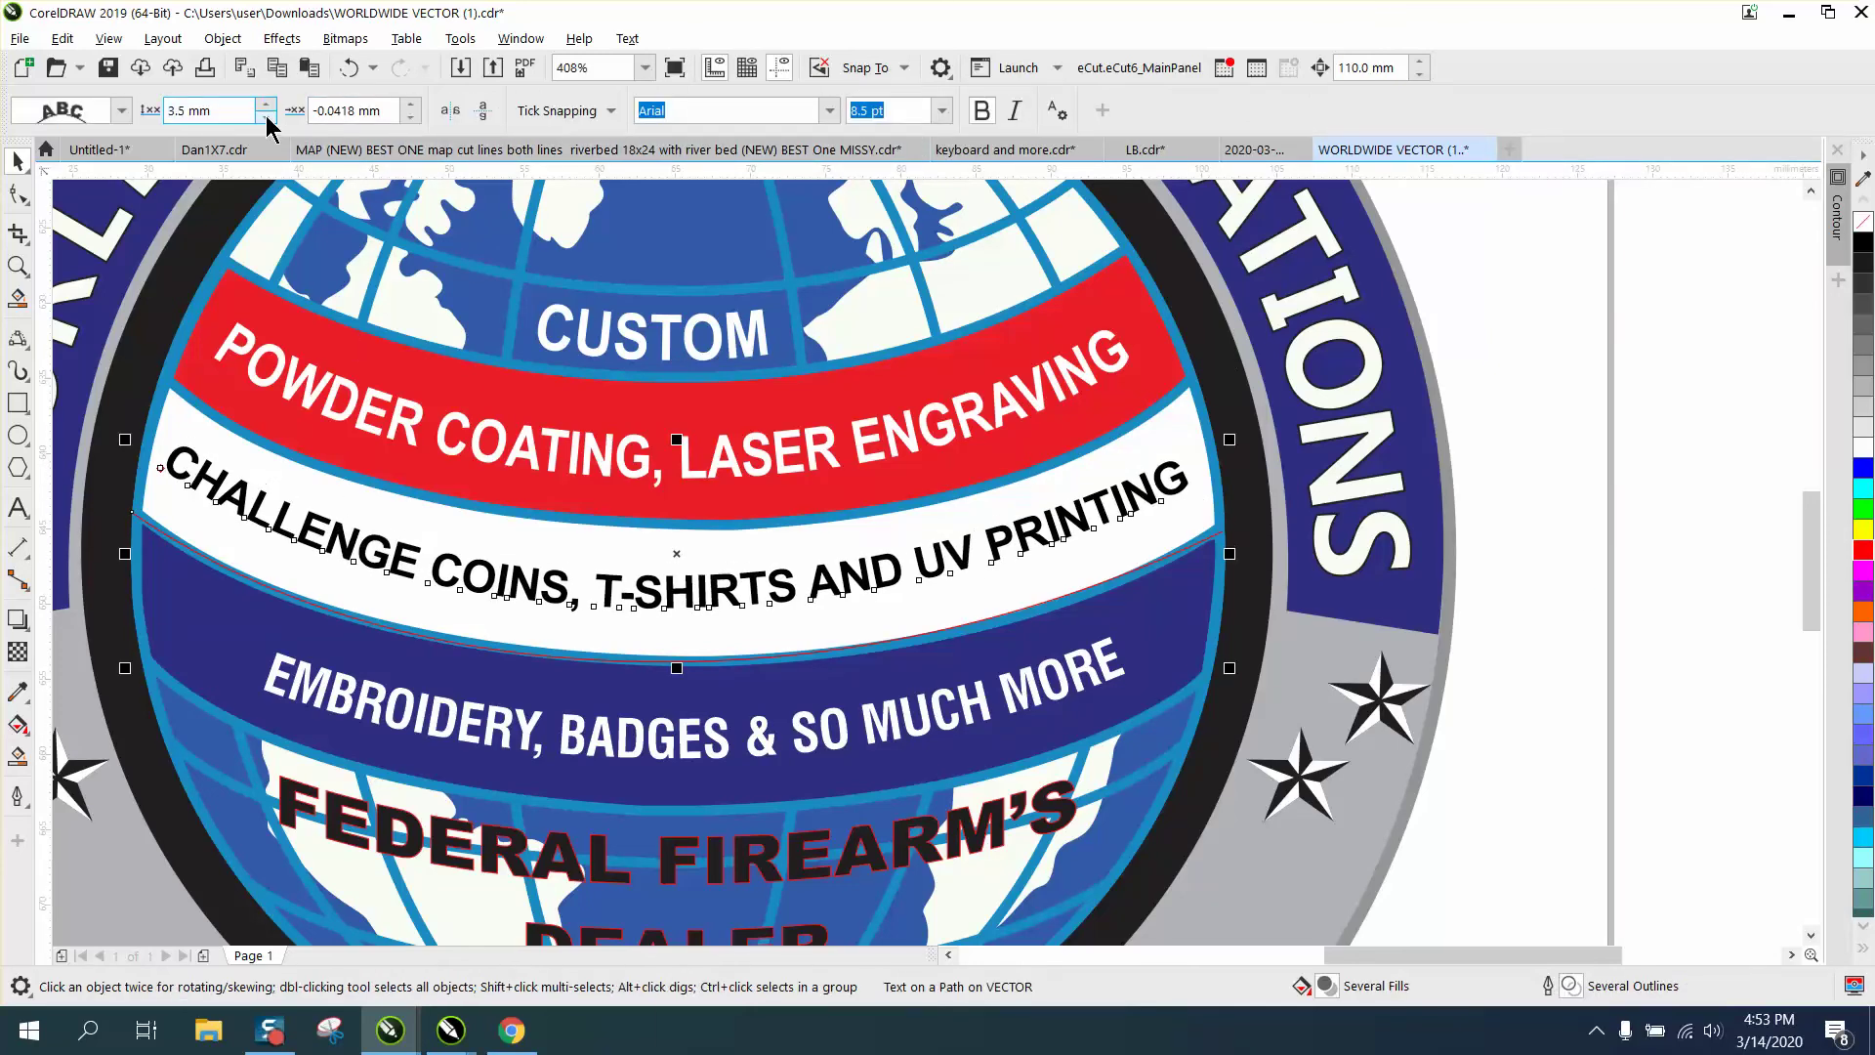
left_click(267, 118)
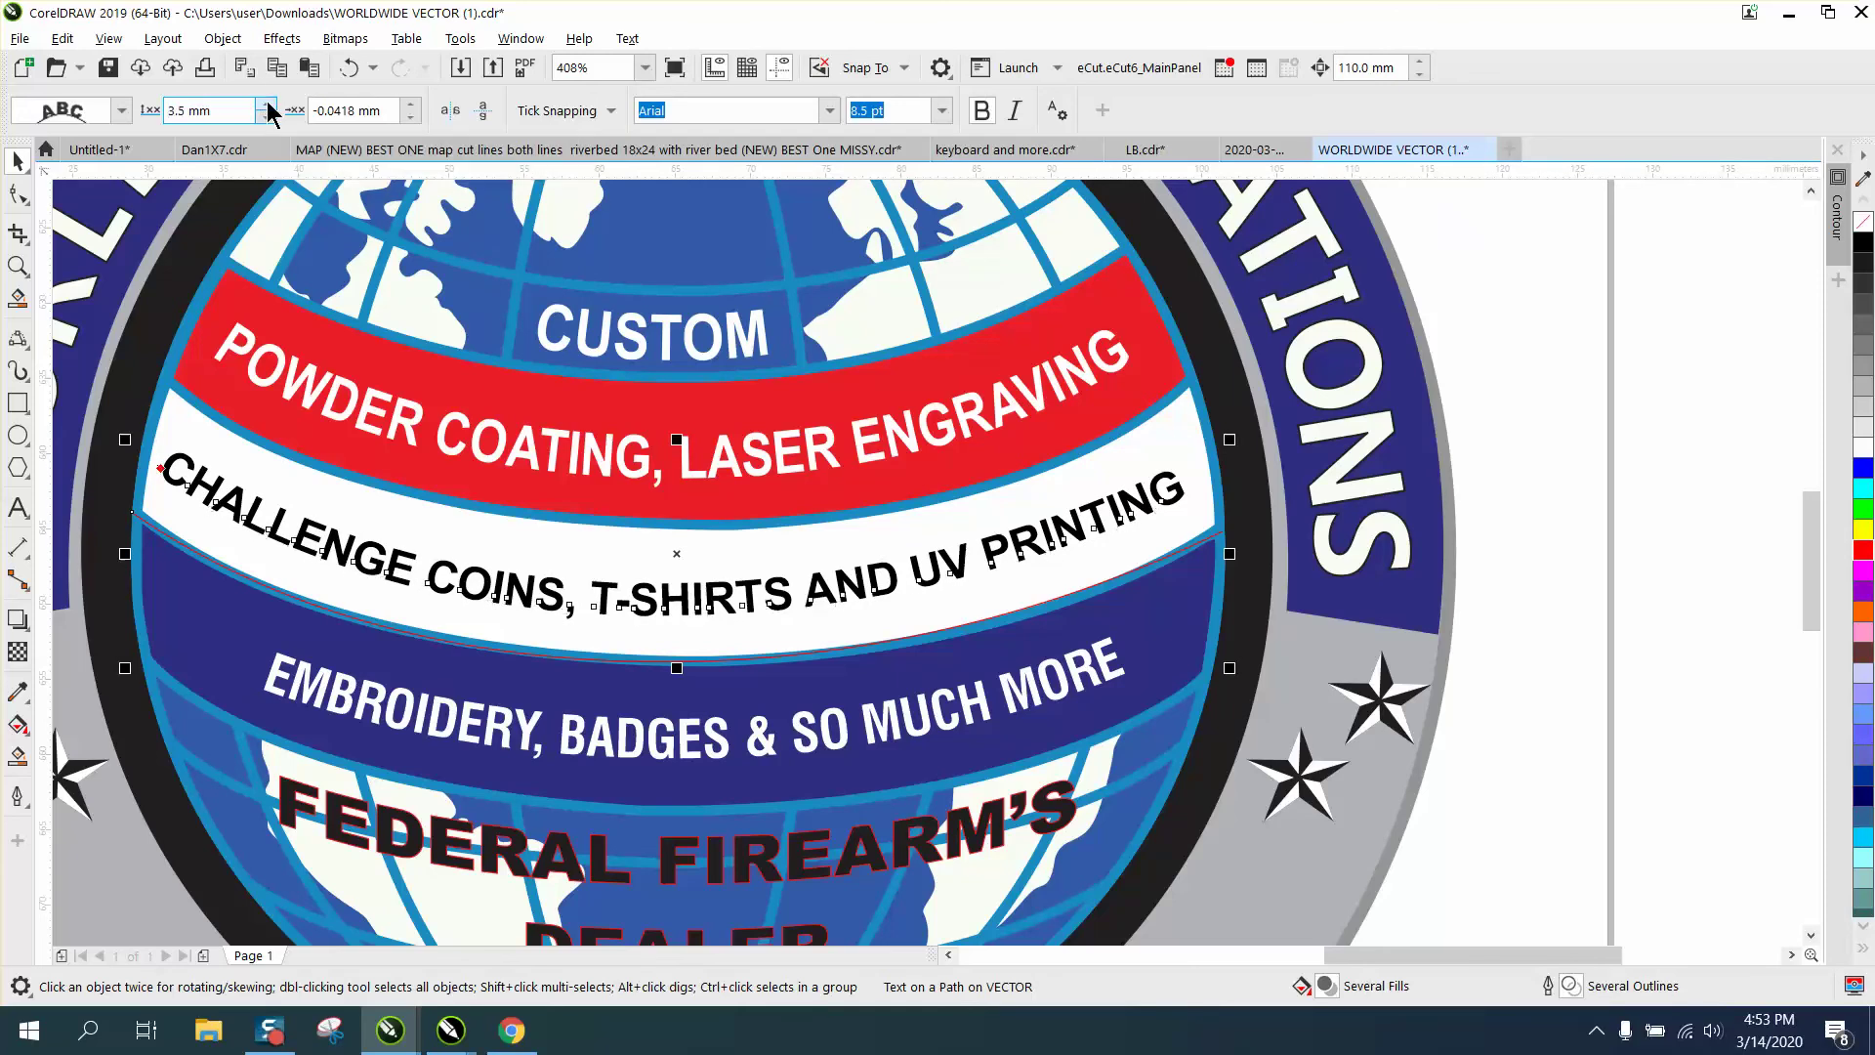
left_click(267, 104)
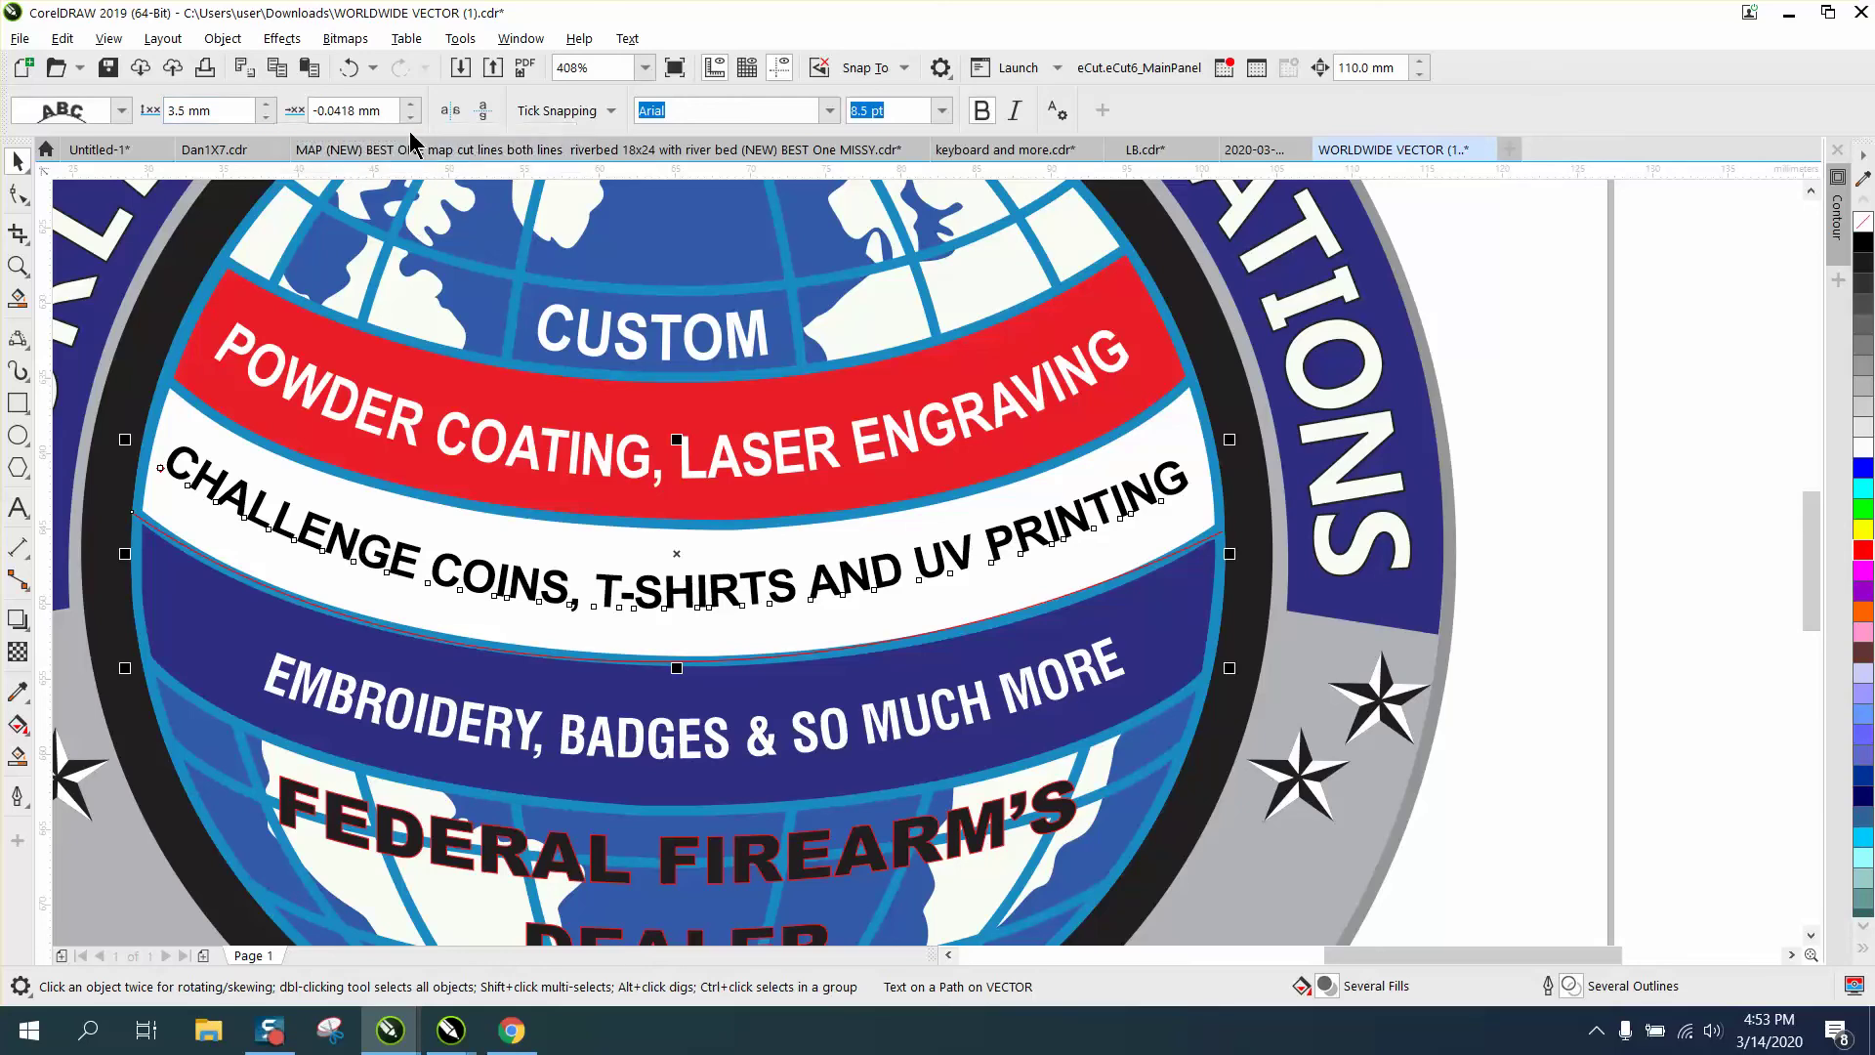
left_click(409, 109)
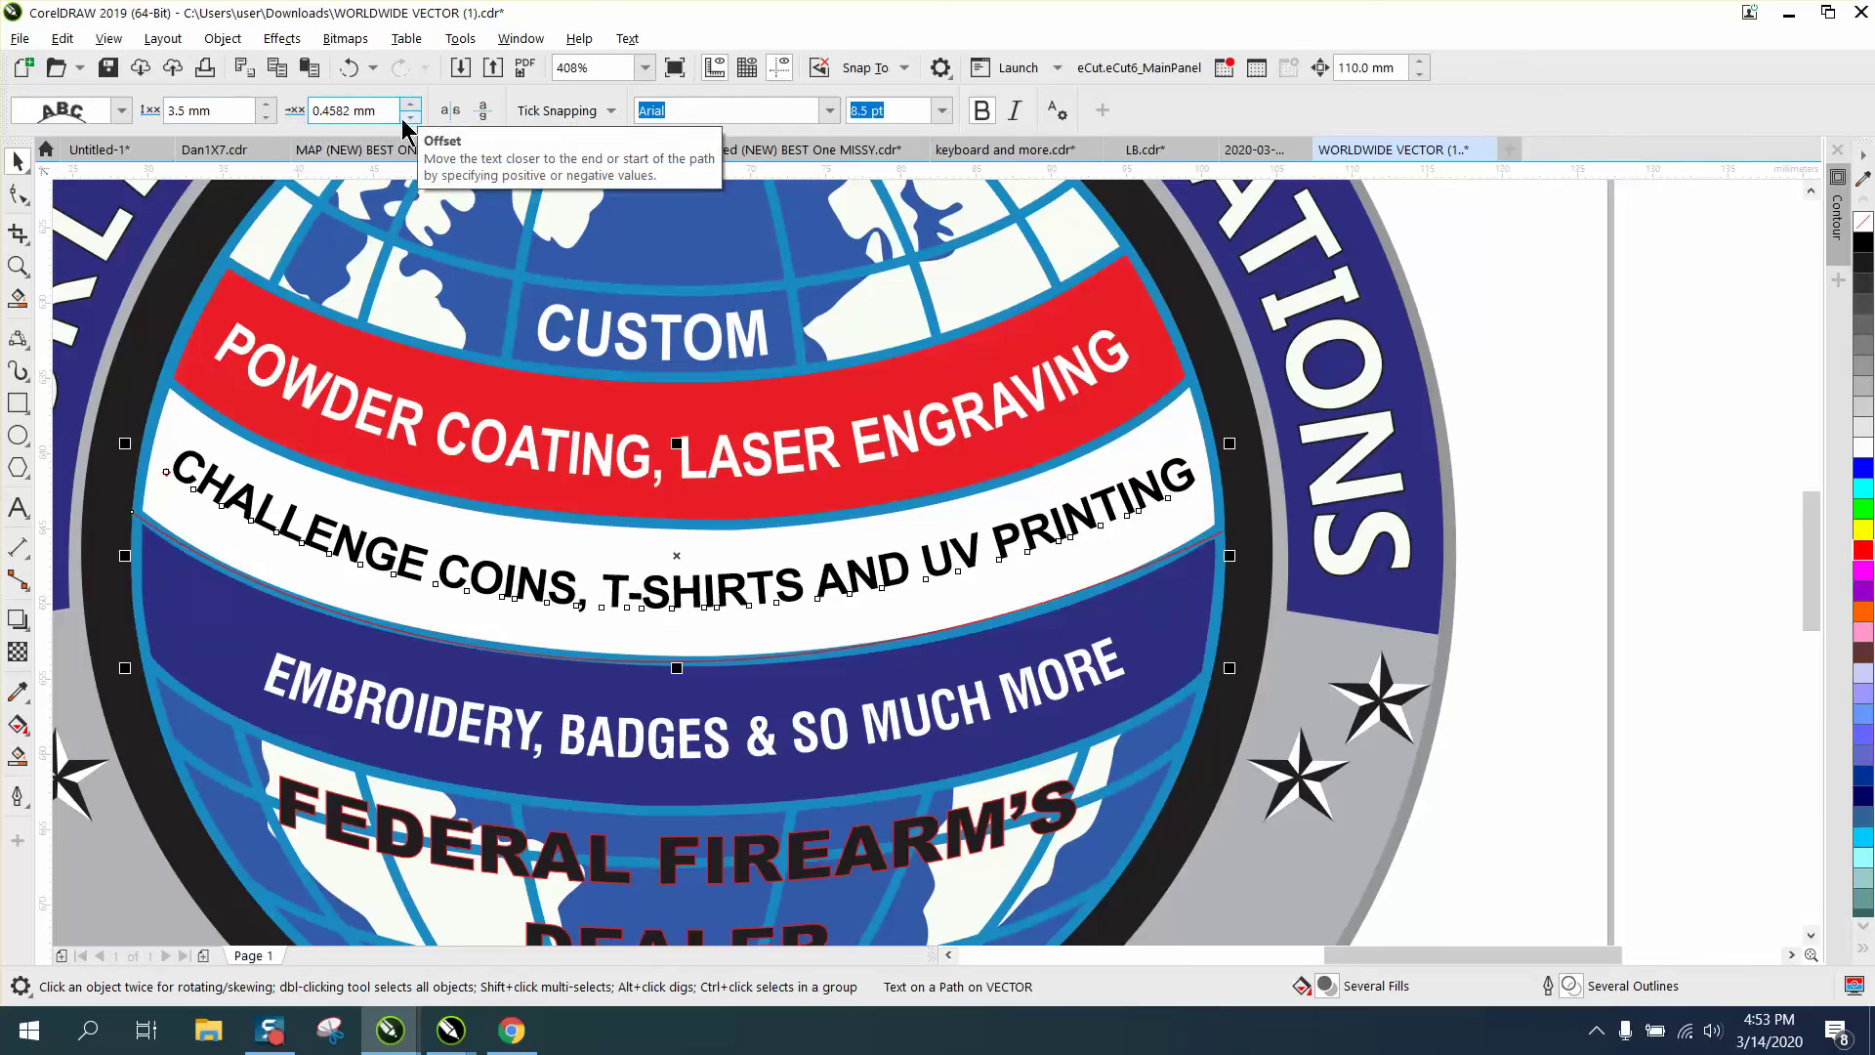
left_click(403, 118)
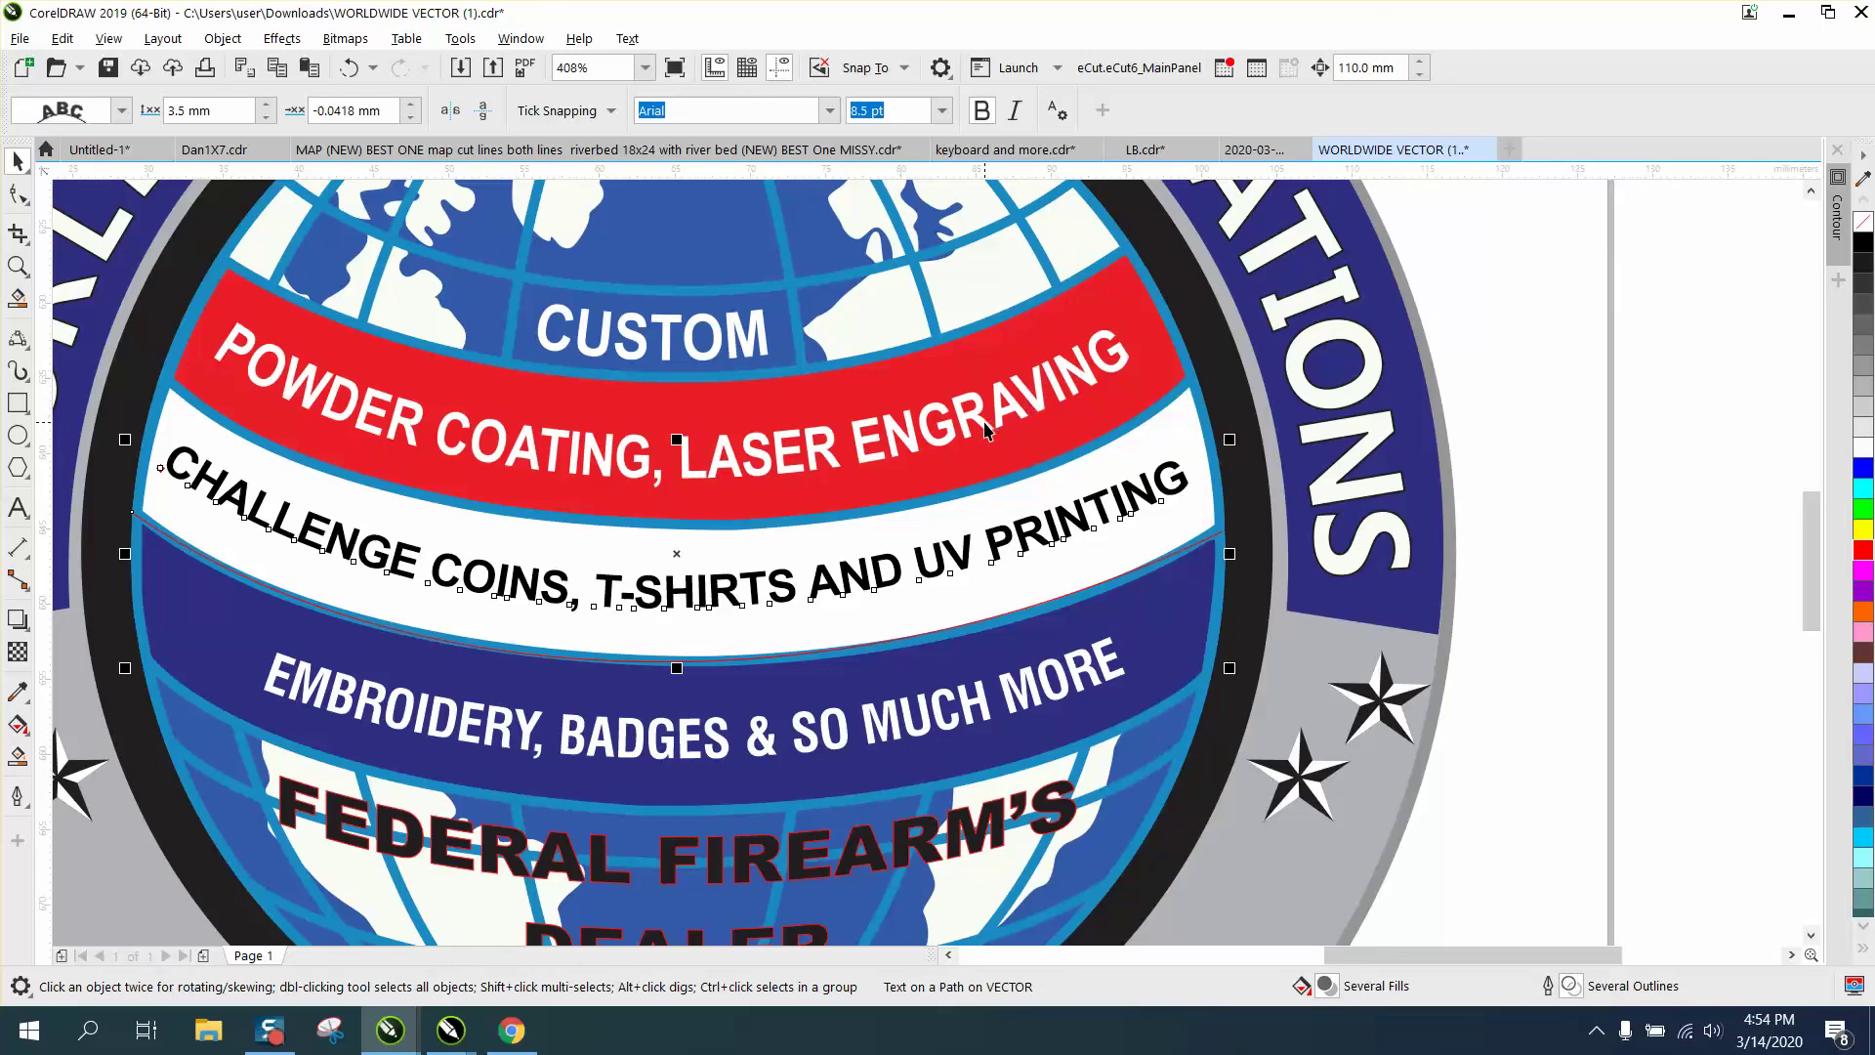
scroll(987, 430, "down", 1)
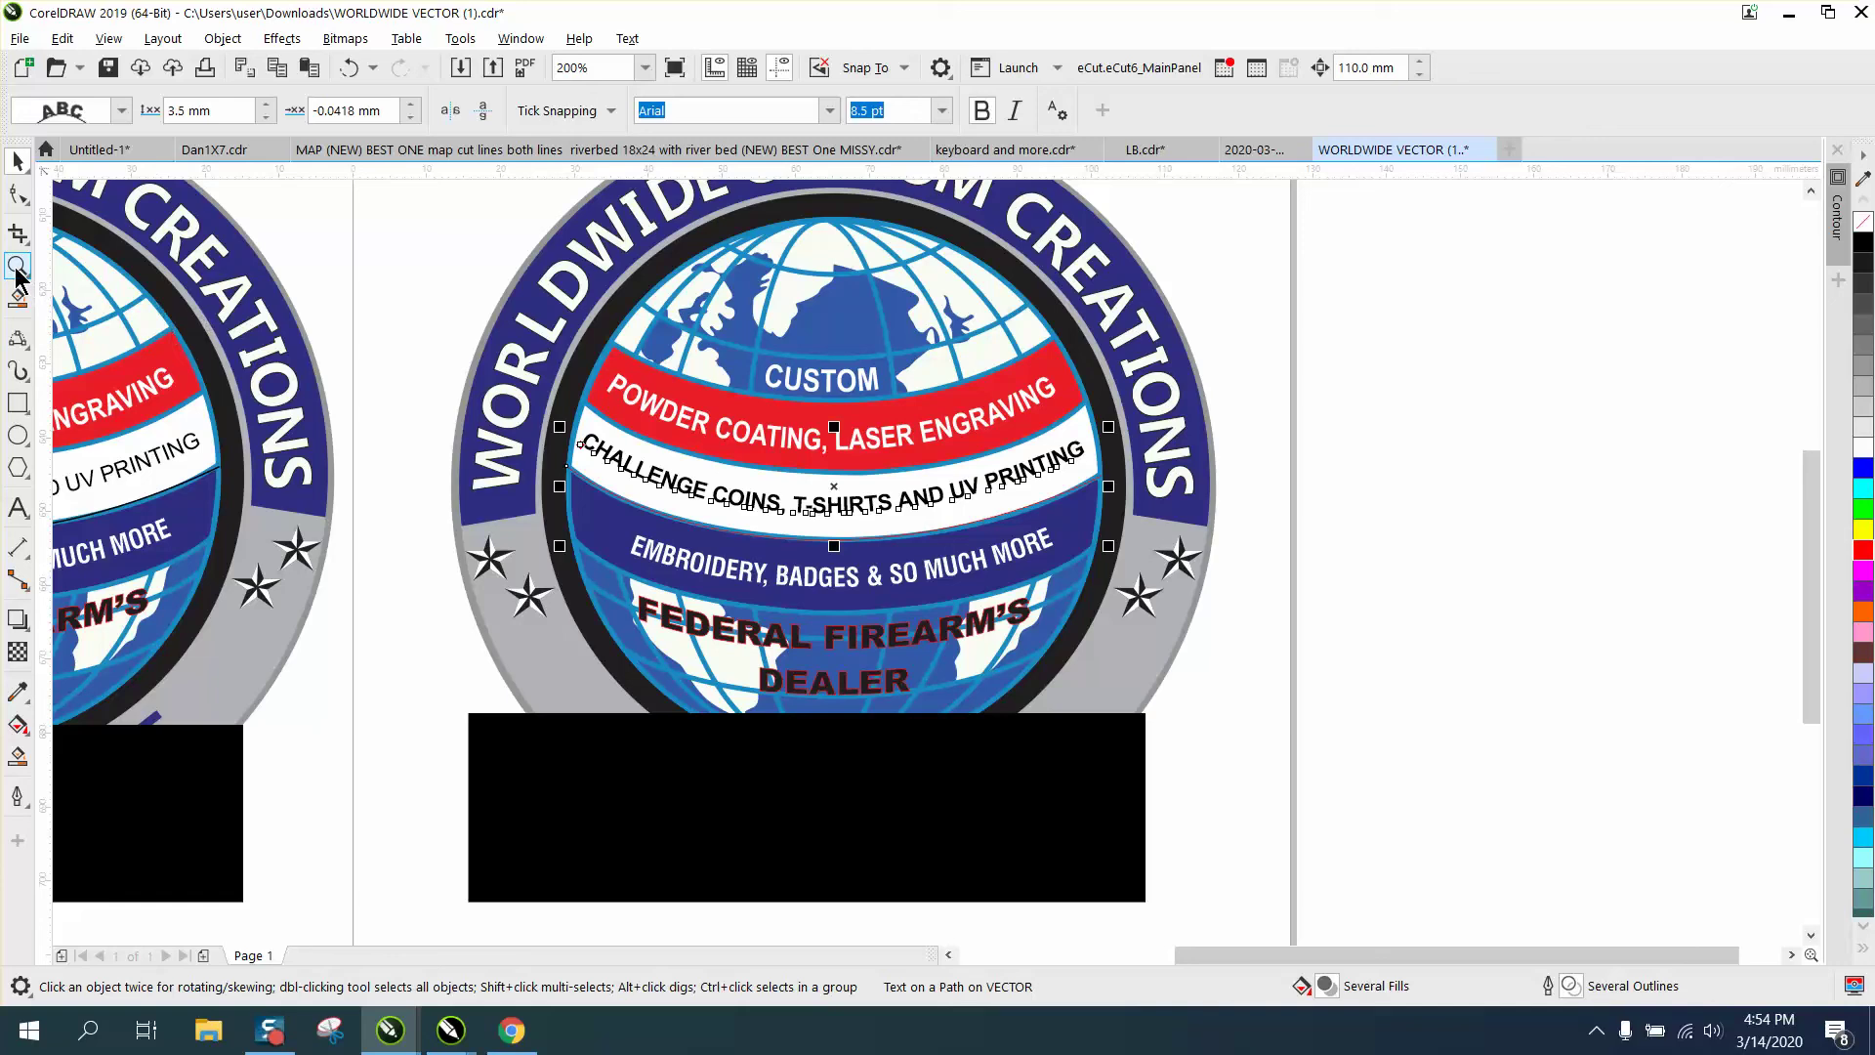
left_click(18, 265)
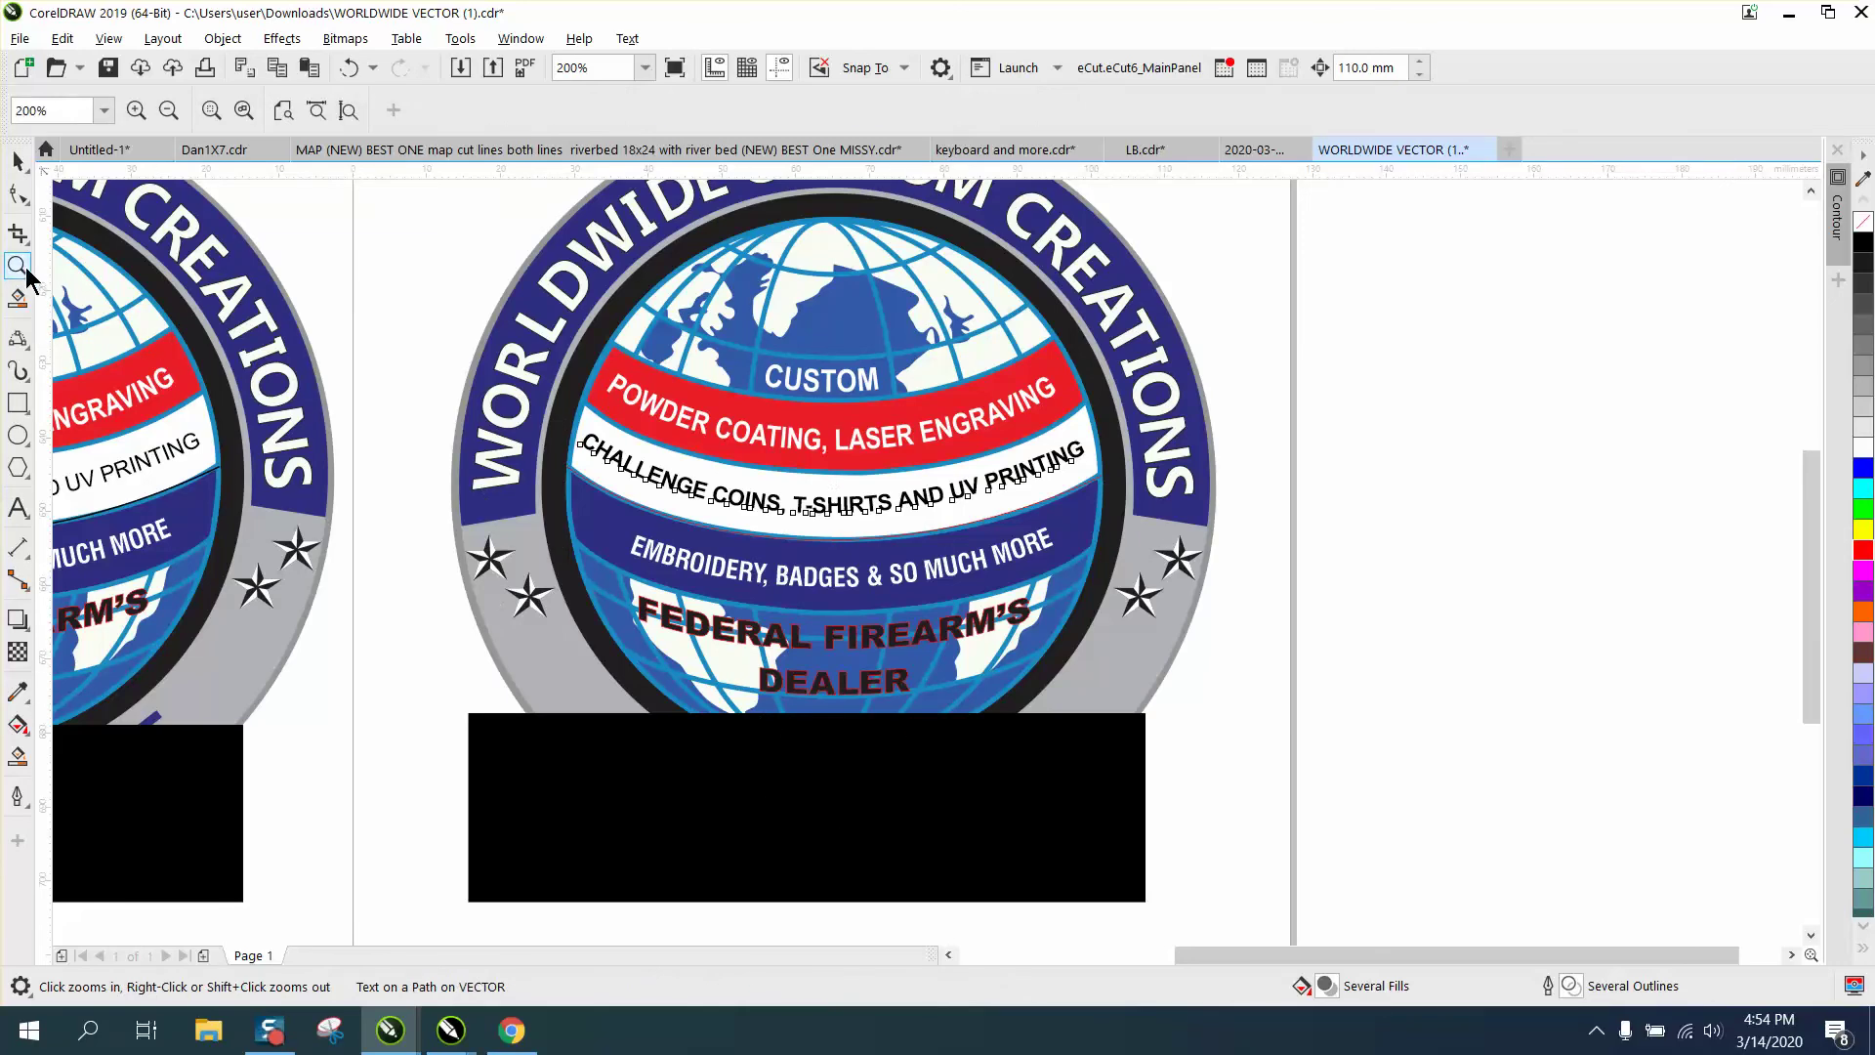
left_click_drag(612, 537, 1130, 723)
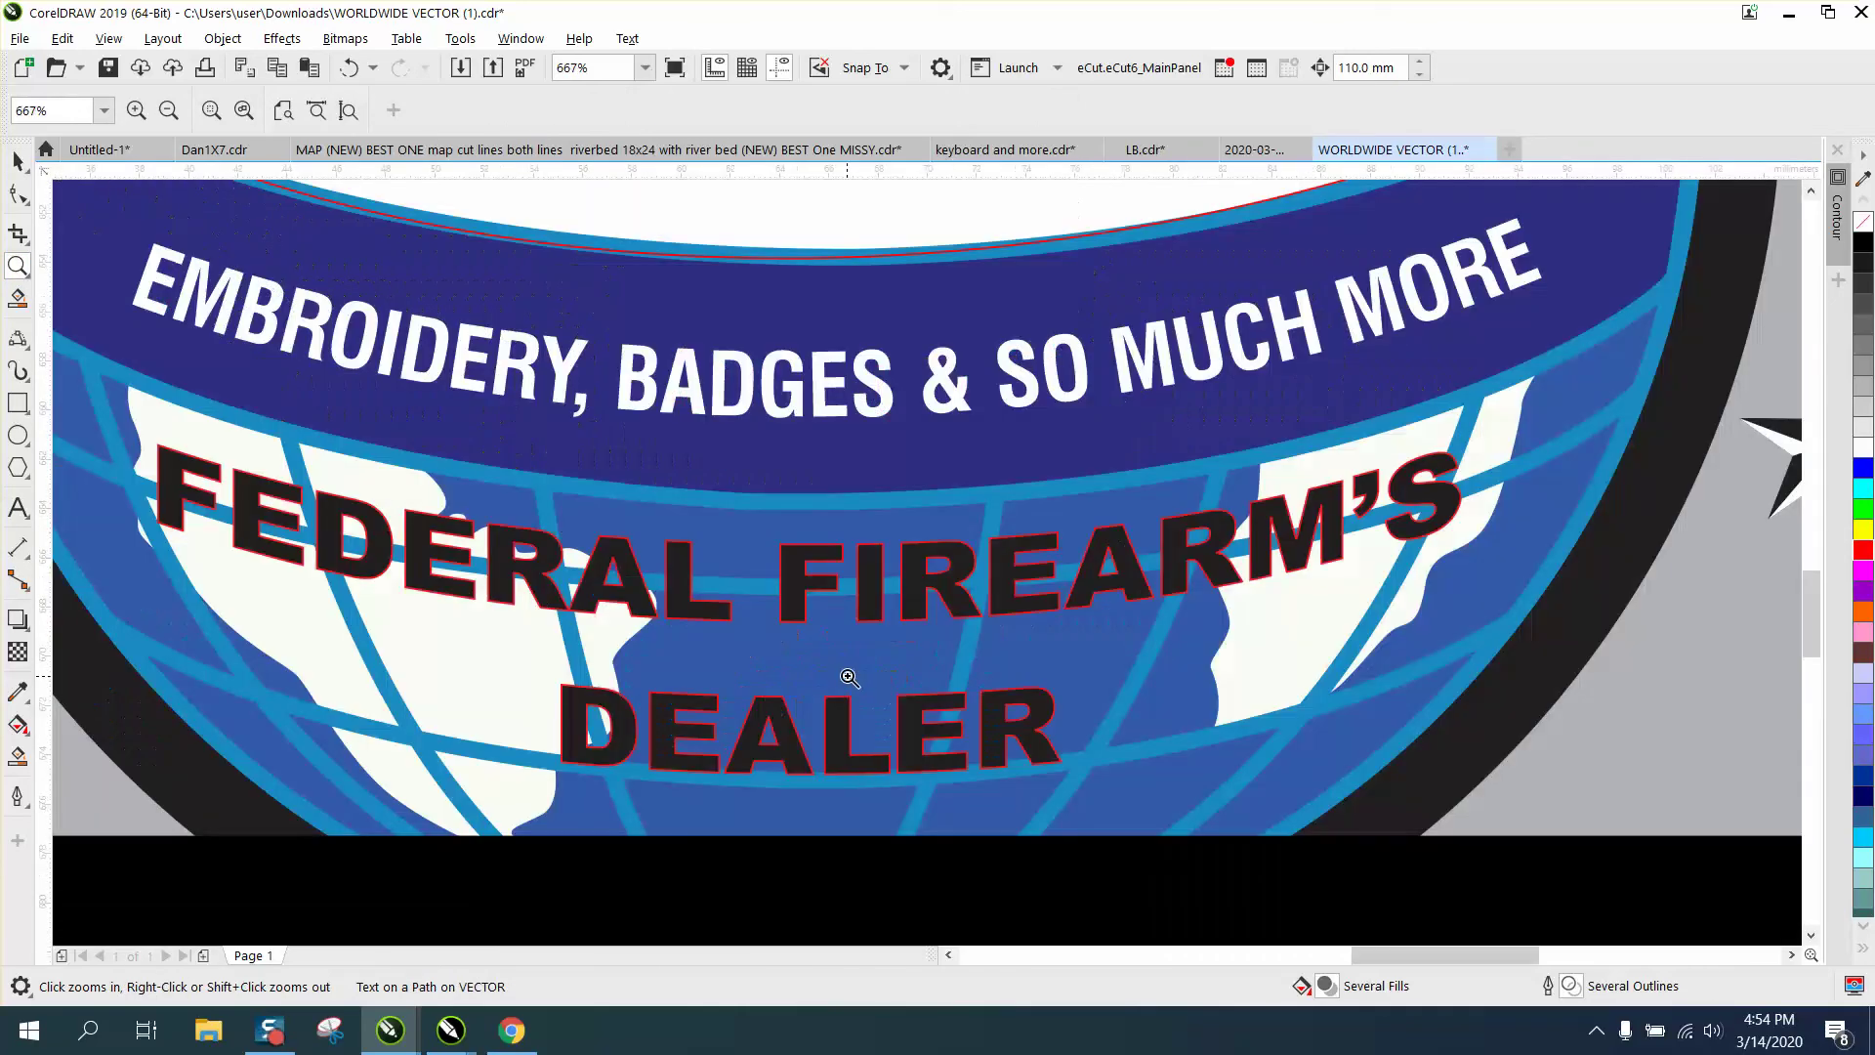
left_click(22, 167)
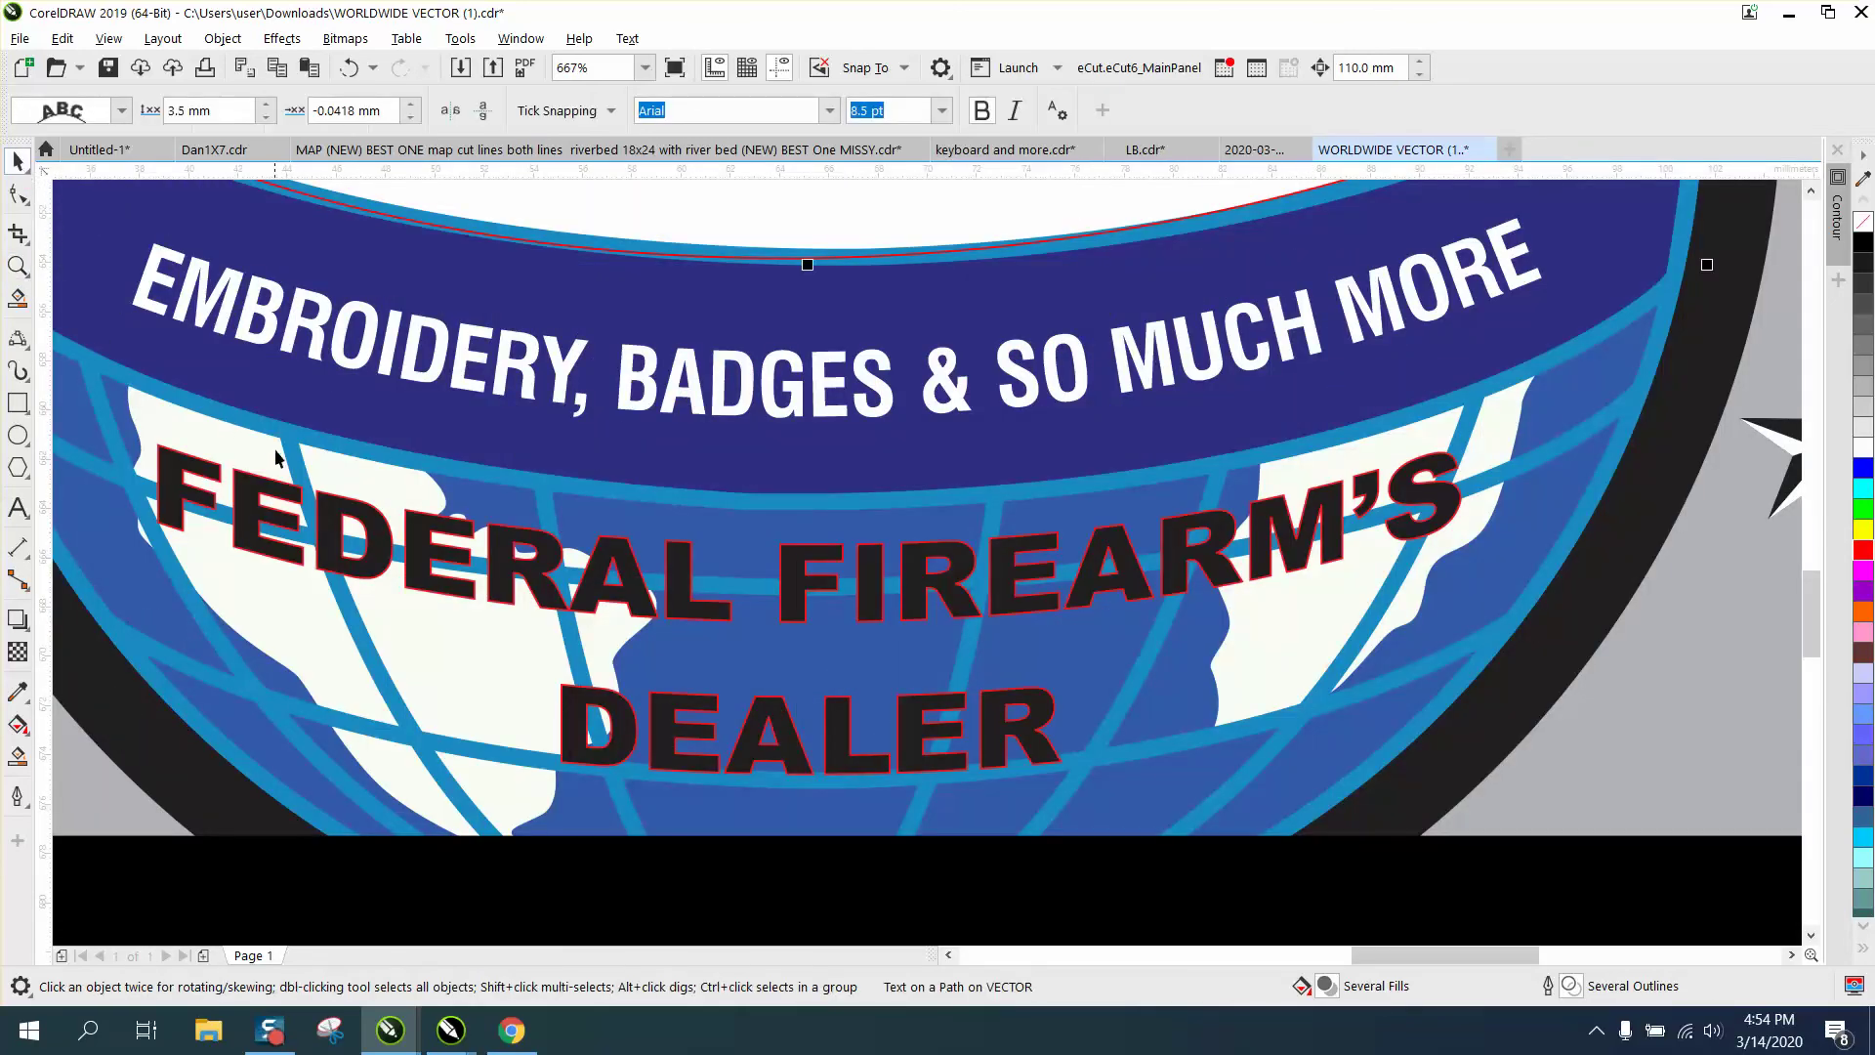
left_click(348, 508)
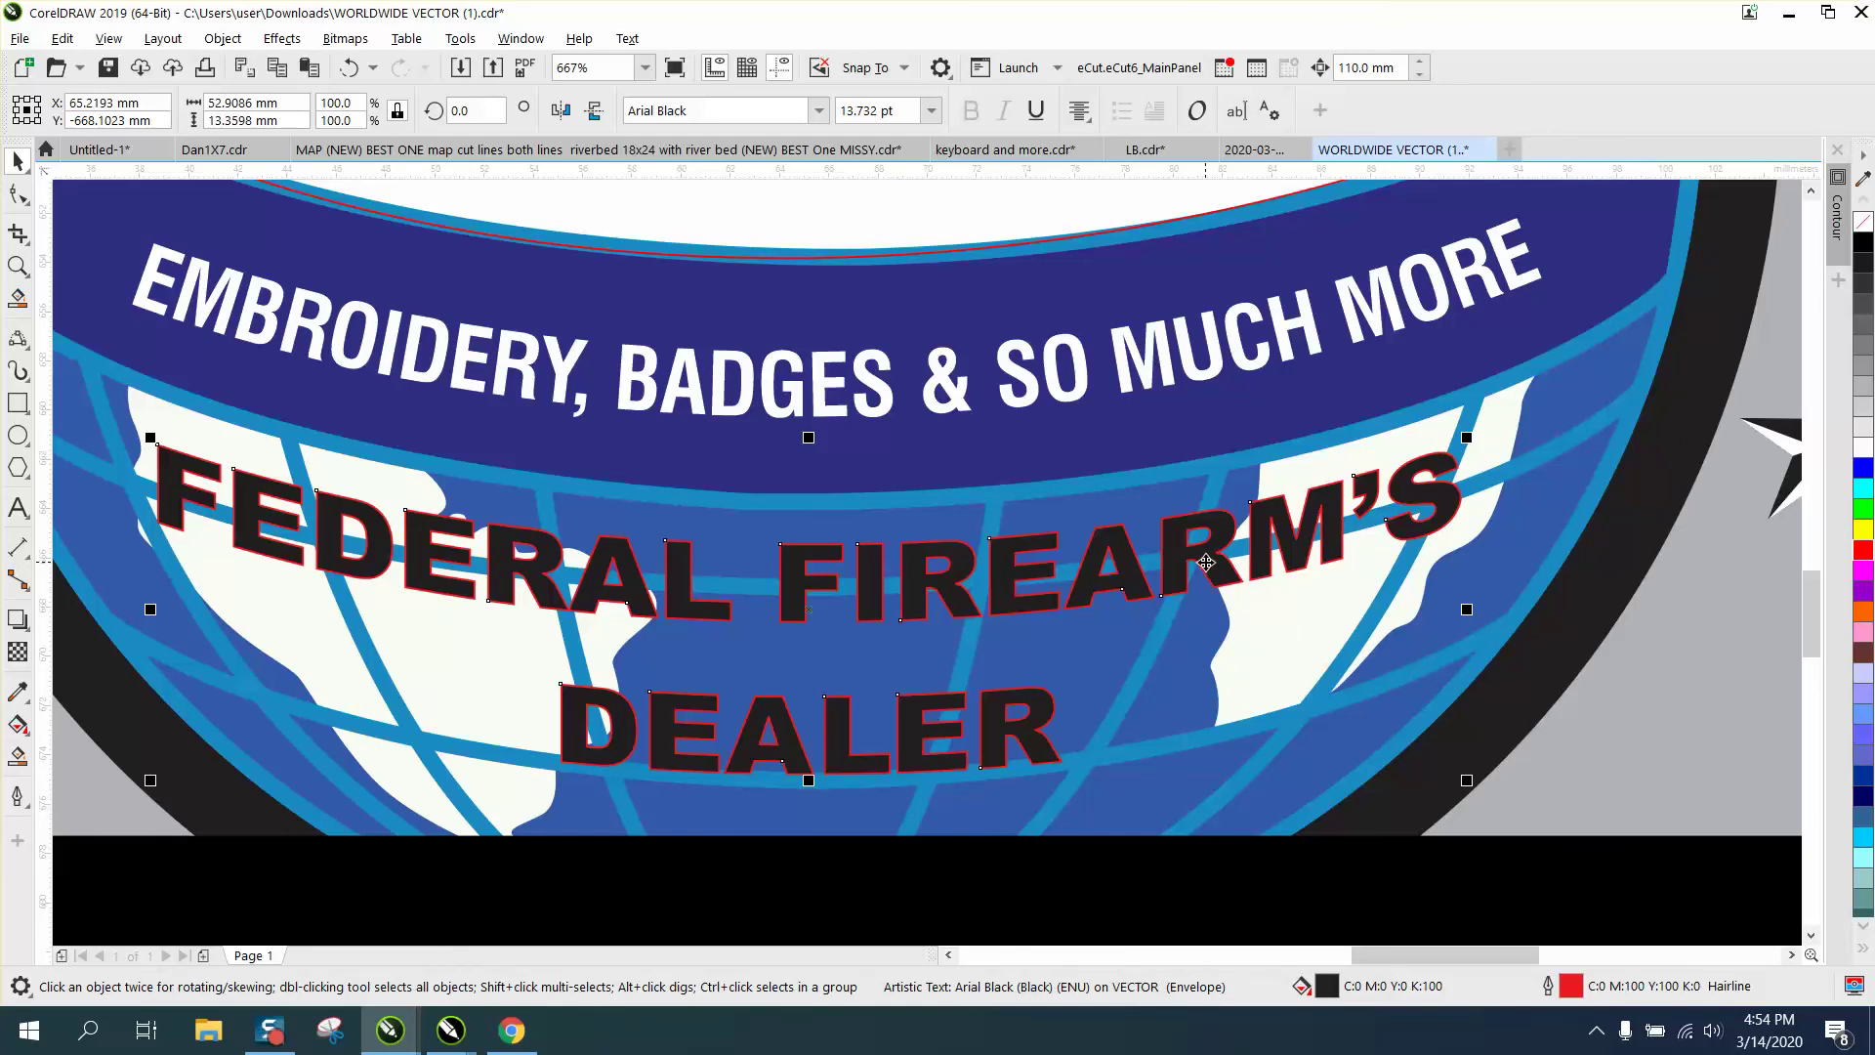
scroll(1142, 560, "down", 3)
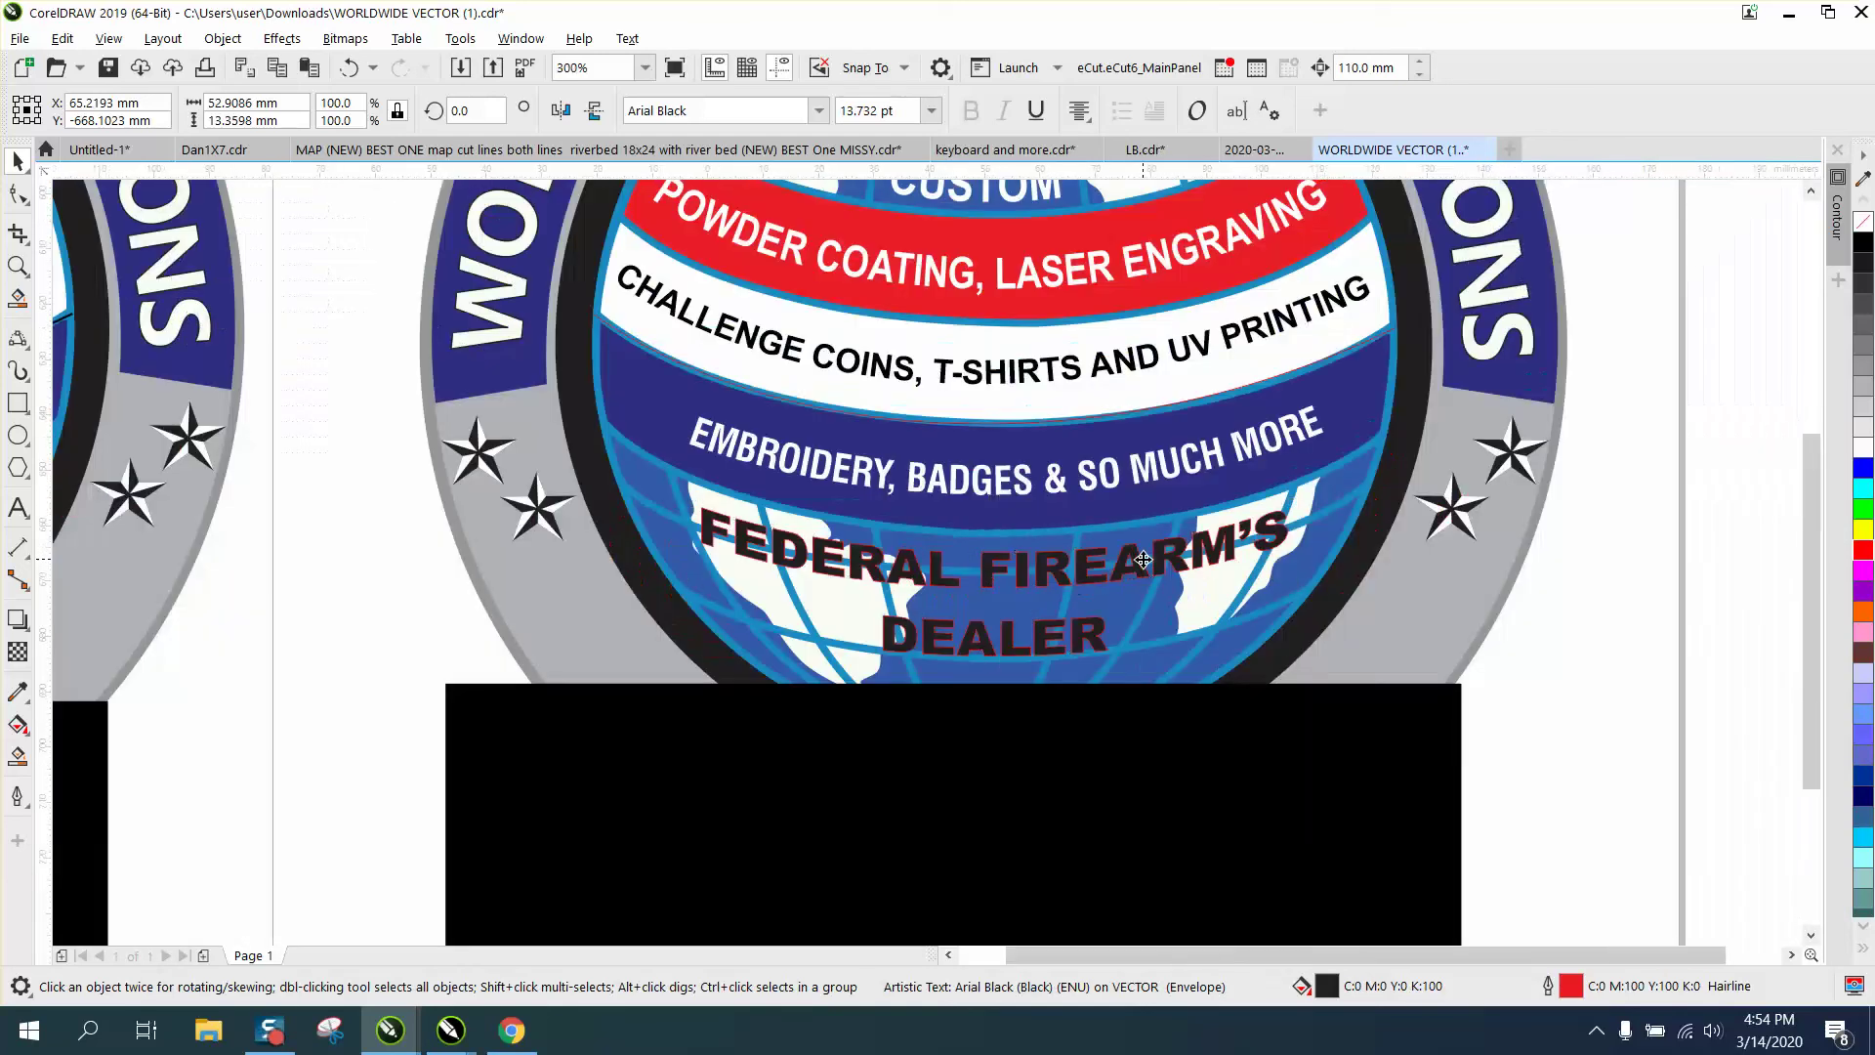
scroll(1142, 561, "down", 2)
scroll(1143, 560, "down", 2)
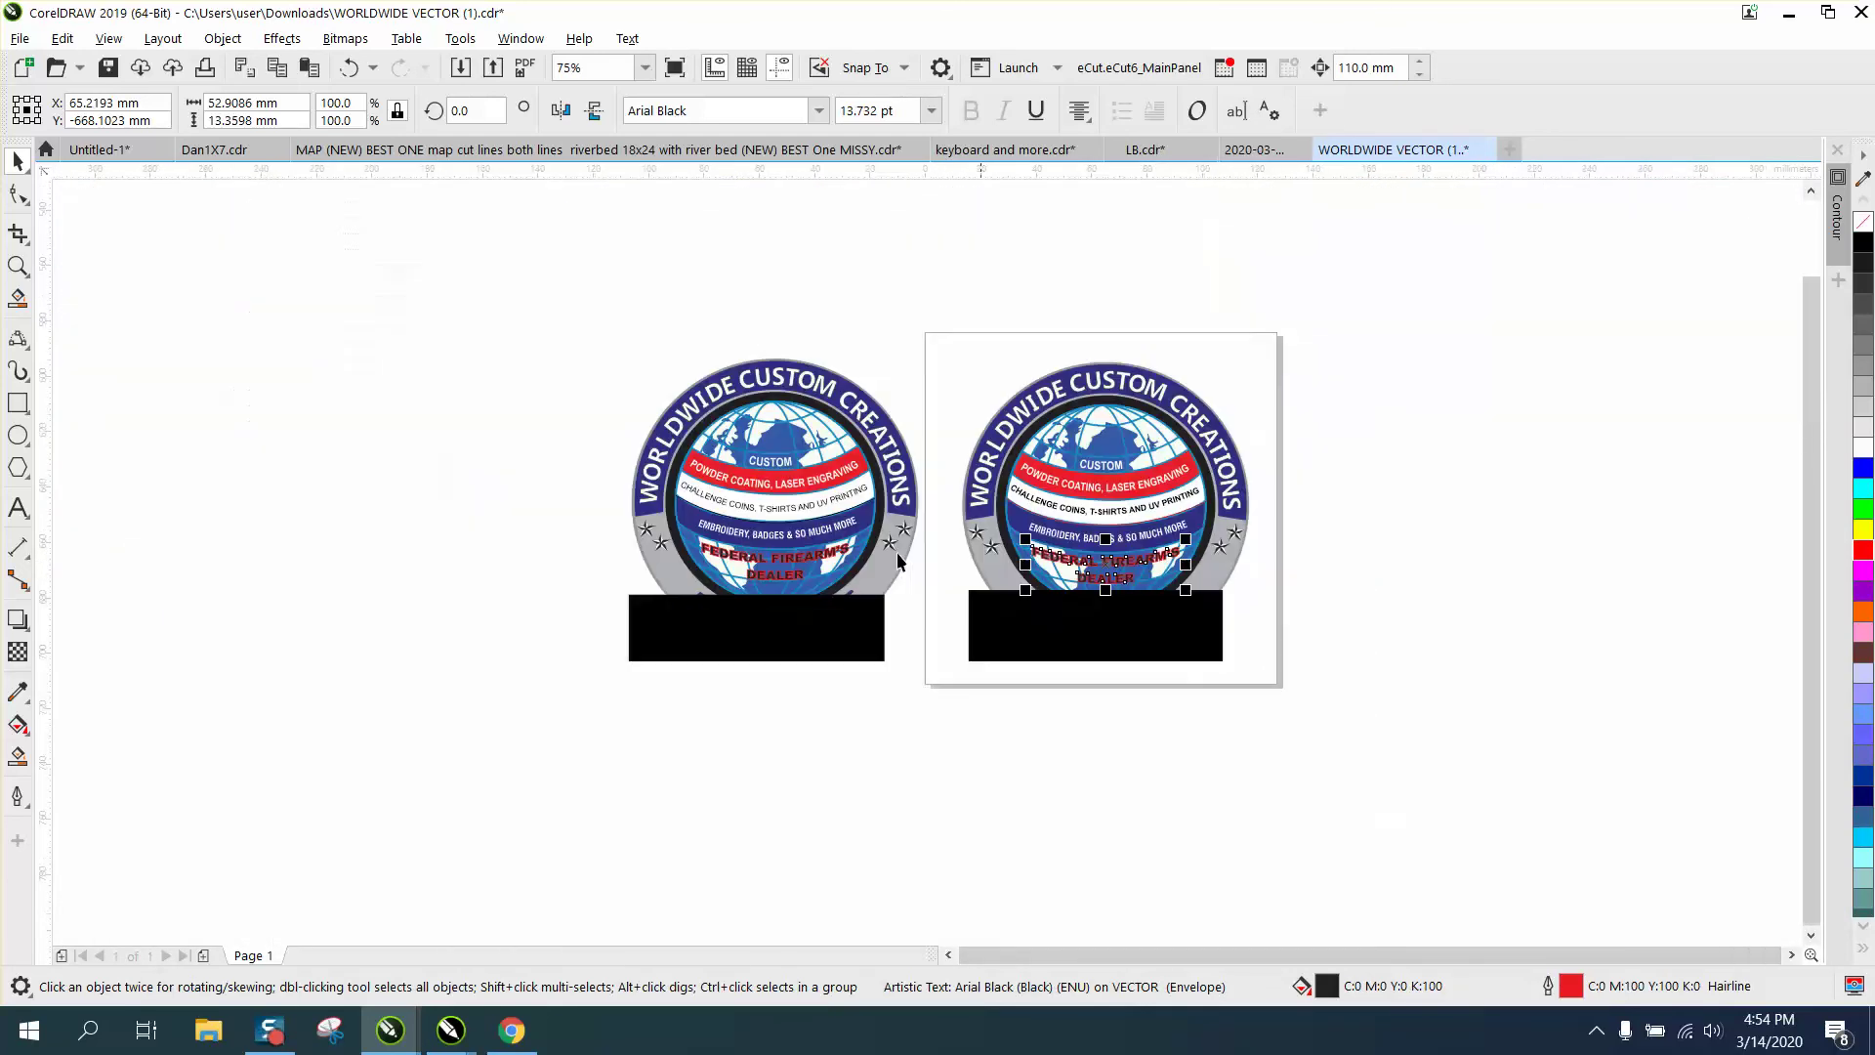
left_click(16, 265)
left_click_drag(903, 395, 1417, 666)
left_click_drag(444, 381, 1252, 662)
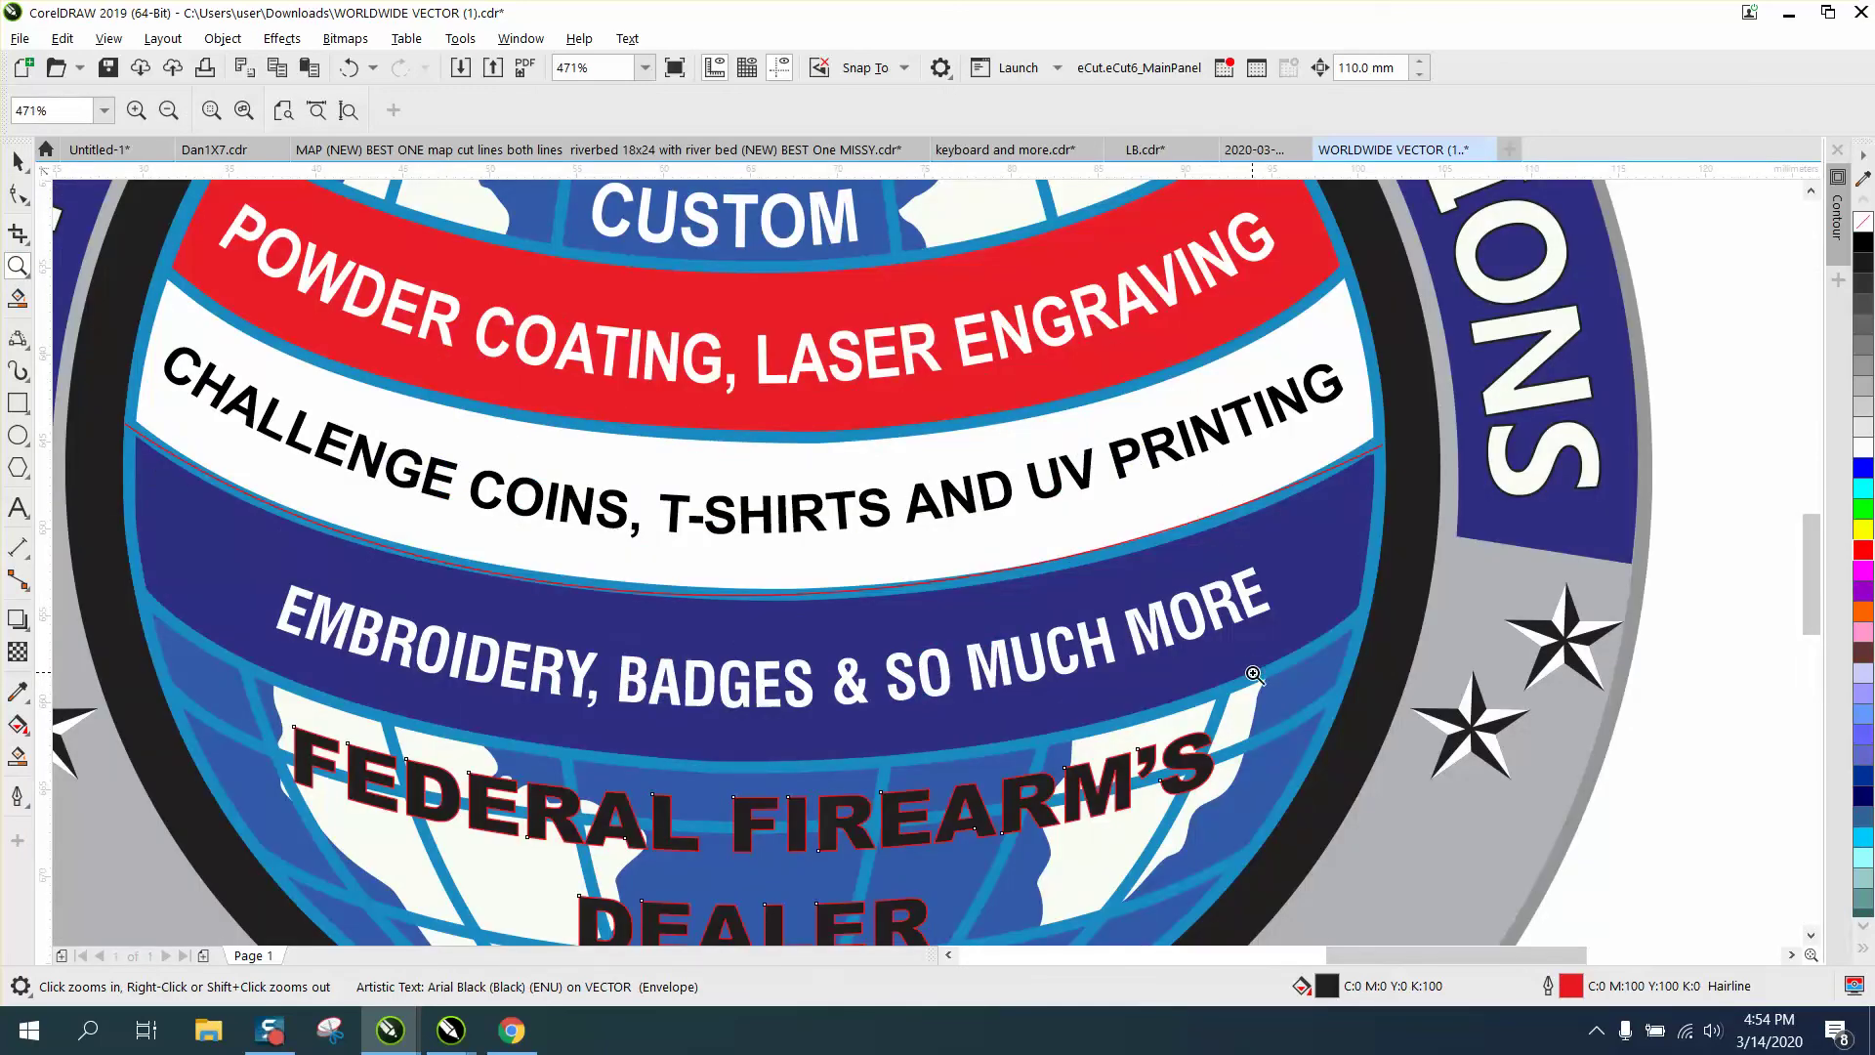